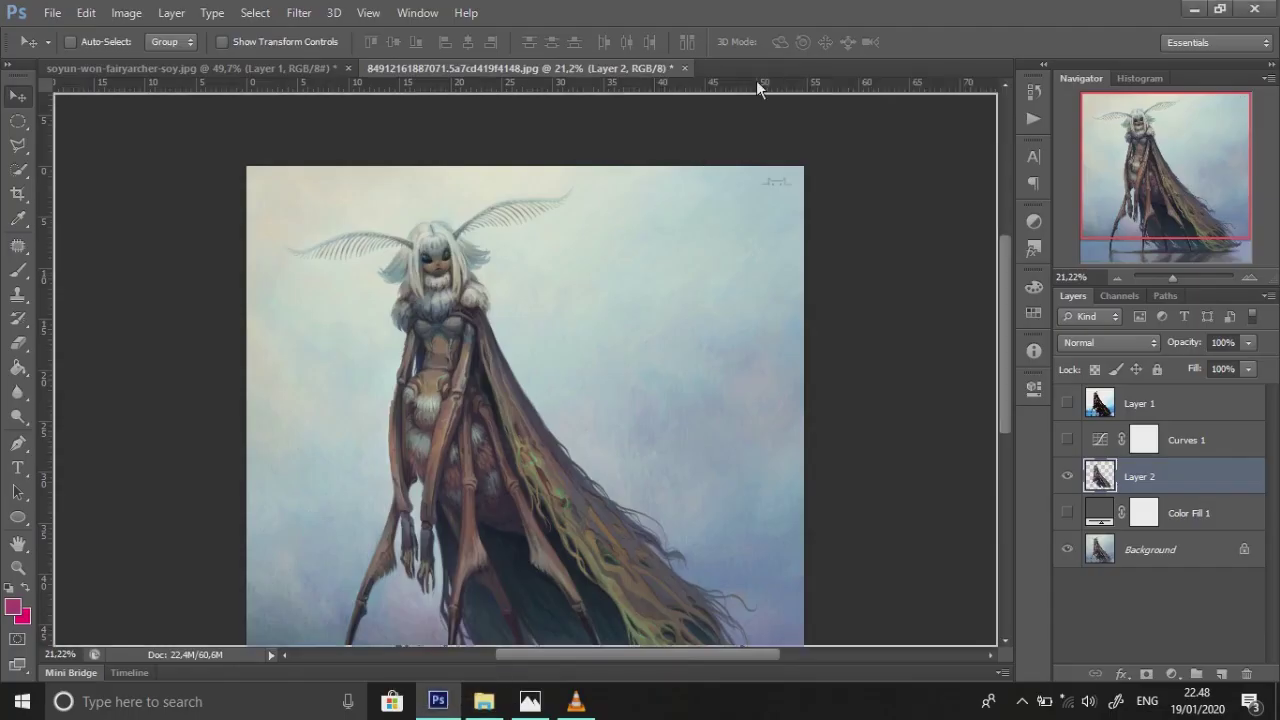
Open the samurai image 1545973448050.jpg as a new document
{"action": "left_click_drag", "start_coordinate": [1183, 277], "coordinate": [1188, 280]}
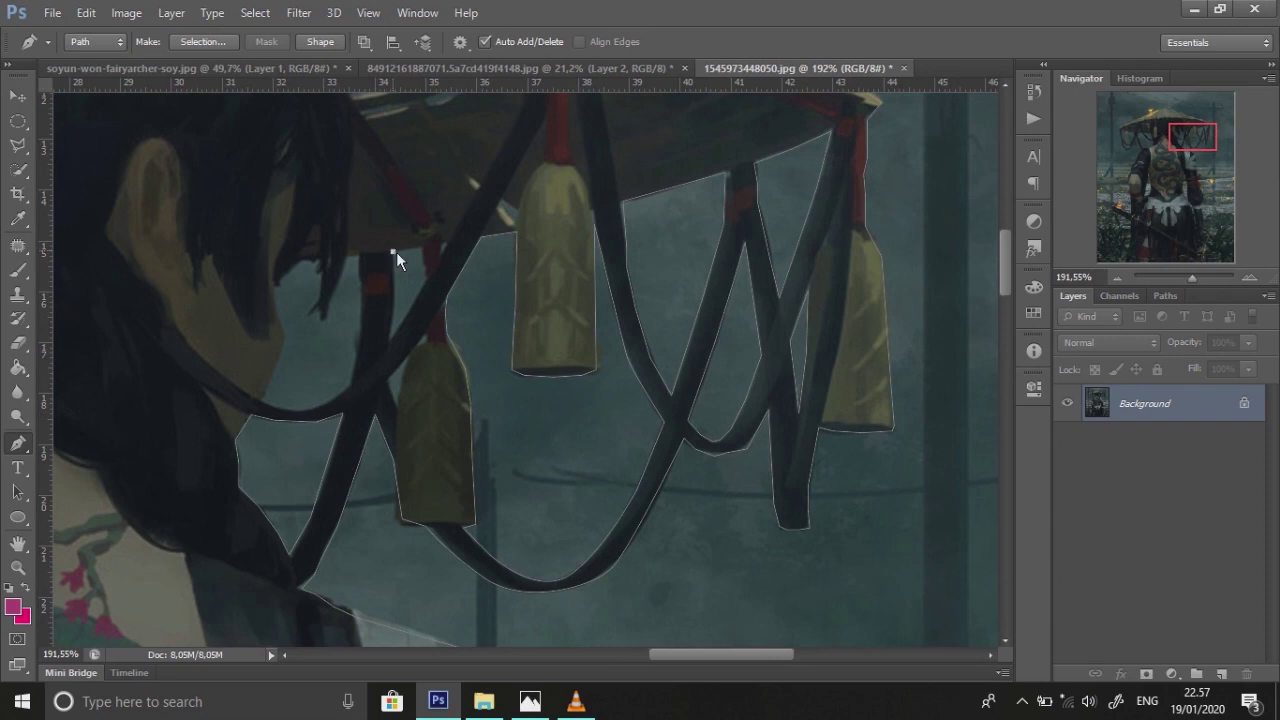
Finish the pen path up the samurai's hair edge and fit the image in view
{"action": "left_click", "coordinate": [391, 344]}
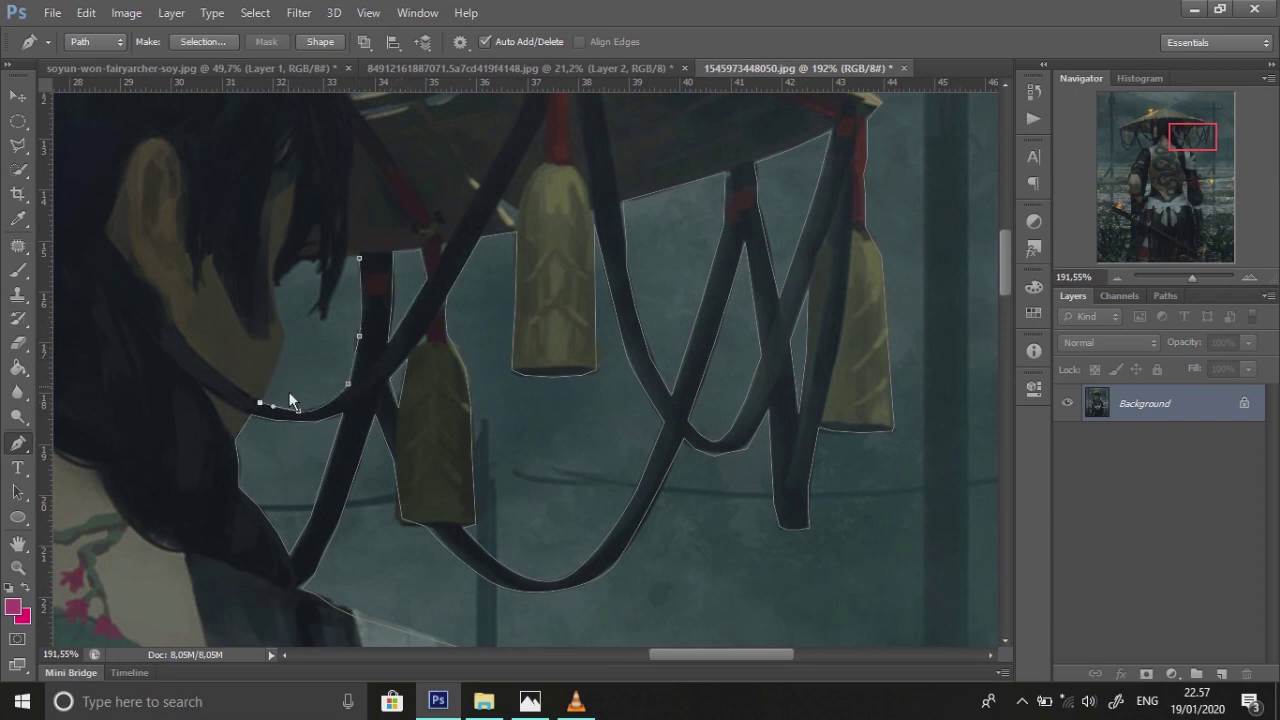
{"action": "left_click", "coordinate": [283, 339]}
{"action": "left_click", "coordinate": [279, 322]}
{"action": "left_click", "coordinate": [274, 295]}
{"action": "left_click", "coordinate": [276, 282]}
{"action": "left_click", "coordinate": [284, 272]}
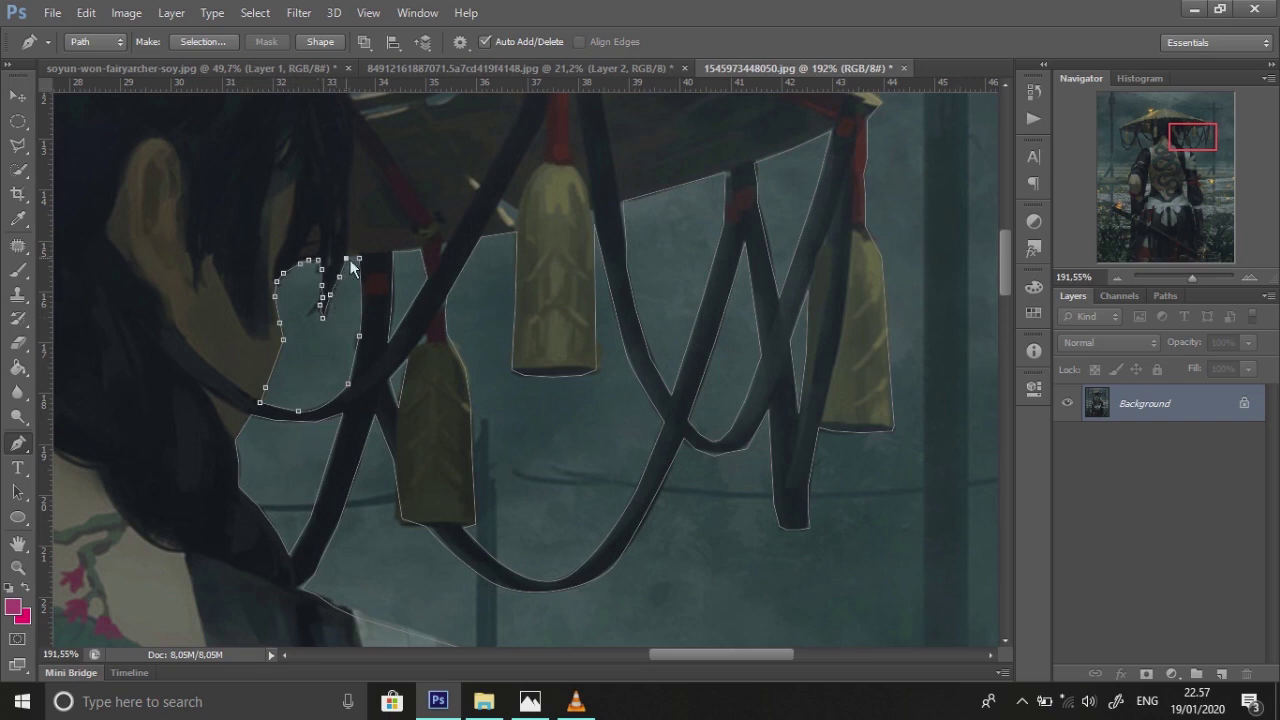
{"action": "left_click_drag", "start_coordinate": [1191, 278], "coordinate": [1179, 278]}
{"action": "left_click_drag", "start_coordinate": [1165, 150], "coordinate": [1189, 174]}
{"action": "key", "text": "ctrl+0"}
Turn the path into a selection and refine it with Shift Edge -100
{"action": "right_click", "coordinate": [486, 410]}
{"action": "left_click", "coordinate": [555, 338]}
{"action": "left_click", "coordinate": [737, 197]}
{"action": "key", "text": "ctrl+alt+r"}
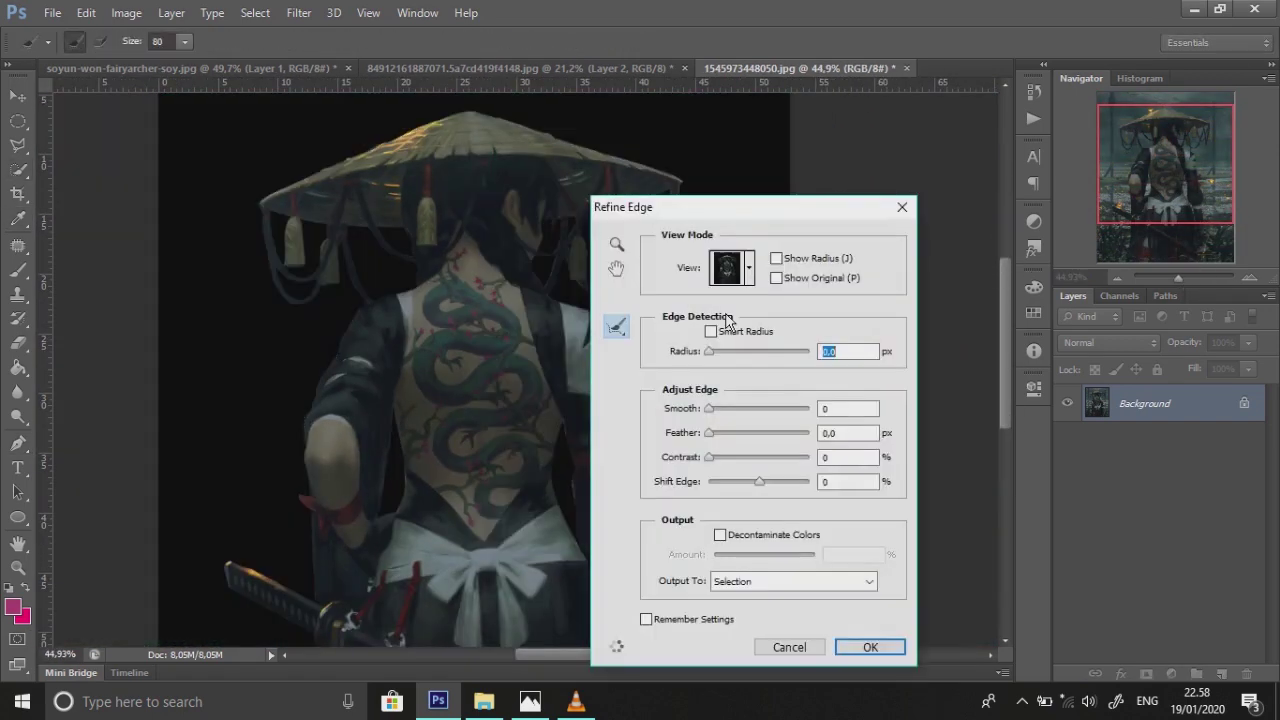
{"action": "left_click_drag", "start_coordinate": [1083, 411], "coordinate": [1055, 393]}
{"action": "left_click", "coordinate": [1218, 574]}
Fix the hair edge of the selection with the Lasso and copy the samurai onto Layer 1
{"action": "left_click", "coordinate": [1185, 278]}
{"action": "left_click_drag", "start_coordinate": [1178, 170], "coordinate": [1183, 147]}
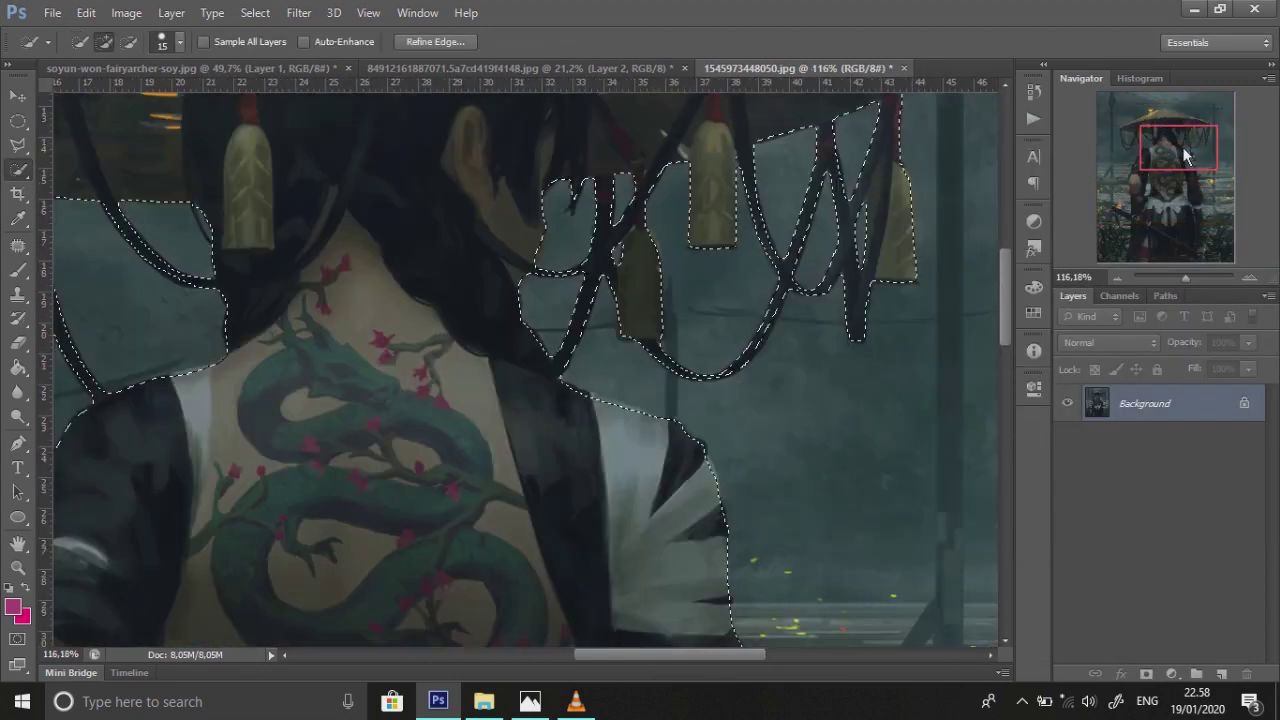
{"action": "left_click", "coordinate": [18, 145]}
{"action": "scroll", "coordinate": [536, 175], "scroll_direction": "up", "scroll_amount": 3}
{"action": "left_click", "coordinate": [510, 210]}
{"action": "scroll", "coordinate": [591, 61], "scroll_direction": "up", "scroll_amount": 2}
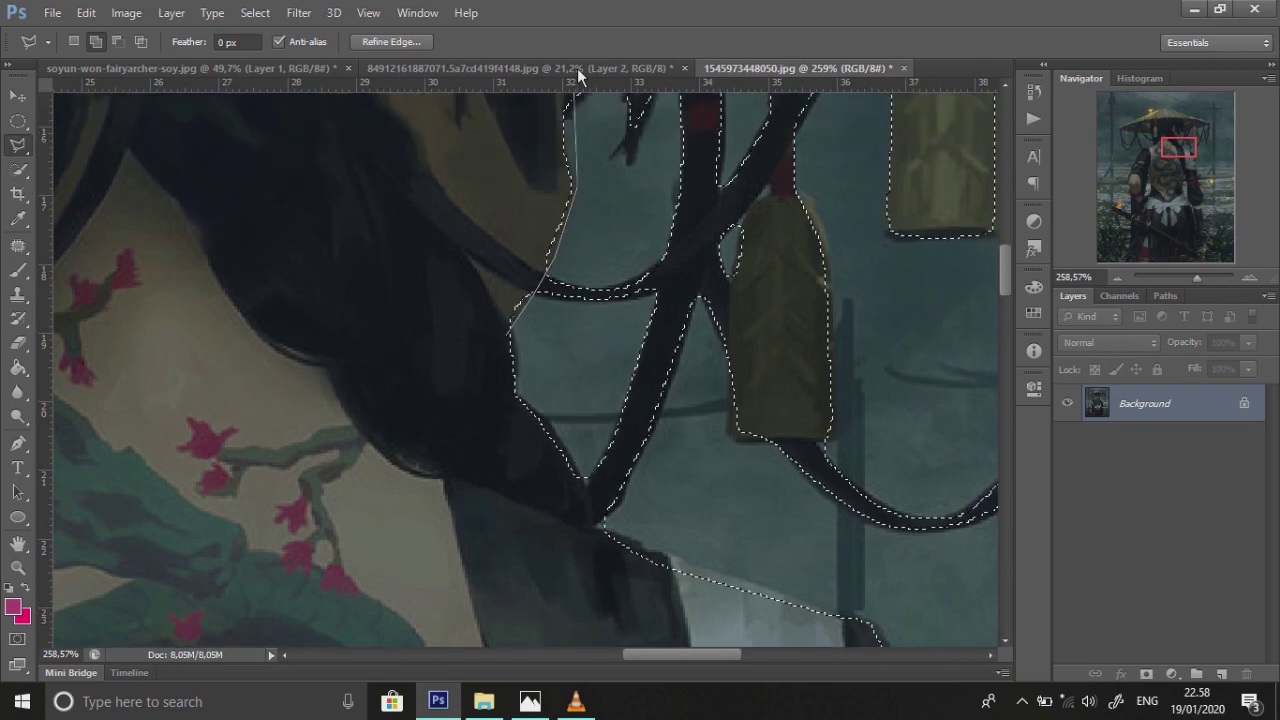
{"action": "left_click_drag", "start_coordinate": [577, 75], "coordinate": [500, 337]}
{"action": "left_click_drag", "start_coordinate": [1197, 277], "coordinate": [1174, 277]}
{"action": "key", "text": "ctrl+j"}
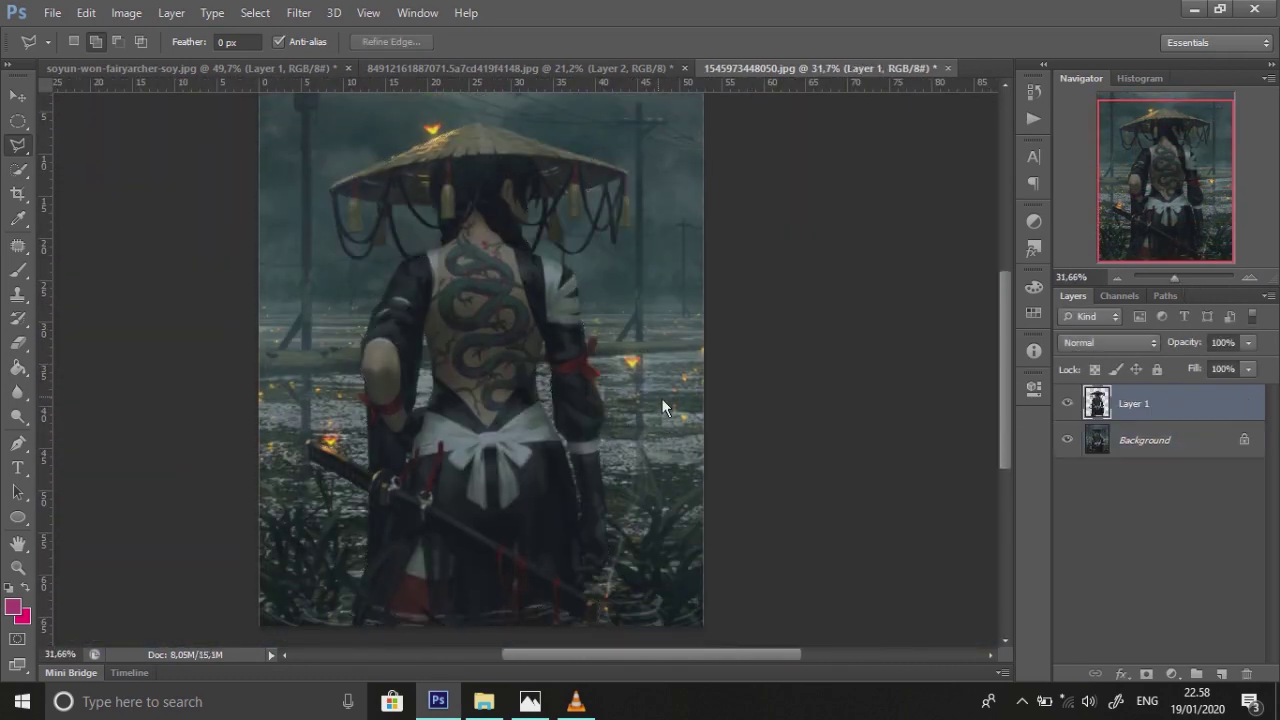
Add a grey Solid Color fill layer above the Background and open the mountain landscape
{"action": "left_click", "coordinate": [1150, 440]}
{"action": "left_click", "coordinate": [1172, 673]}
{"action": "left_click", "coordinate": [1090, 277]}
{"action": "left_click", "coordinate": [781, 417]}
{"action": "left_click", "coordinate": [1223, 257]}
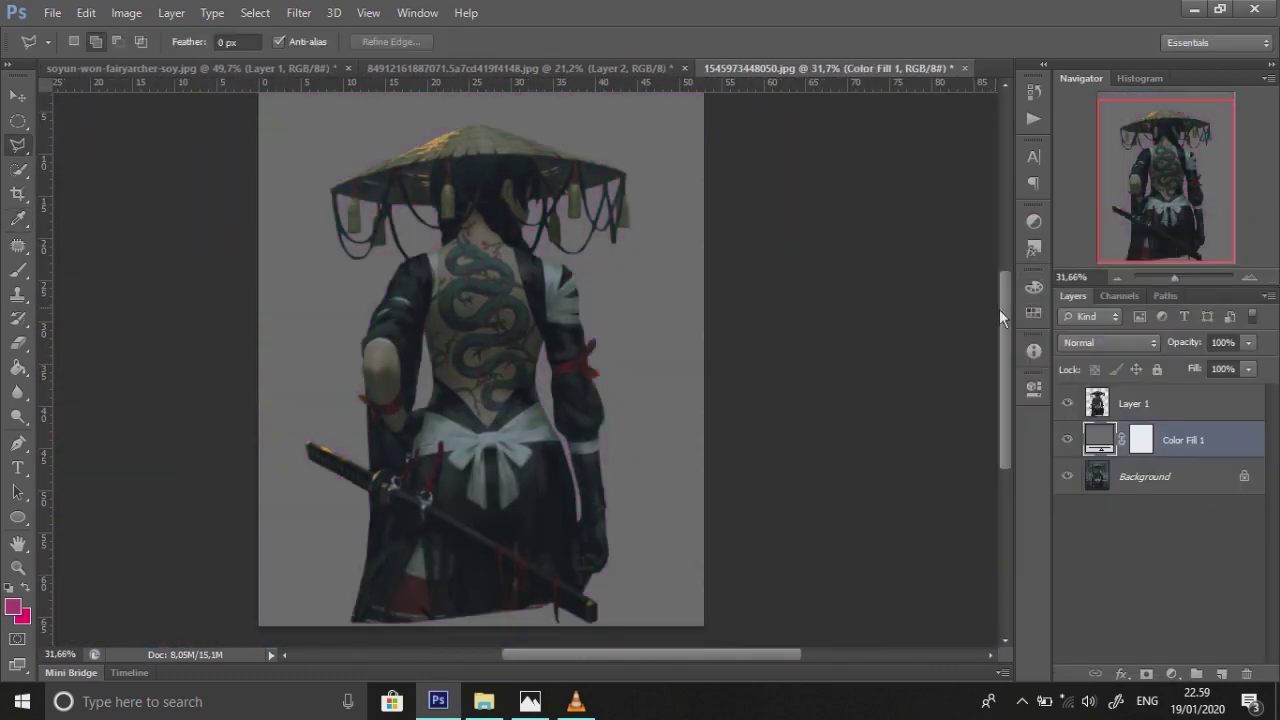
{"action": "key", "text": "alt+Tab"}
{"action": "left_click_drag", "start_coordinate": [714, 143], "coordinate": [998, 73]}
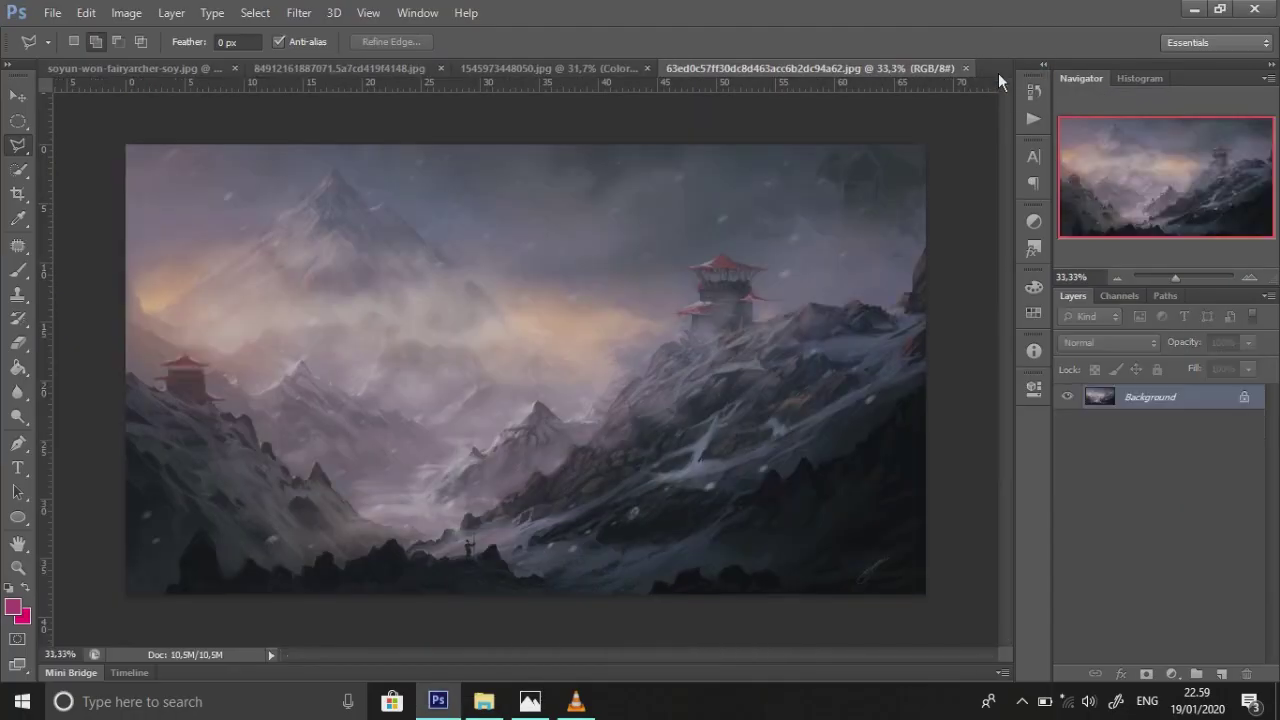
Move the pale giant layer into the landscape document and check its image size
{"action": "left_click", "coordinate": [540, 68]}
{"action": "key", "text": "v"}
{"action": "left_click_drag", "start_coordinate": [408, 368], "coordinate": [503, 465]}
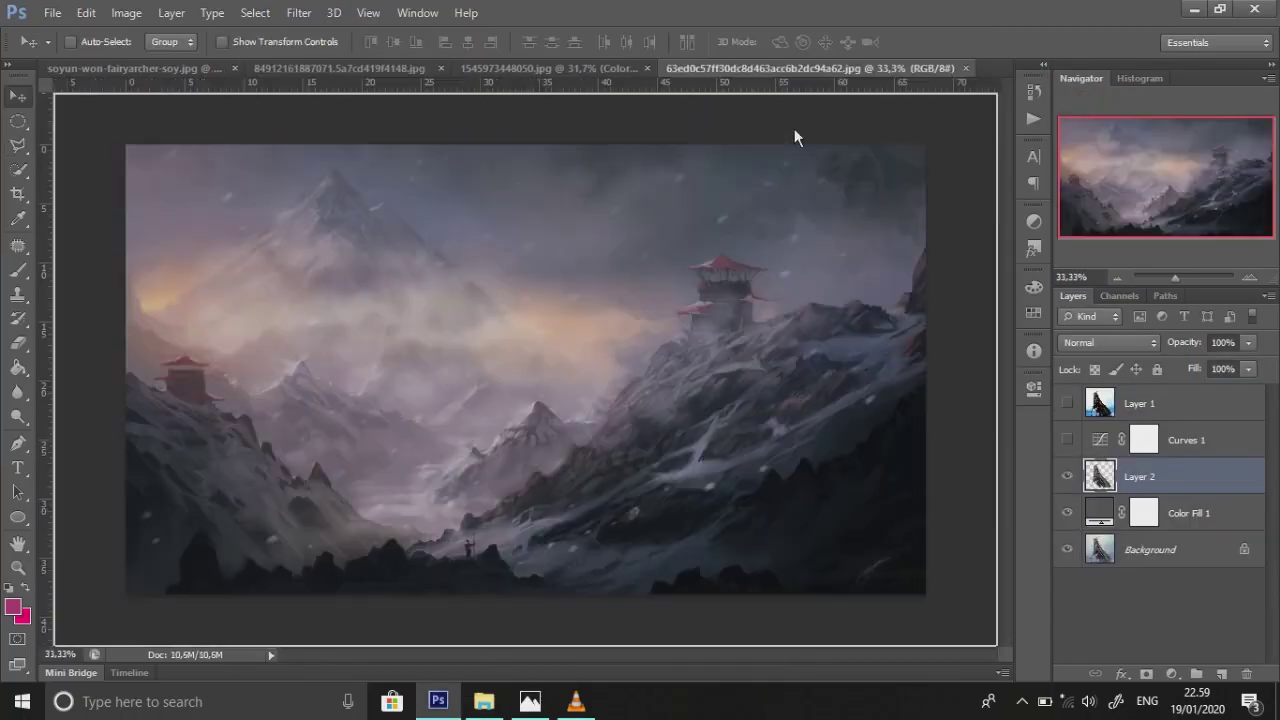
{"action": "key", "text": "ctrl+alt+i"}
{"action": "key", "text": "Tab"}
{"action": "key", "text": "Return"}
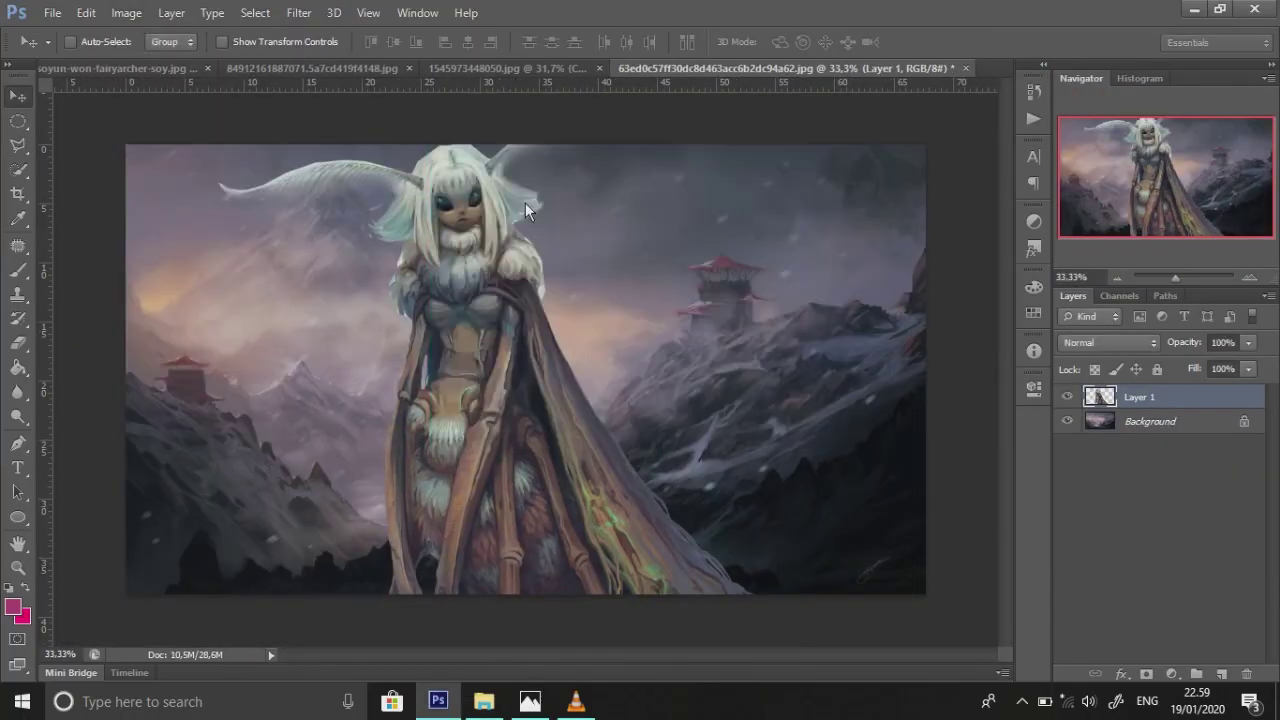
Scale the giant down to float above the peaks and set its opacity to 43%
{"action": "left_click_drag", "start_coordinate": [1180, 277], "coordinate": [1172, 278]}
{"action": "key", "text": "ctrl+t"}
{"action": "left_click_drag", "start_coordinate": [874, 177], "coordinate": [591, 210]}
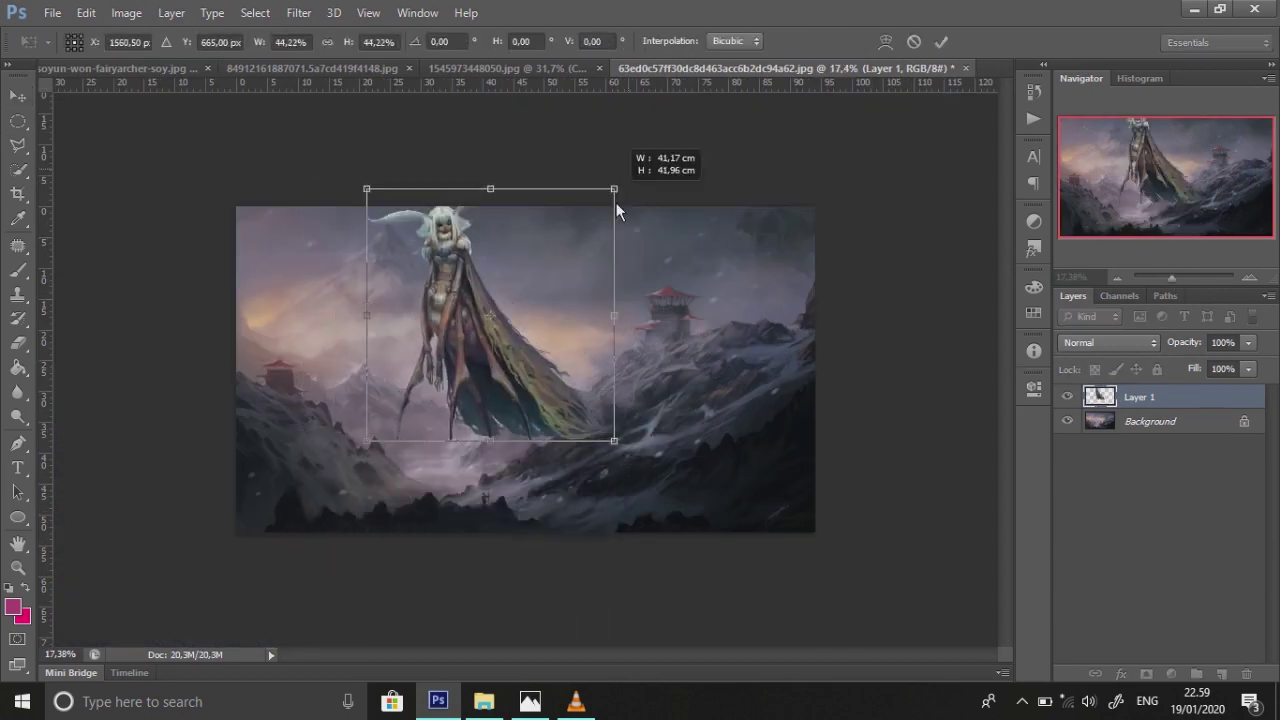
{"action": "key", "text": "Return"}
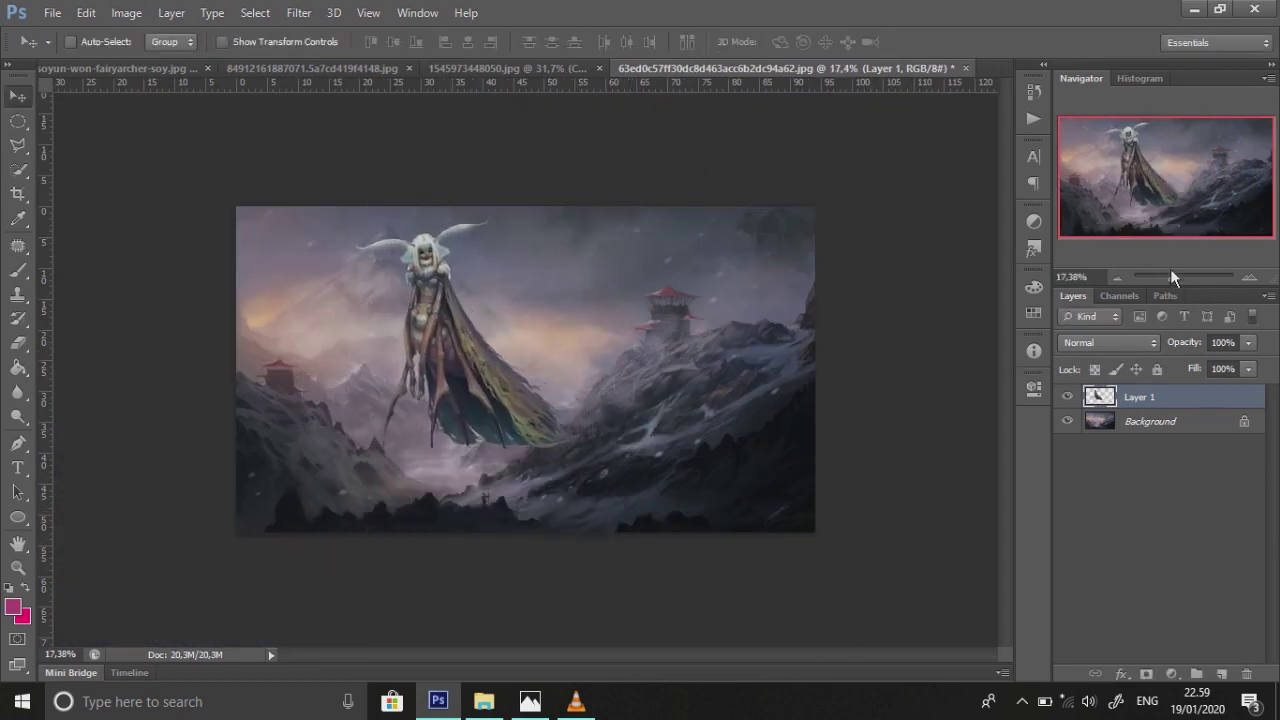
{"action": "left_click_drag", "start_coordinate": [1172, 277], "coordinate": [1179, 277]}
{"action": "left_click_drag", "start_coordinate": [1247, 343], "coordinate": [1190, 356]}
Select the central mountain peak with the Polygonal Lasso and copy it to a new top layer
{"action": "key", "text": "l"}
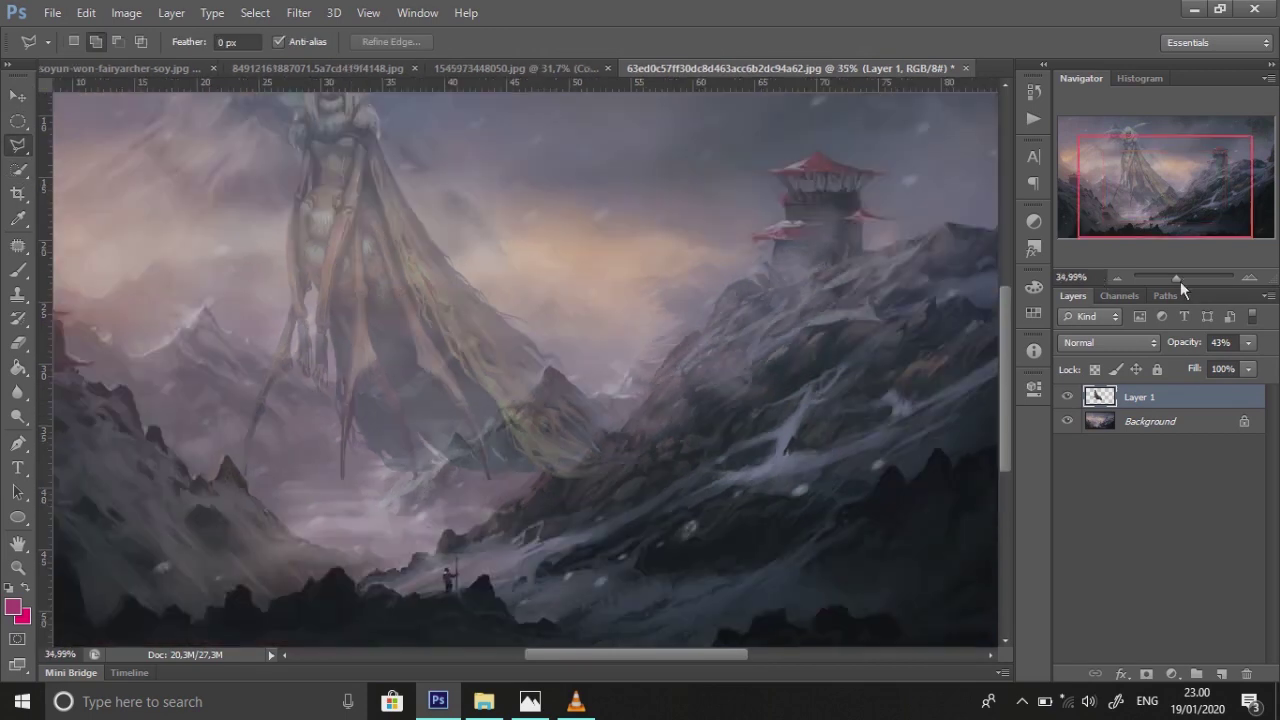
{"action": "left_click_drag", "start_coordinate": [1180, 281], "coordinate": [1185, 278]}
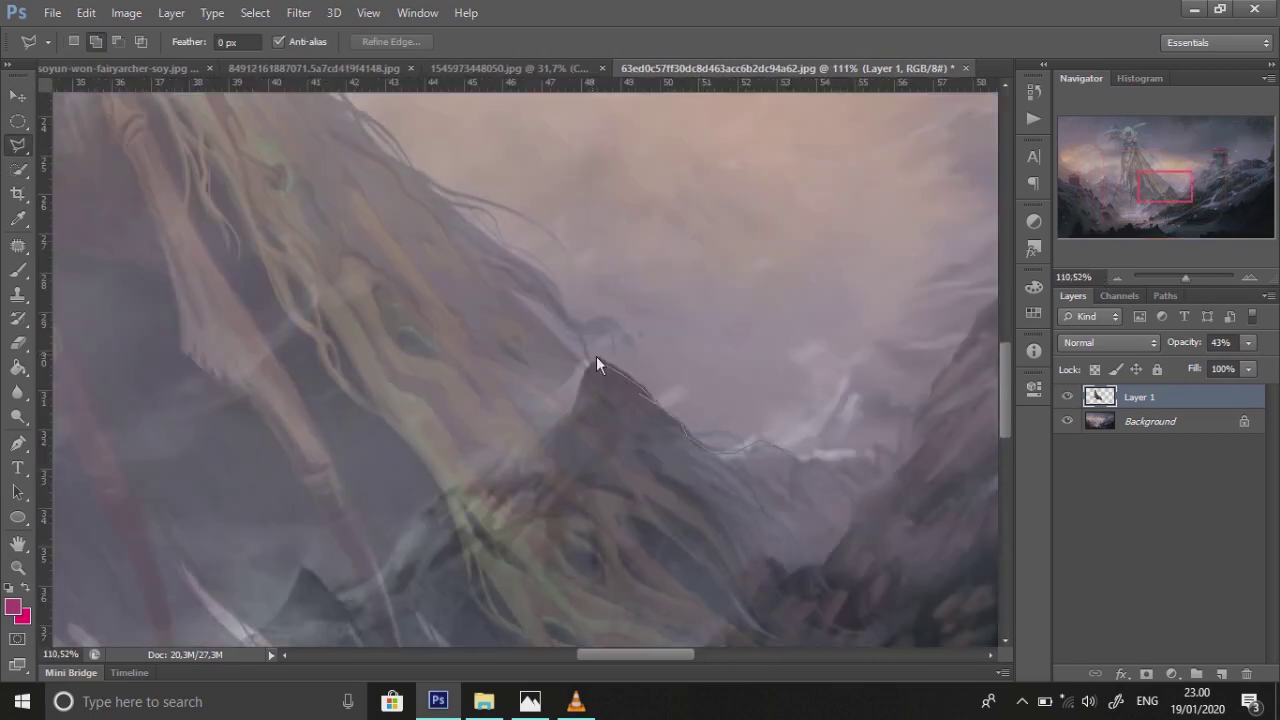
{"action": "left_click", "coordinate": [321, 581]}
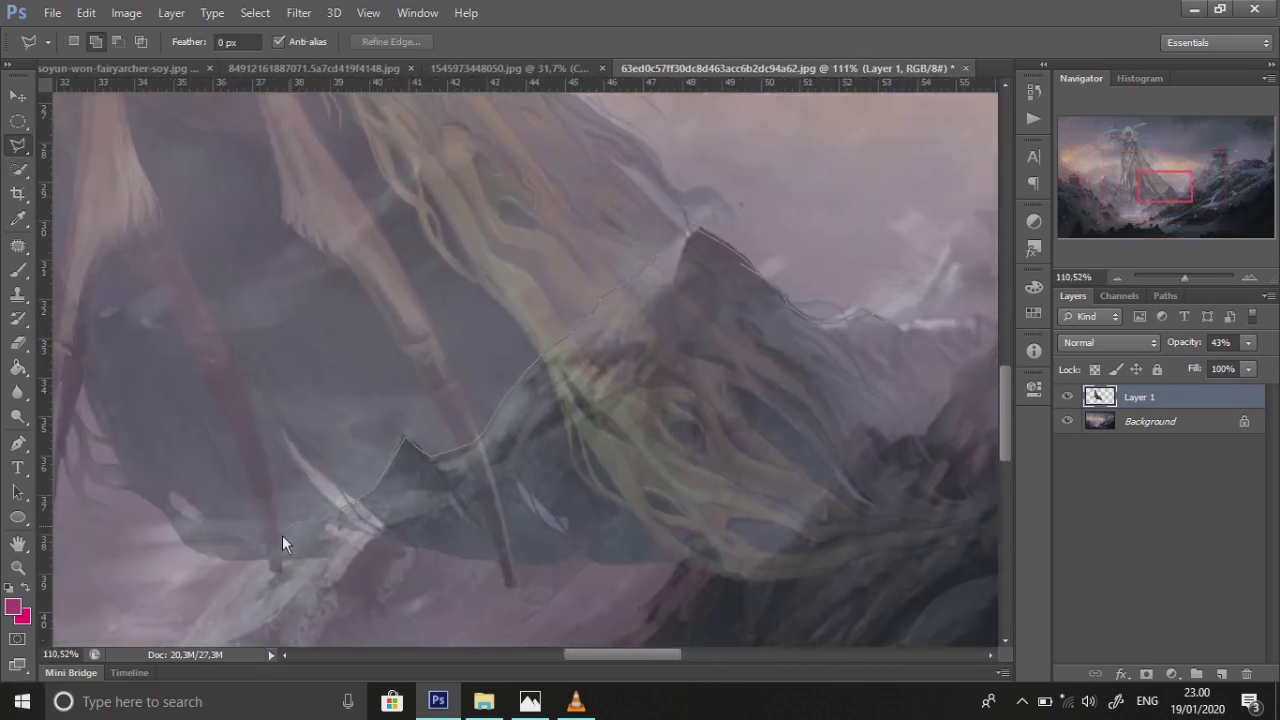
{"action": "left_click", "coordinate": [248, 373]}
{"action": "left_click", "coordinate": [185, 448]}
{"action": "left_click", "coordinate": [285, 620]}
{"action": "left_click", "coordinate": [1060, 545]}
{"action": "double_click", "coordinate": [800, 153]}
{"action": "left_click", "coordinate": [1104, 421]}
{"action": "key", "text": "ctrl+j"}
{"action": "left_click_drag", "start_coordinate": [1104, 421], "coordinate": [1107, 399]}
Clean up the peak layer with a size 60 eraser at full strength
{"action": "key", "text": "e"}
{"action": "right_click", "coordinate": [359, 248]}
{"action": "scroll", "coordinate": [460, 420], "scroll_direction": "down", "scroll_amount": 5}
{"action": "left_click", "coordinate": [474, 435]}
{"action": "left_click", "coordinate": [449, 183]}
{"action": "key", "text": "0"}
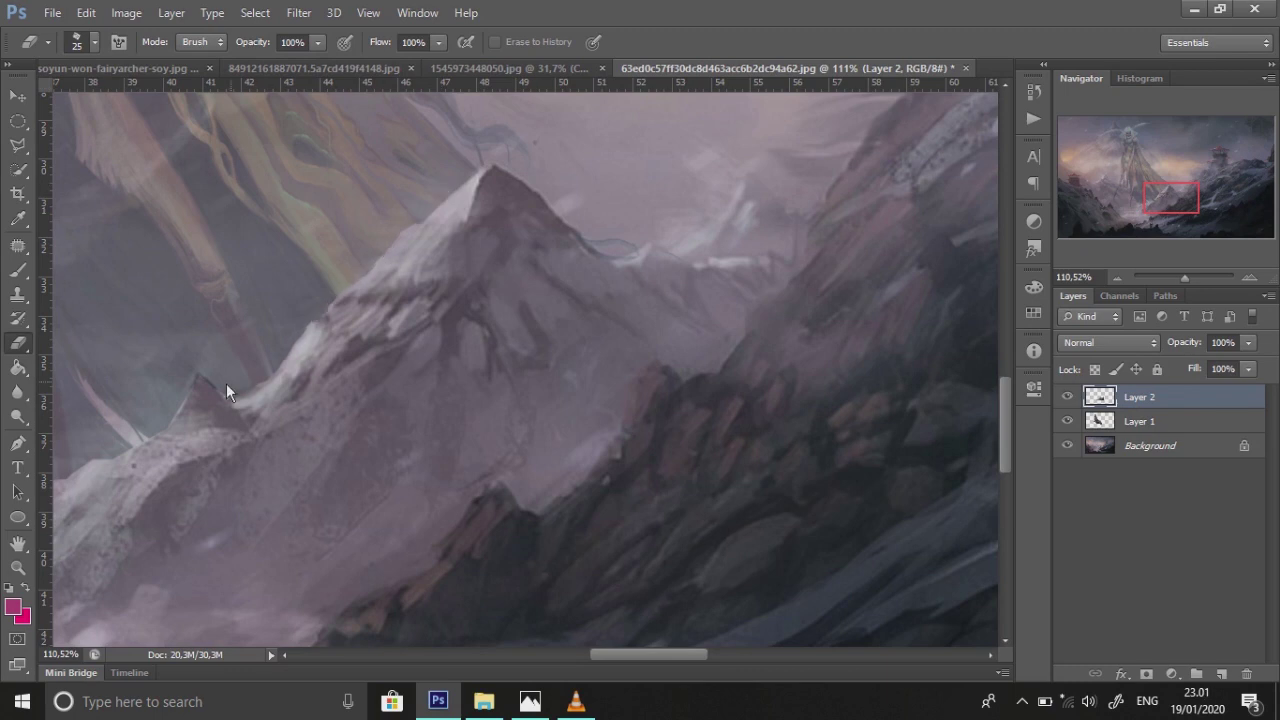
{"action": "scroll", "coordinate": [226, 390], "scroll_direction": "down", "scroll_amount": 1}
{"action": "scroll", "coordinate": [290, 348], "scroll_direction": "left", "scroll_amount": 3}
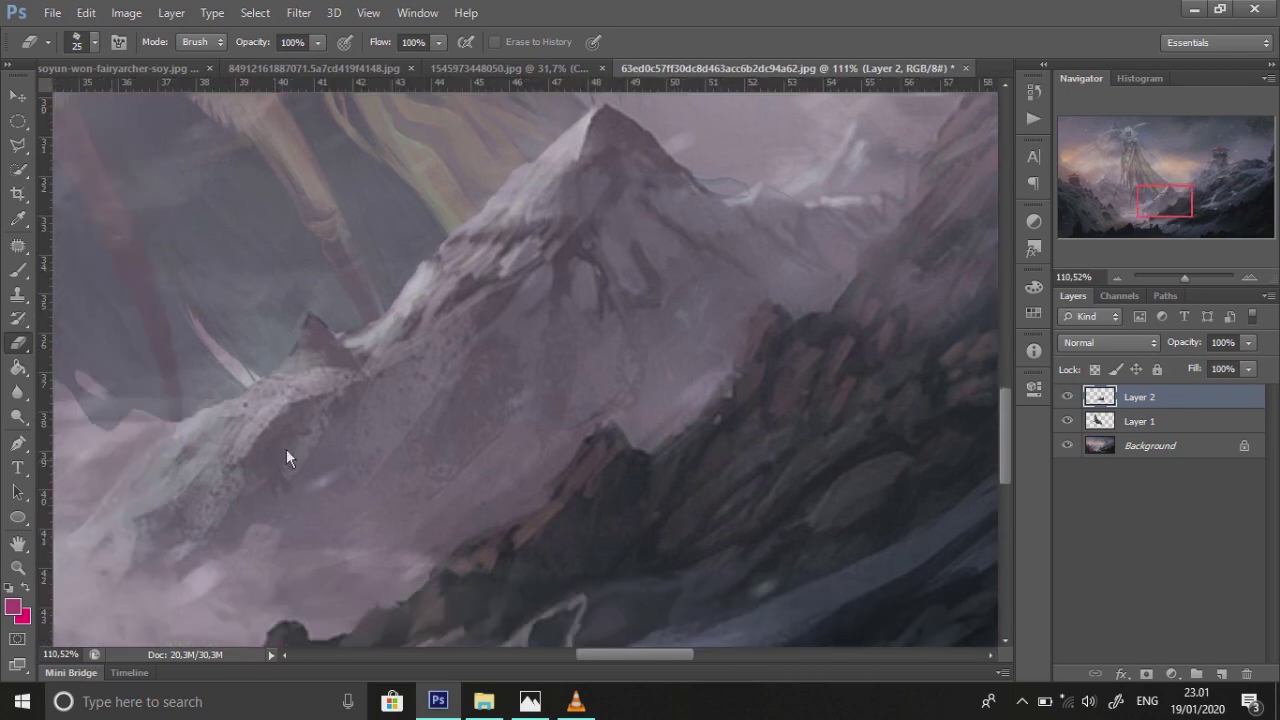
{"action": "scroll", "coordinate": [286, 458], "scroll_direction": "up", "scroll_amount": 1}
{"action": "key", "text": "alt+bracketleft"}
{"action": "left_click_drag", "start_coordinate": [1184, 278], "coordinate": [1177, 278]}
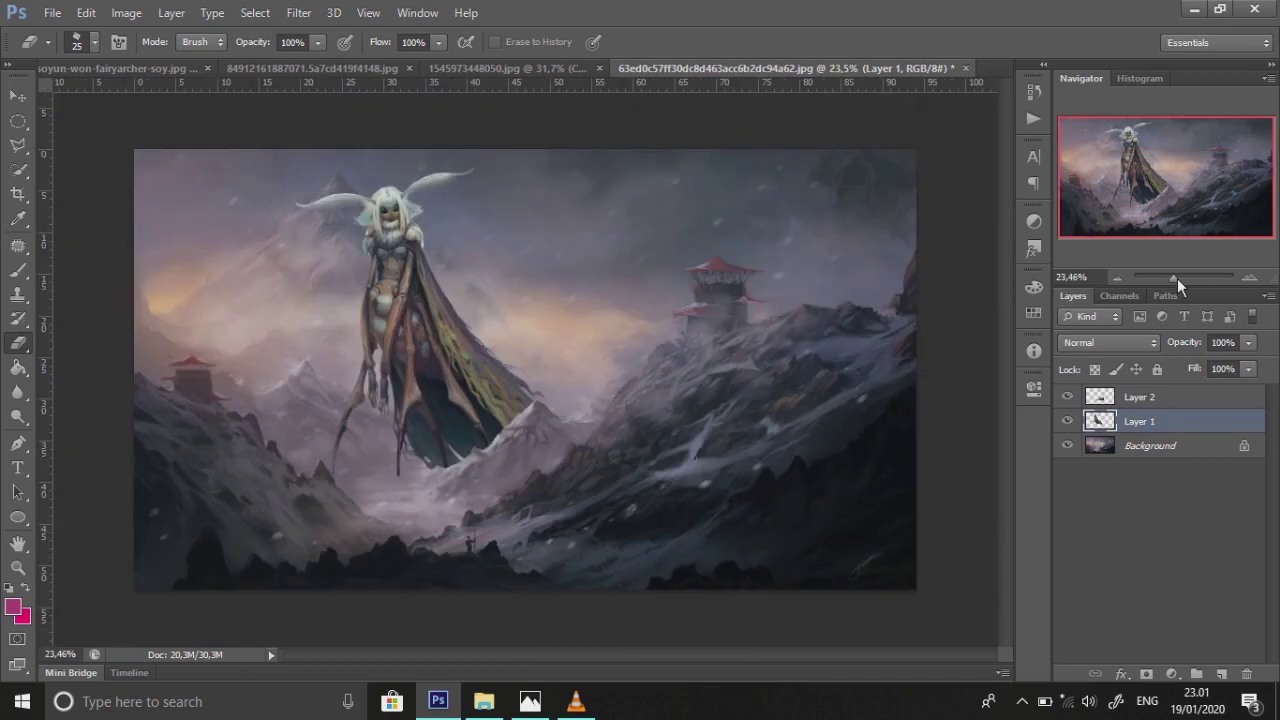
Lower the giant's contrast to -34 with Brightness/Contrast
{"action": "left_click", "coordinate": [126, 12]}
{"action": "left_click", "coordinate": [420, 37]}
{"action": "left_click_drag", "start_coordinate": [888, 275], "coordinate": [871, 277]}
{"action": "left_click", "coordinate": [1038, 256]}
{"action": "key", "text": "e"}
Apply Hue/Saturation to the giant with Saturation -21 and Lightness +11
{"action": "left_click", "coordinate": [126, 12]}
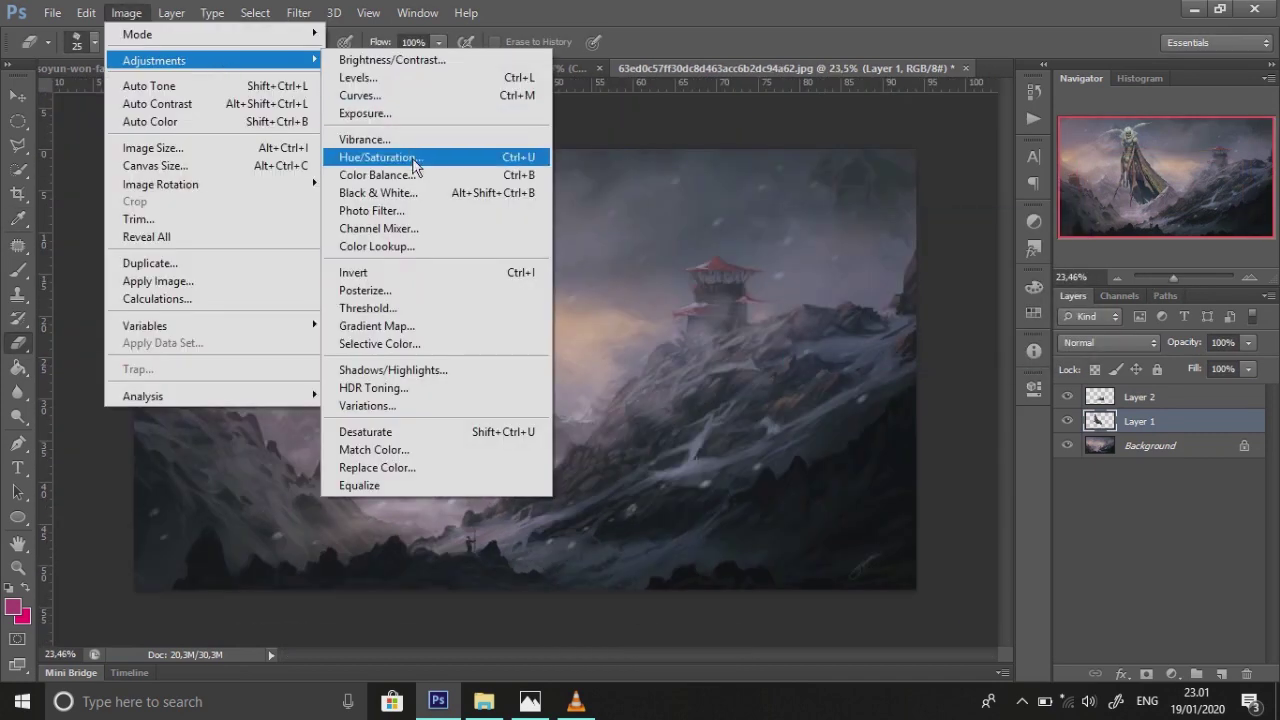
{"action": "left_click", "coordinate": [414, 158]}
{"action": "mouse_move", "coordinate": [960, 484]}
{"action": "left_mouse_down"}
{"action": "mouse_move", "coordinate": [920, 484]}
{"action": "mouse_move", "coordinate": [940, 484]}
{"action": "left_mouse_up"}
{"action": "mouse_move", "coordinate": [970, 528]}
{"action": "left_mouse_down"}
{"action": "mouse_move", "coordinate": [975, 538]}
{"action": "mouse_move", "coordinate": [960, 530]}
{"action": "left_mouse_up"}
{"action": "left_click", "coordinate": [1184, 346]}
{"action": "key", "text": "e"}
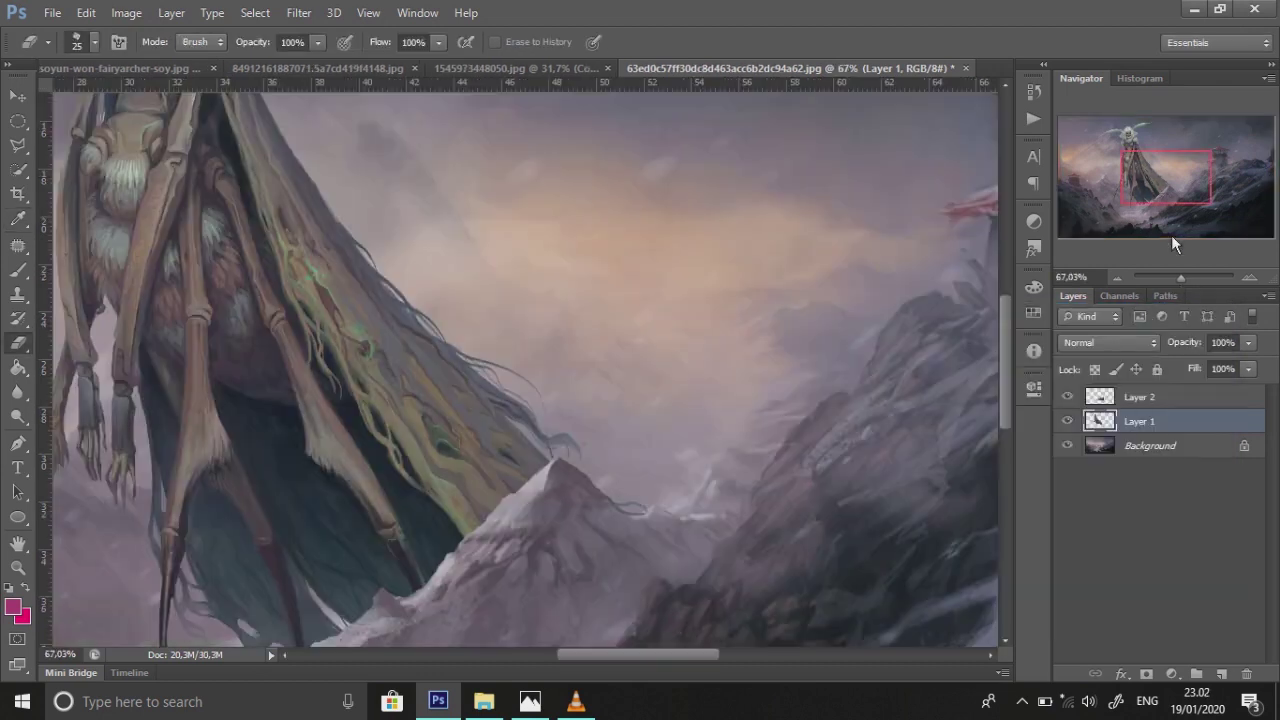
Soften the giant's hair edges with the eraser at 42% strength
{"action": "scroll", "coordinate": [500, 300], "scroll_direction": "up", "scroll_amount": 5, "text": "alt"}
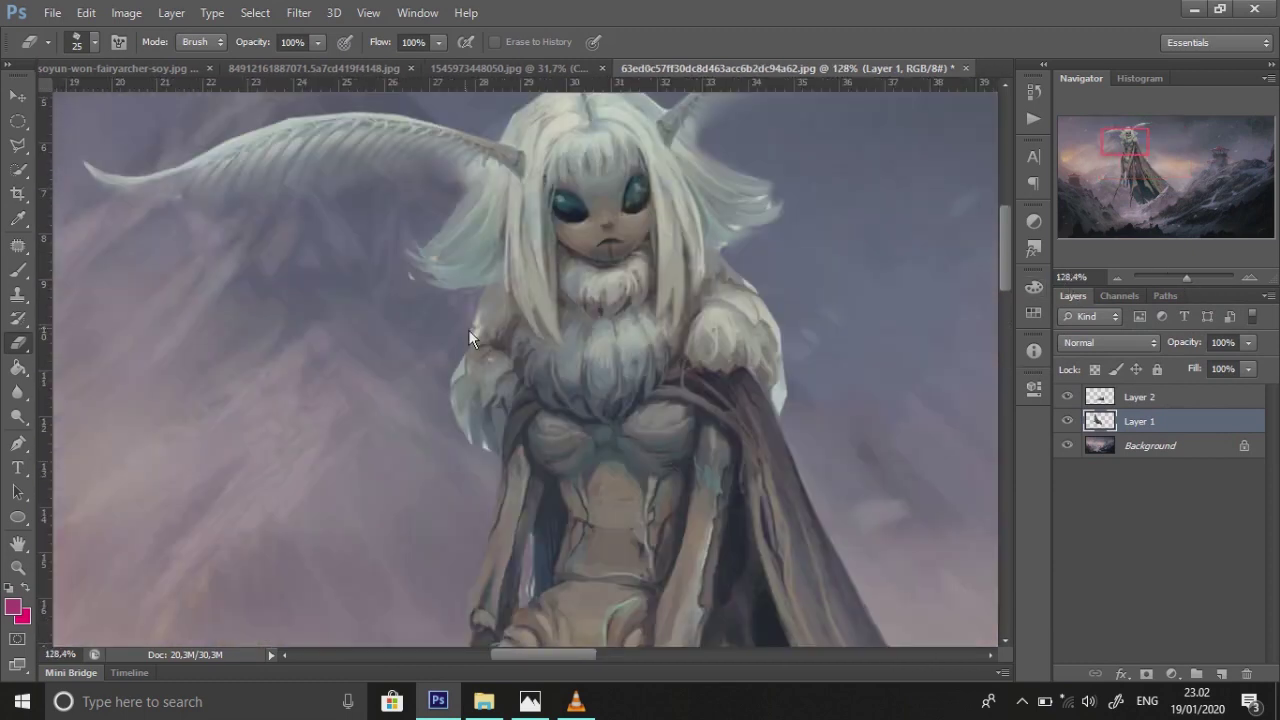
{"action": "left_click_drag", "start_coordinate": [271, 64], "coordinate": [265, 64]}
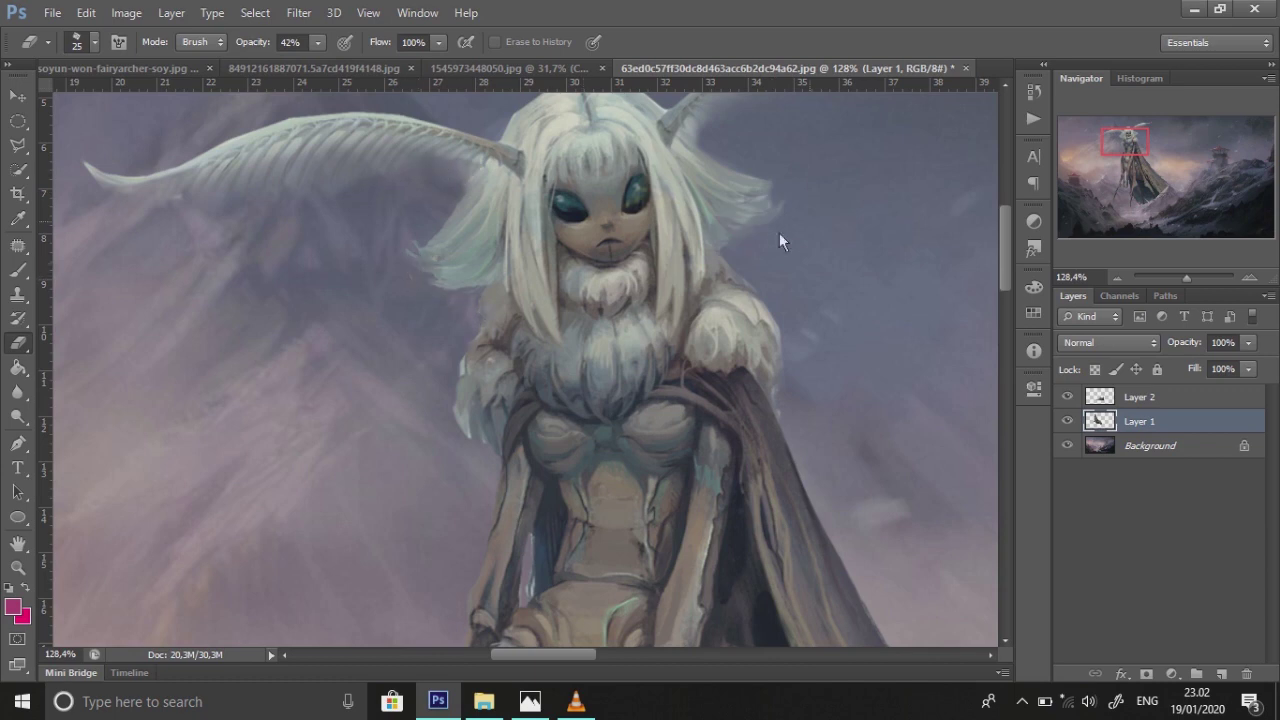
{"action": "scroll", "coordinate": [779, 232], "scroll_direction": "down", "scroll_amount": 2}
{"action": "left_click_drag", "start_coordinate": [1186, 278], "coordinate": [1180, 278]}
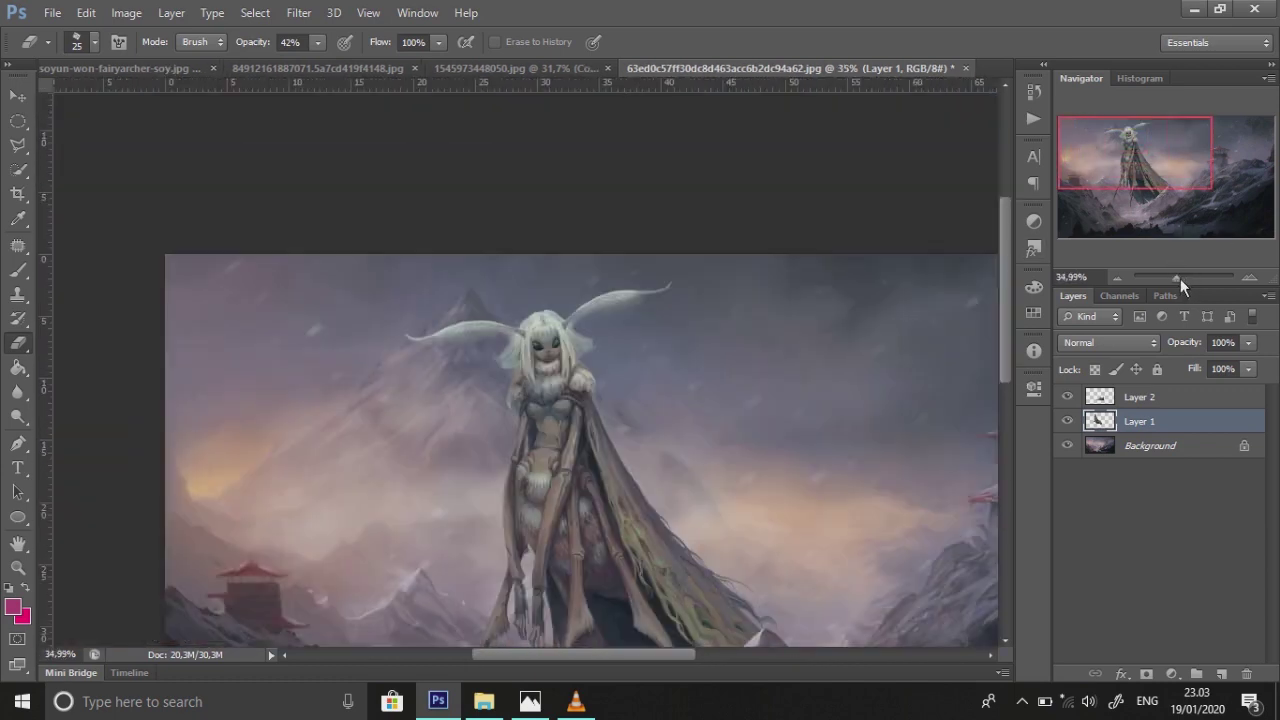
{"action": "left_click", "coordinate": [126, 12]}
{"action": "mouse_move", "coordinate": [154, 60]}
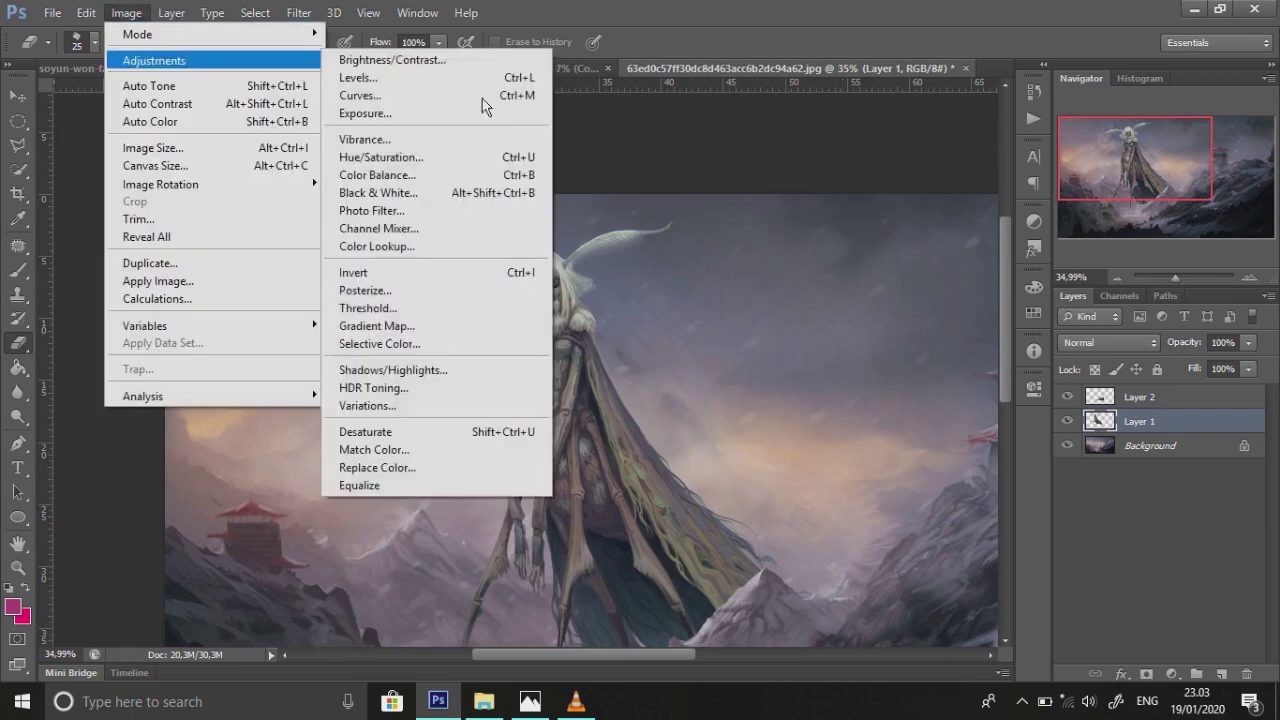
Apply a first Exposure adjustment to the giant with a slight offset and gamma 0.92
{"action": "left_click_drag", "start_coordinate": [1180, 278], "coordinate": [1176, 279]}
{"action": "left_click", "coordinate": [126, 12]}
{"action": "left_click", "coordinate": [365, 113]}
{"action": "left_click_drag", "start_coordinate": [986, 400], "coordinate": [1001, 433]}
{"action": "left_click_drag", "start_coordinate": [982, 355], "coordinate": [978, 357]}
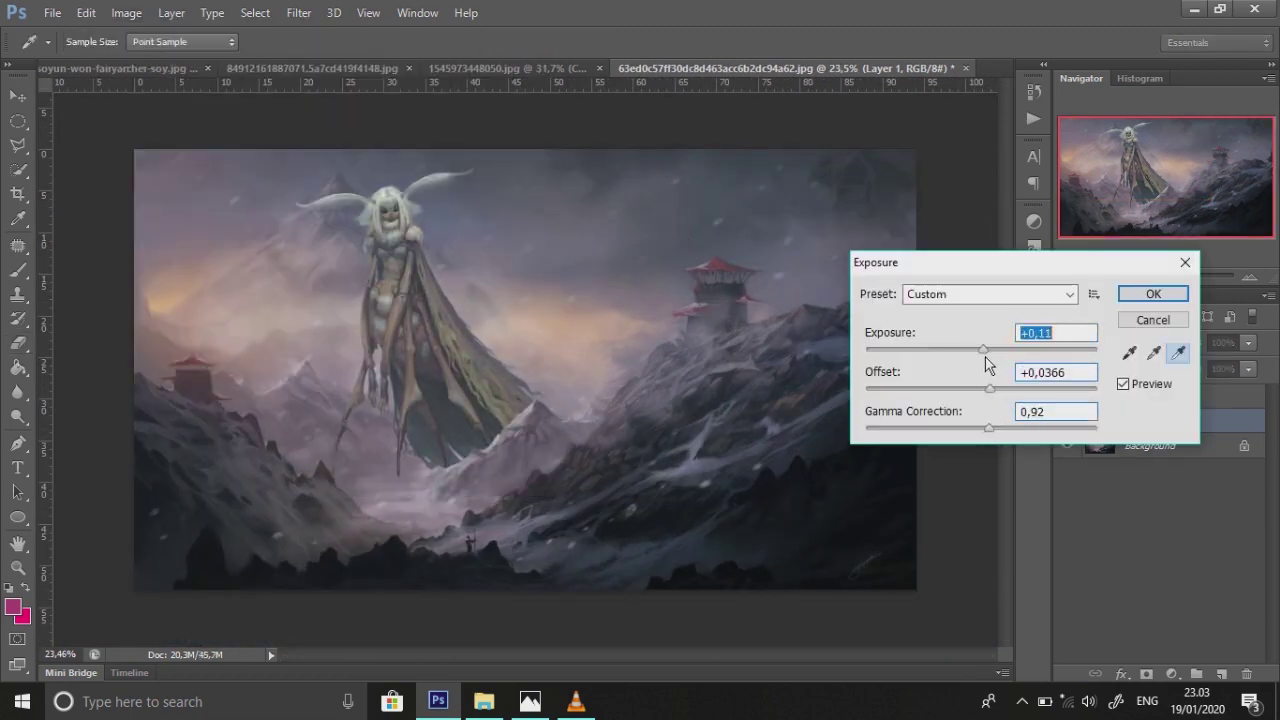
{"action": "left_click", "coordinate": [1153, 293]}
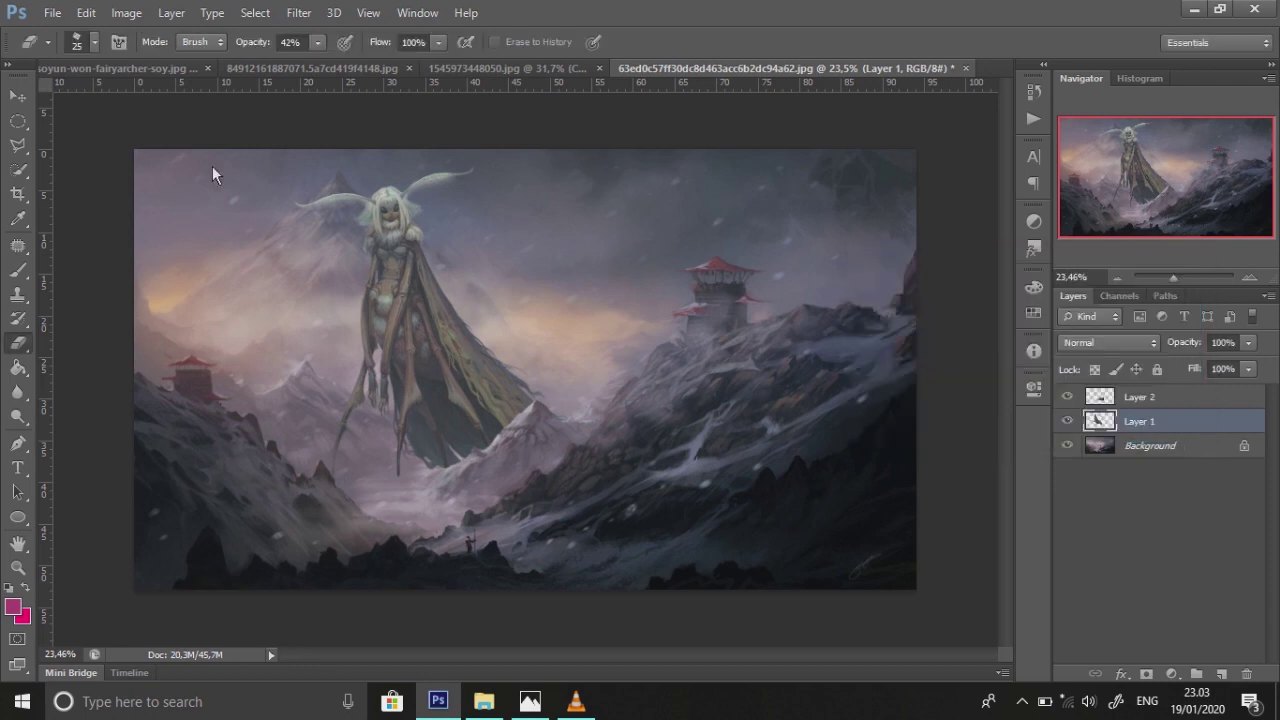
Brighten the giant's midtones with a Curves adjustment
{"action": "key", "text": "ctrl+m"}
{"action": "left_click_drag", "start_coordinate": [1057, 320], "coordinate": [1032, 339]}
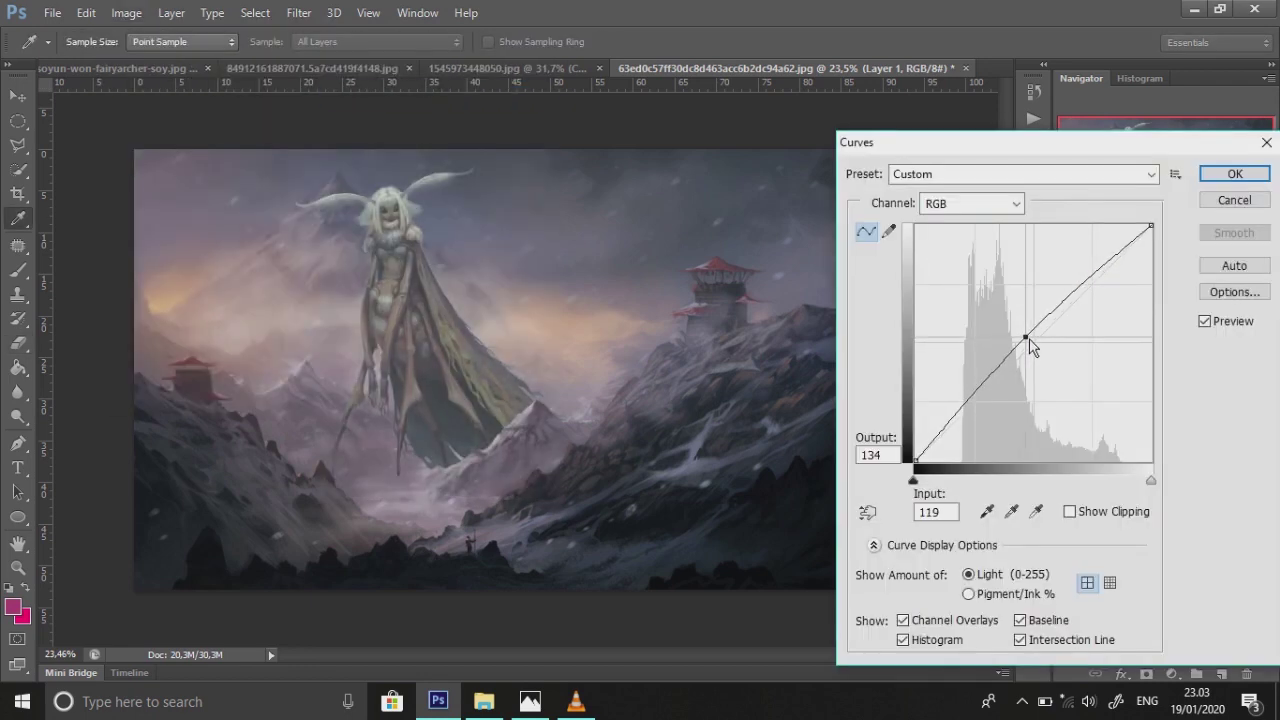
{"action": "key", "text": "Return"}
{"action": "key", "text": "e"}
{"action": "left_click", "coordinate": [1170, 278]}
{"action": "left_click_drag", "start_coordinate": [1173, 281], "coordinate": [1178, 281]}
Rework the giant's exposure and offset in a second Exposure pass
{"action": "left_click", "coordinate": [126, 12]}
{"action": "left_click", "coordinate": [399, 111]}
{"action": "left_click_drag", "start_coordinate": [982, 388], "coordinate": [958, 358]}
{"action": "left_click", "coordinate": [985, 353]}
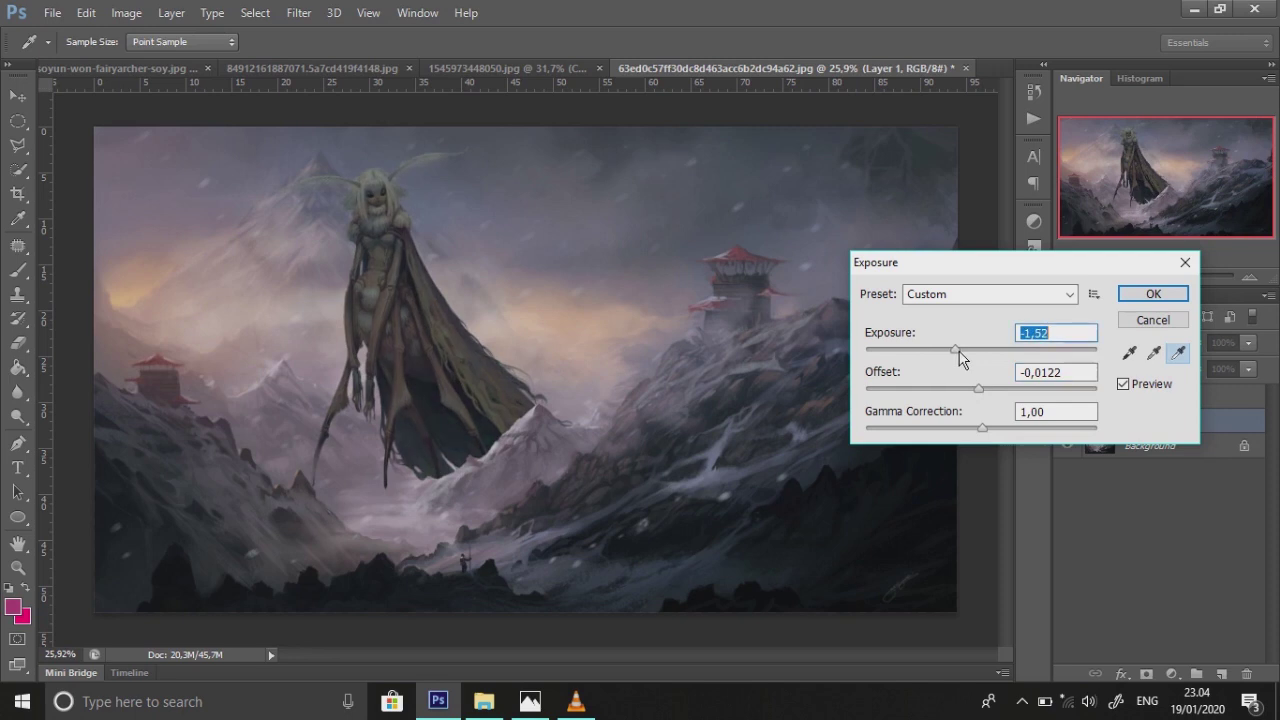
{"action": "left_click_drag", "start_coordinate": [960, 358], "coordinate": [967, 353]}
{"action": "key", "text": "Return"}
Apply a final Exposure of -0.16, offset +0.0041 and gamma 0.90 to the giant
{"action": "key", "text": "e"}
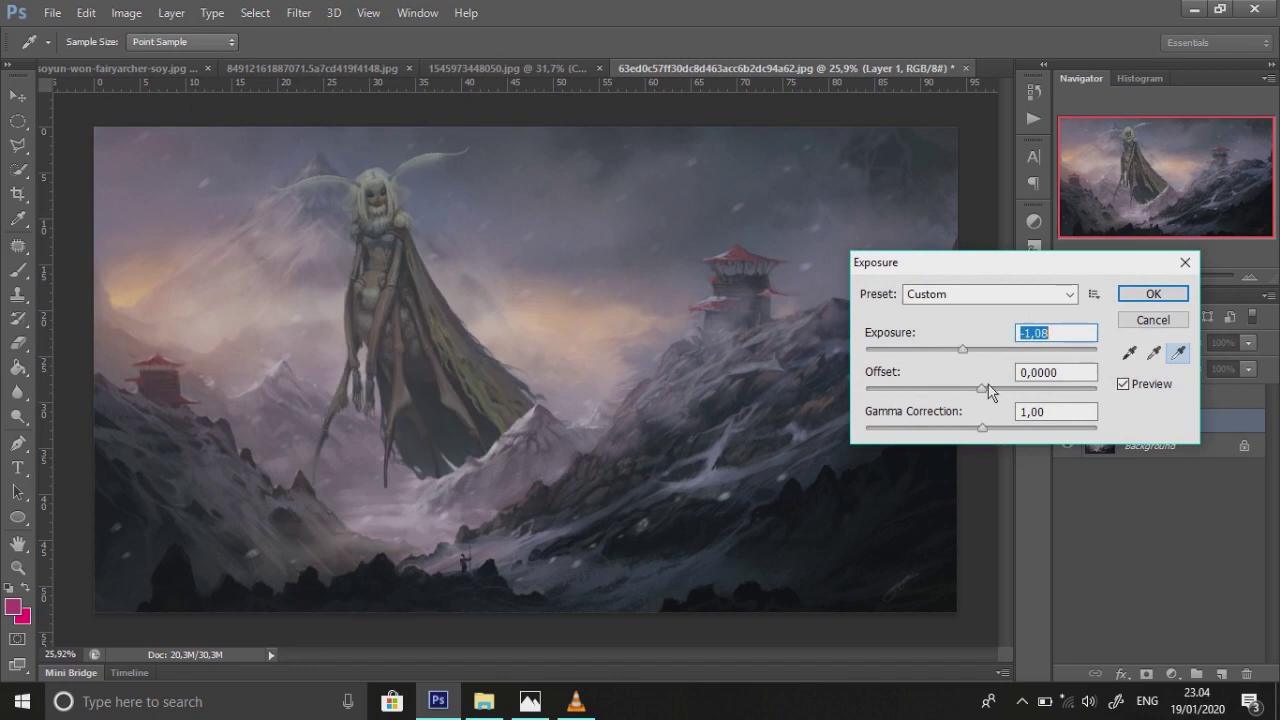
{"action": "left_click_drag", "start_coordinate": [988, 390], "coordinate": [991, 428]}
{"action": "left_click", "coordinate": [988, 392]}
{"action": "mouse_move", "coordinate": [962, 349]}
{"action": "left_mouse_down"}
{"action": "mouse_move", "coordinate": [1000, 355]}
{"action": "mouse_move", "coordinate": [982, 365]}
{"action": "left_mouse_up"}
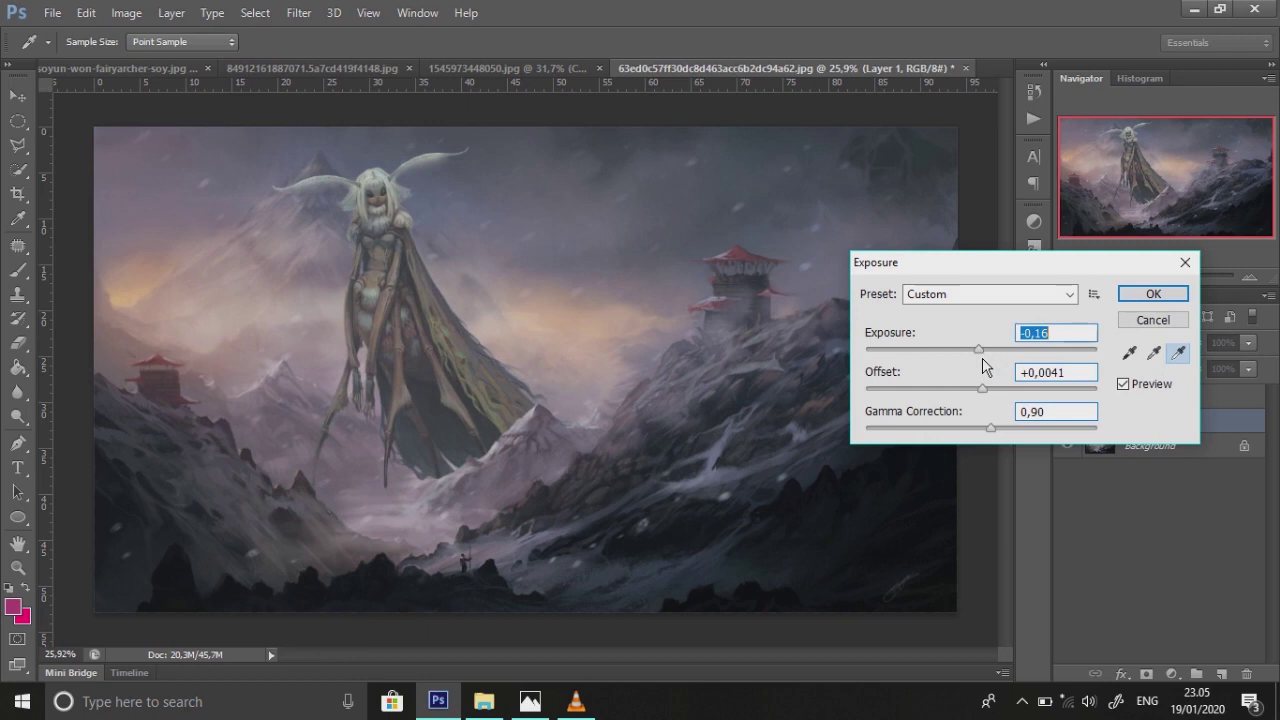
{"action": "left_click", "coordinate": [1150, 295]}
{"action": "key", "text": "e"}
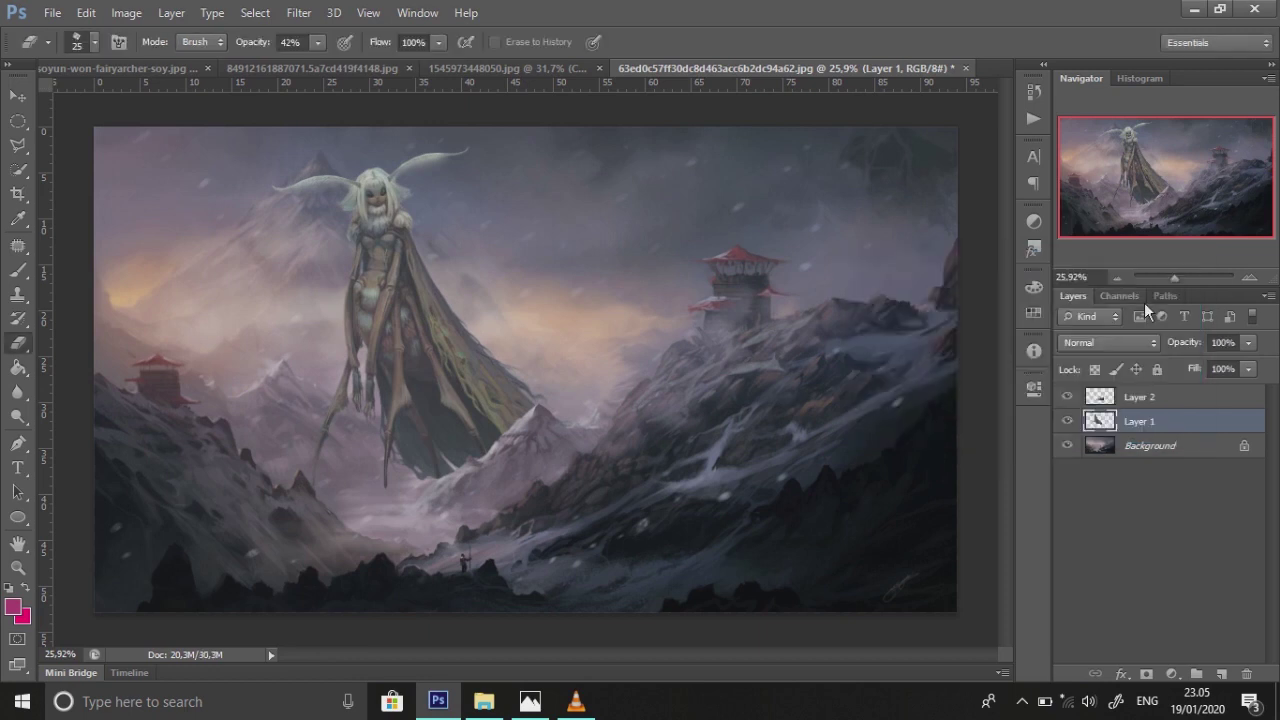
{"action": "right_click", "coordinate": [510, 356]}
Fade the giant's lower body with a large soft eraser at 19%, then 12% opacity
{"action": "scroll", "coordinate": [711, 494], "scroll_direction": "down", "scroll_amount": 5}
{"action": "left_click", "coordinate": [657, 512]}
{"action": "key", "text": "Return"}
{"action": "left_click_drag", "start_coordinate": [317, 42], "coordinate": [300, 63]}
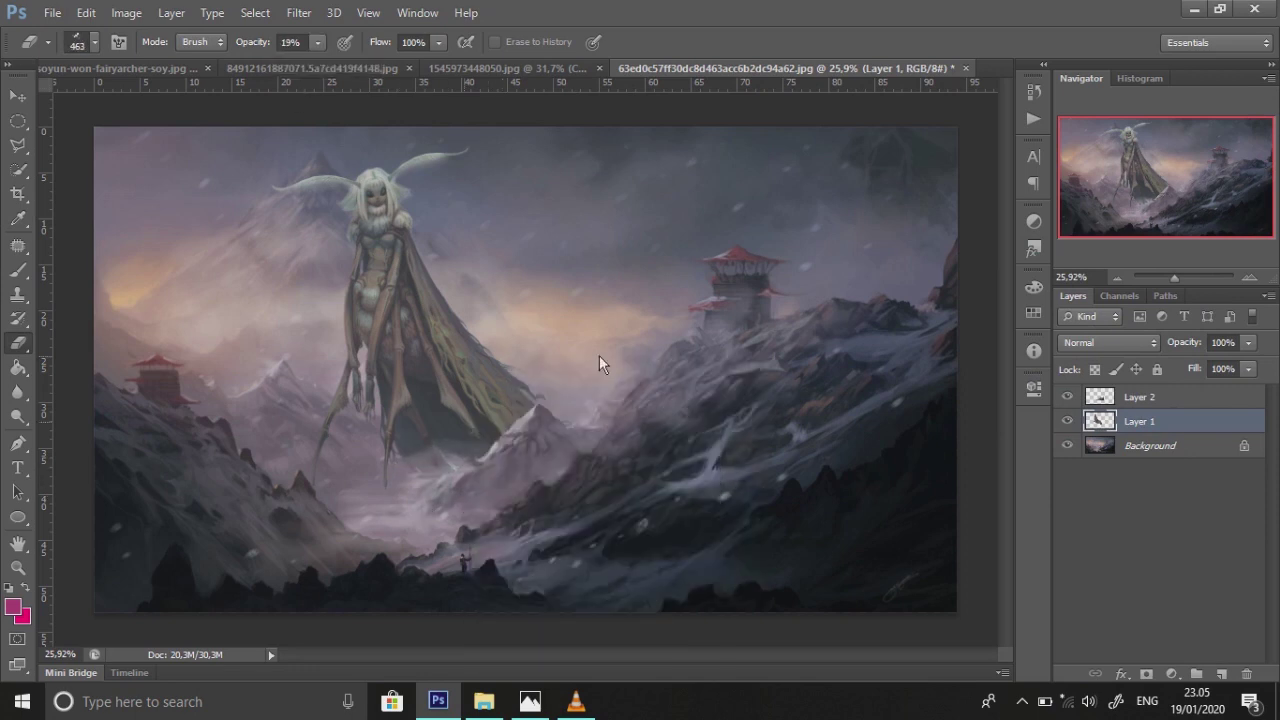
{"action": "left_click_drag", "start_coordinate": [317, 42], "coordinate": [311, 56]}
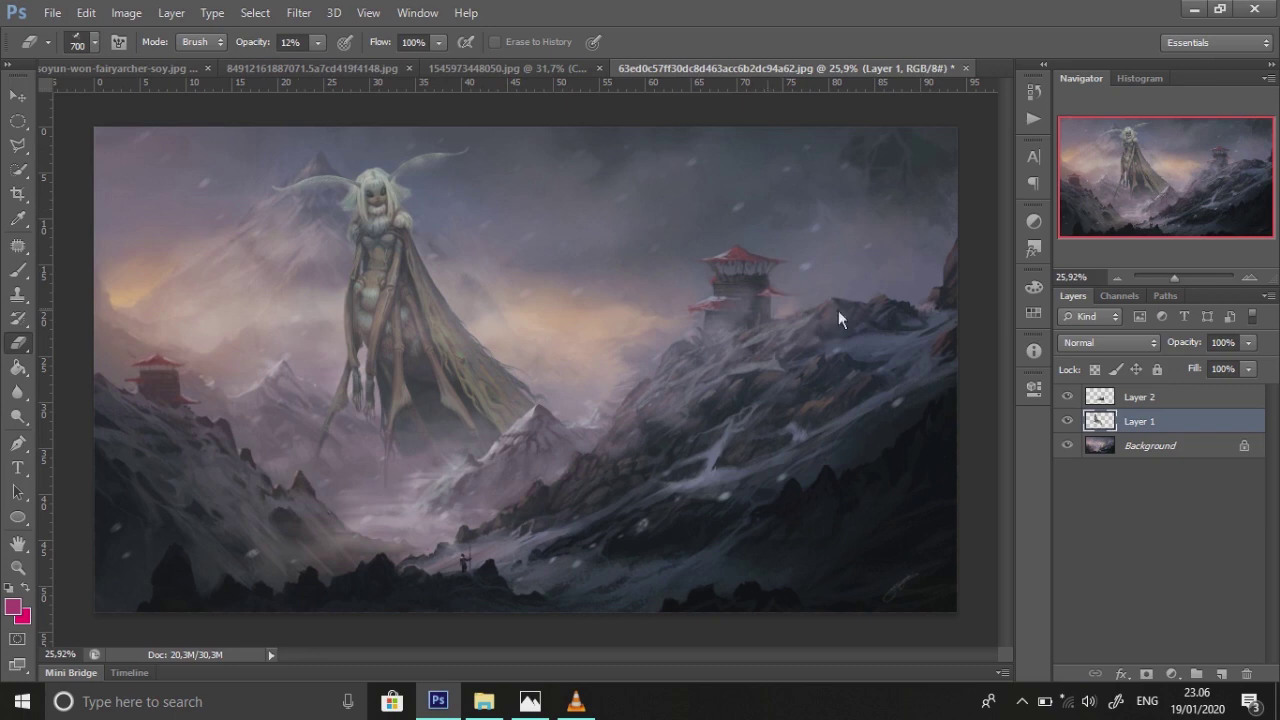
Try erasing the wings with a smaller full-strength eraser, then undo it
{"action": "right_click", "coordinate": [476, 270]}
{"action": "left_click", "coordinate": [688, 454]}
{"action": "mouse_move", "coordinate": [317, 42]}
{"action": "left_mouse_down"}
{"action": "mouse_move", "coordinate": [421, 160]}
{"action": "mouse_move", "coordinate": [269, 189]}
{"action": "left_mouse_up"}
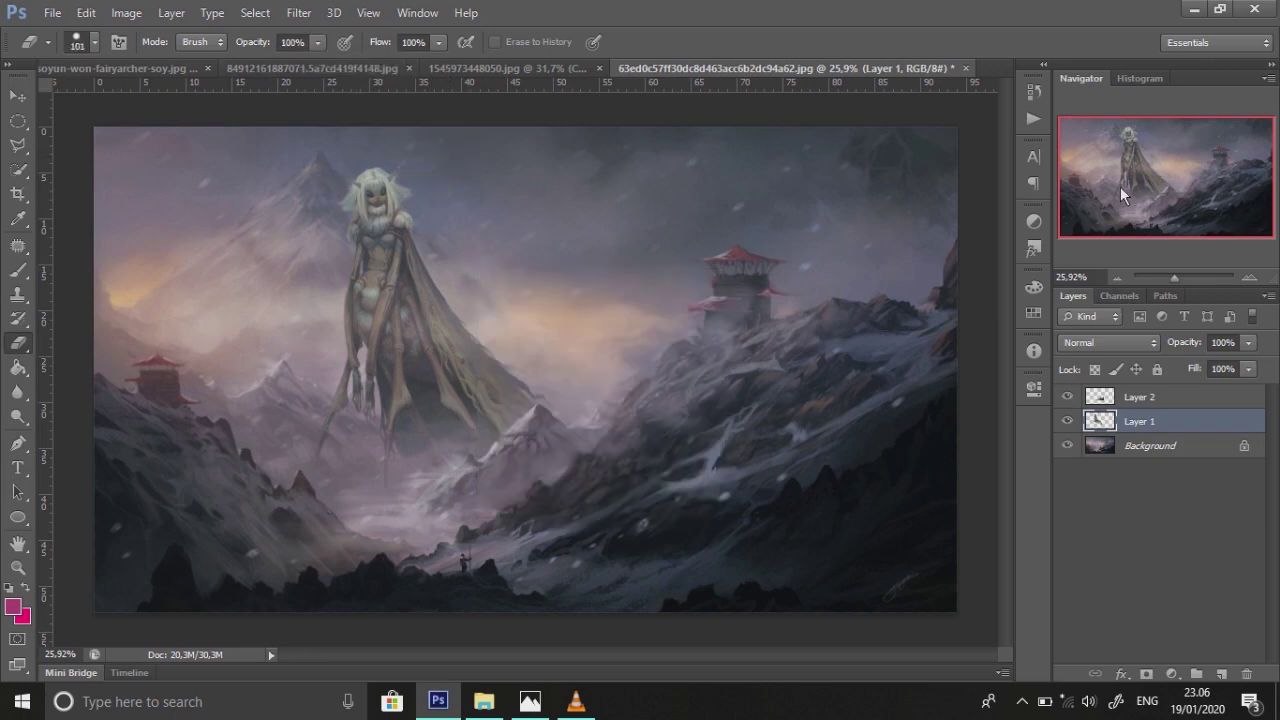
{"action": "key", "text": "ctrl+z"}
{"action": "left_click_drag", "start_coordinate": [1174, 277], "coordinate": [1179, 277]}
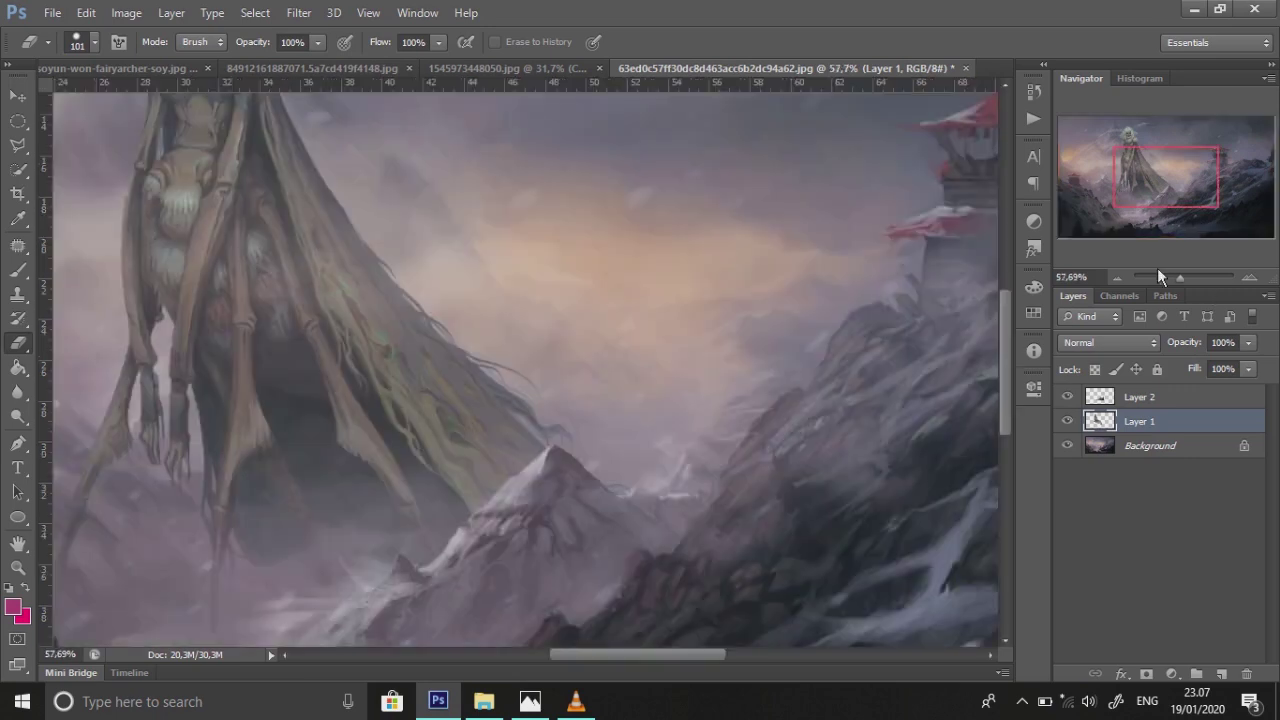
Erase the wispy wing shapes beside the giant's head with a 26 px eraser
{"action": "left_click_drag", "start_coordinate": [1157, 200], "coordinate": [1165, 168]}
{"action": "right_click", "coordinate": [316, 243]}
{"action": "double_click", "coordinate": [505, 264]}
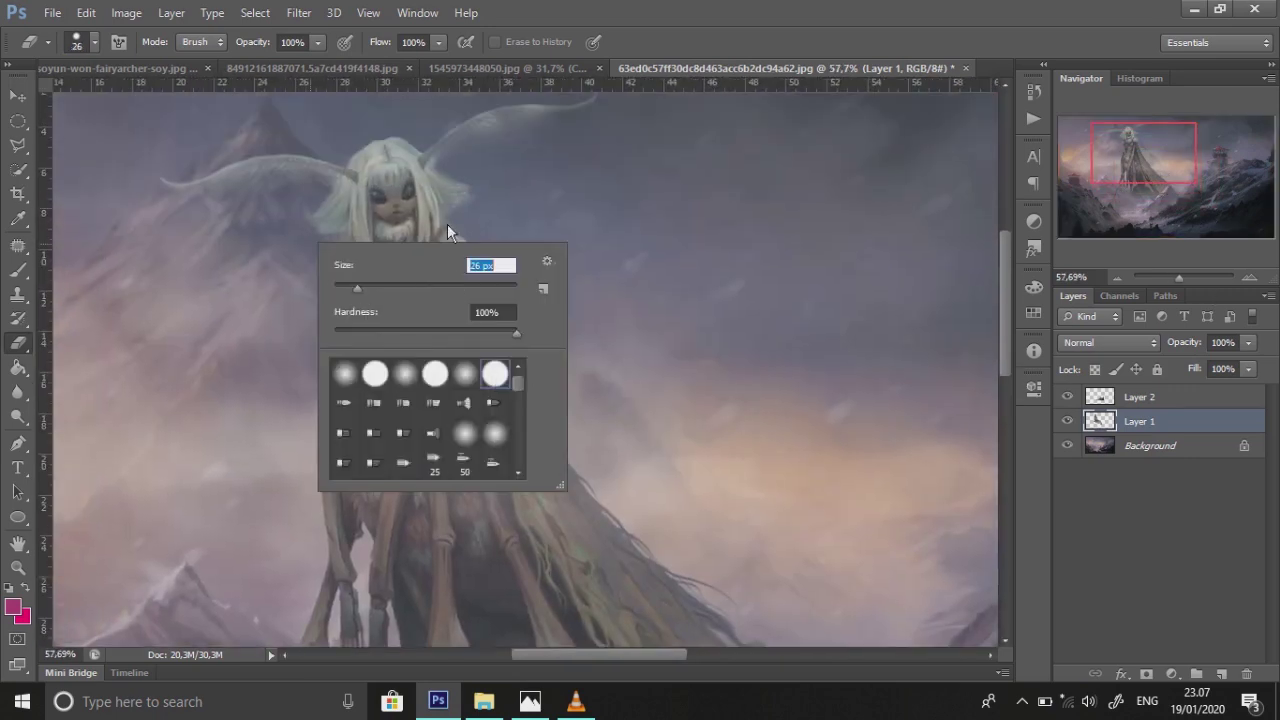
{"action": "type", "text": "26"}
{"action": "key", "text": "Return"}
{"action": "mouse_move", "coordinate": [494, 118]}
{"action": "left_mouse_down"}
{"action": "mouse_move", "coordinate": [573, 112]}
{"action": "mouse_move", "coordinate": [195, 180]}
{"action": "left_mouse_up"}
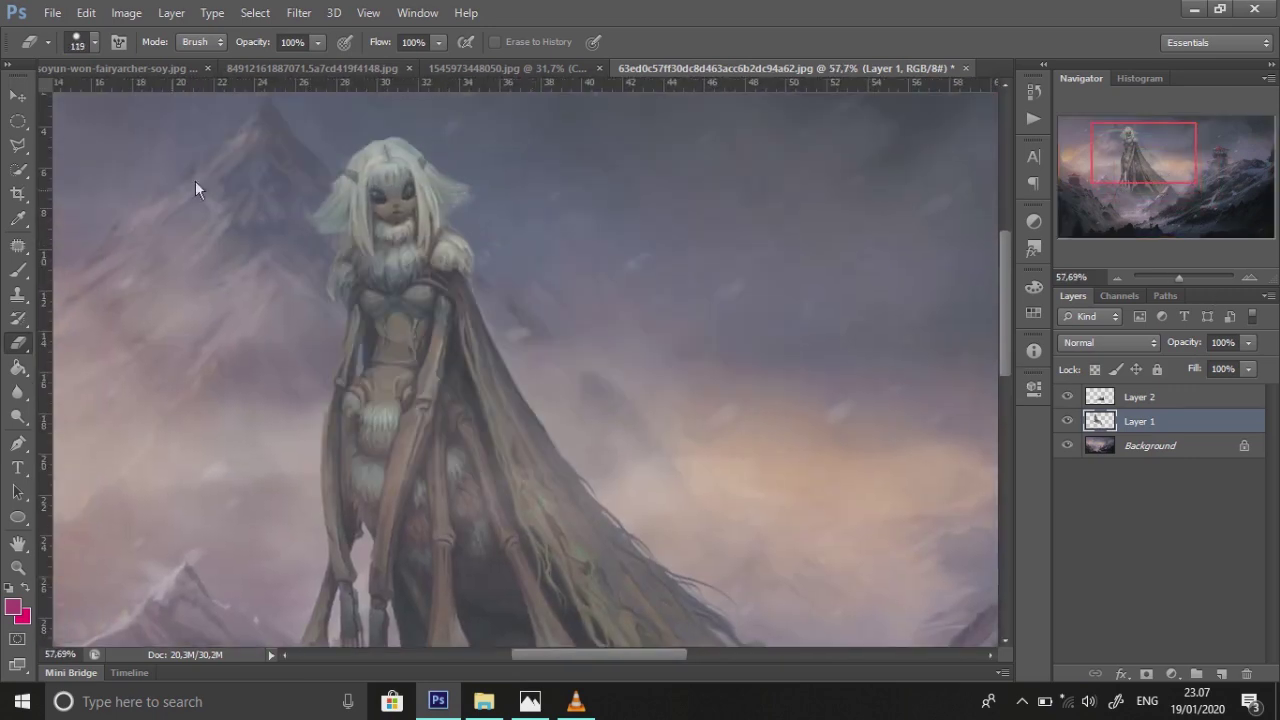
Zoom in on the head and set a smaller eraser at 37% strength
{"action": "left_click_drag", "start_coordinate": [1179, 277], "coordinate": [1192, 277]}
{"action": "left_click_drag", "start_coordinate": [1147, 132], "coordinate": [1140, 138]}
{"action": "right_click", "coordinate": [629, 373]}
{"action": "double_click", "coordinate": [660, 572]}
{"action": "left_click_drag", "start_coordinate": [316, 42], "coordinate": [236, 64]}
Clone-stamp away the brownish hair strand on the giant
{"action": "left_click", "coordinate": [18, 294]}
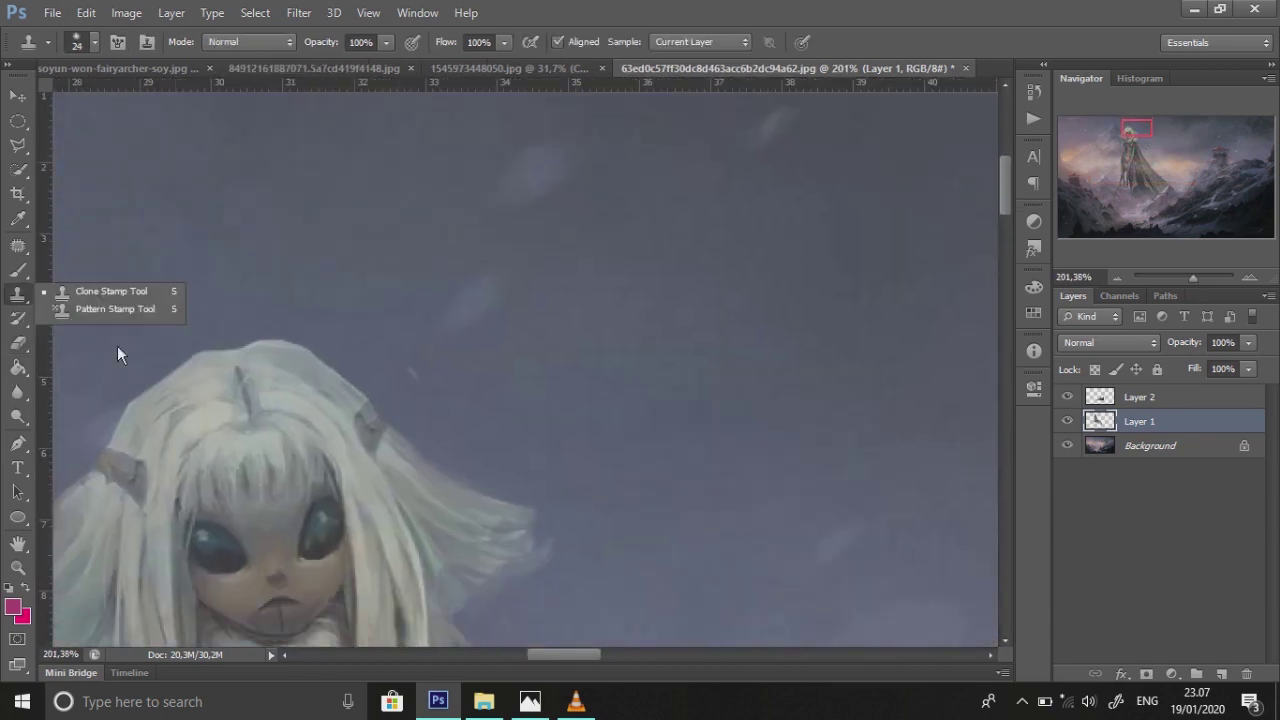
{"action": "left_click", "coordinate": [331, 405]}
{"action": "left_click_drag", "start_coordinate": [115, 440], "coordinate": [100, 490]}
{"action": "key", "text": "e"}
{"action": "left_click_drag", "start_coordinate": [1192, 278], "coordinate": [1185, 278]}
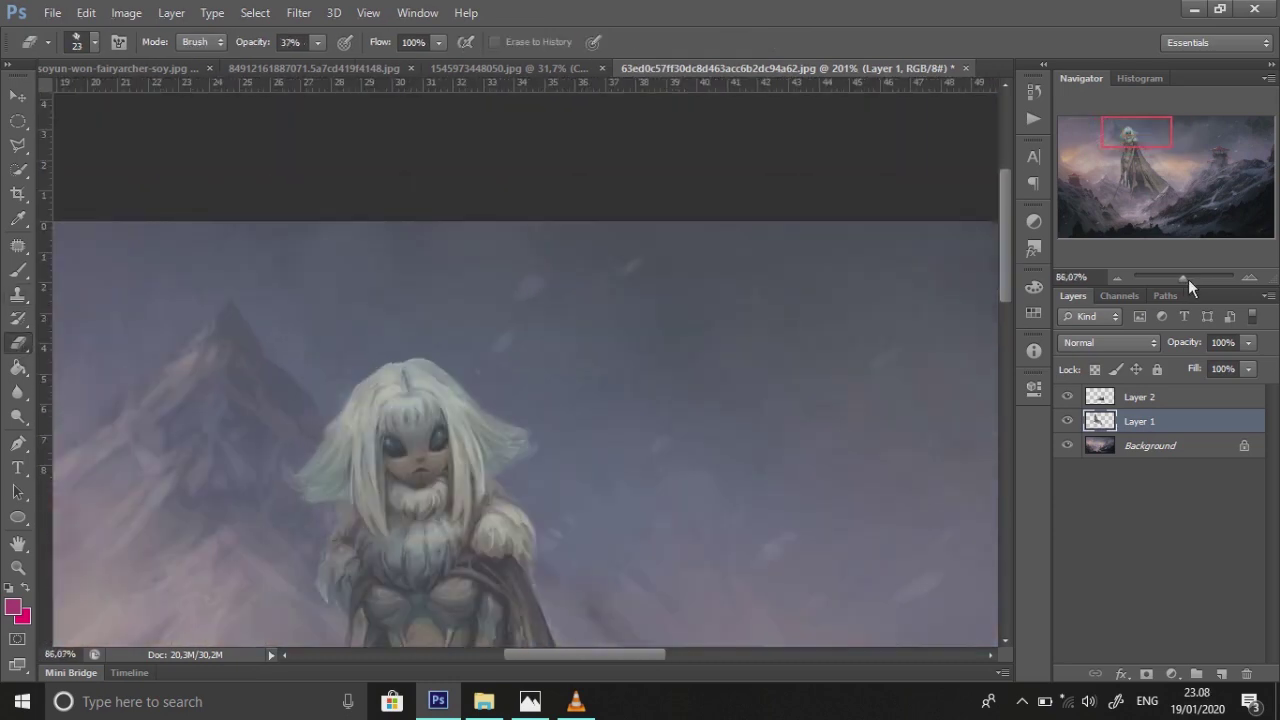
{"action": "key", "text": "s"}
{"action": "key", "text": "e"}
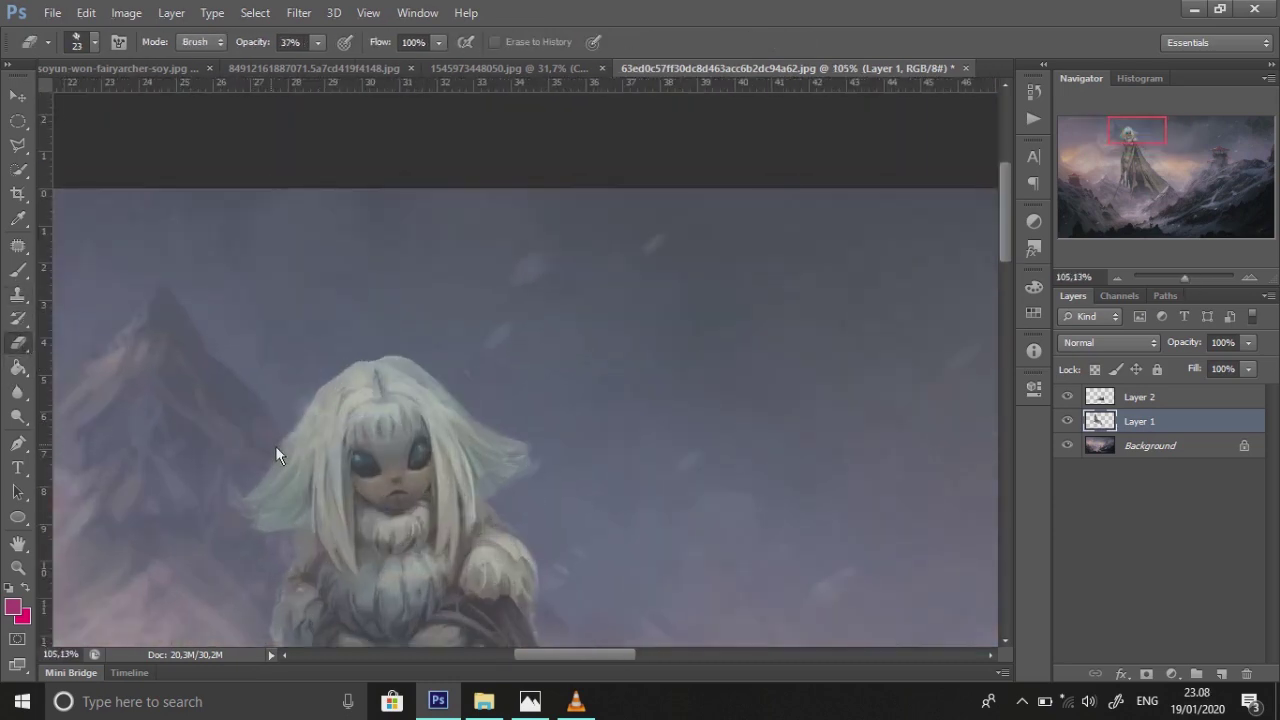
Select the Background layer and add a new empty Layer 3
{"action": "left_click_drag", "start_coordinate": [1185, 279], "coordinate": [1173, 279]}
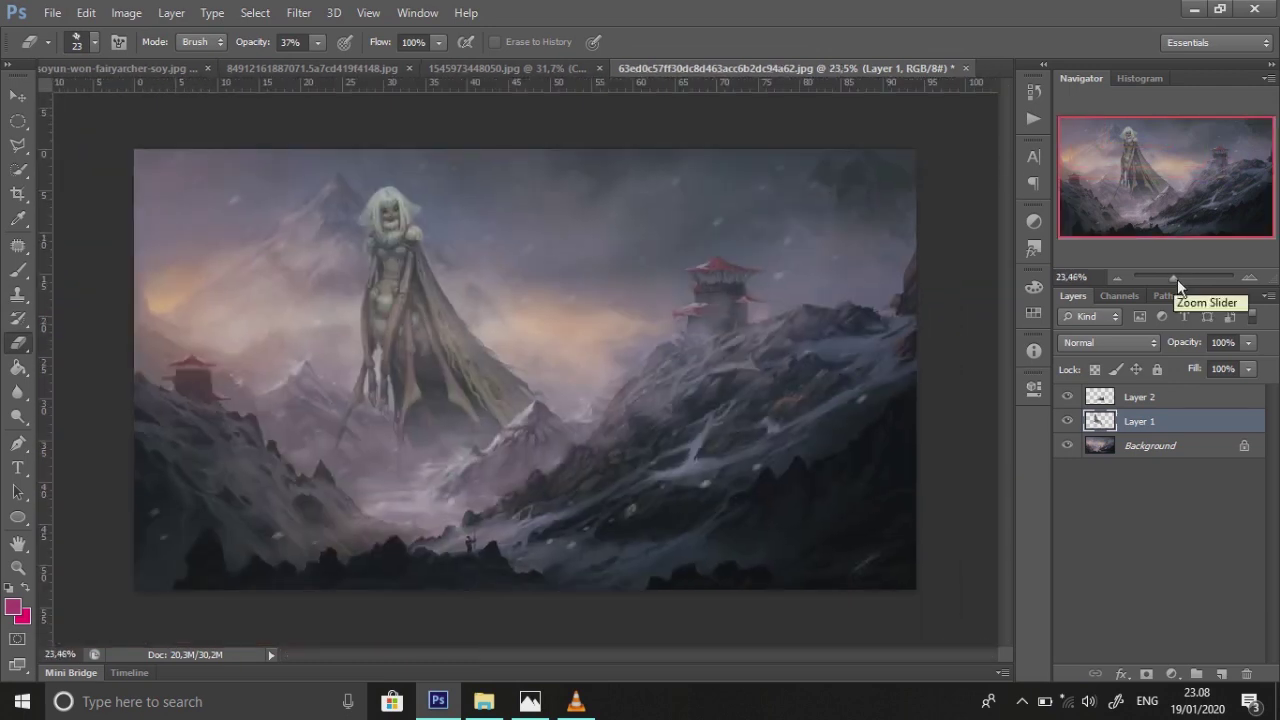
{"action": "left_click", "coordinate": [1148, 447]}
{"action": "key", "text": "b"}
{"action": "left_click", "coordinate": [1110, 422]}
{"action": "key", "text": "ctrl+shift+alt+n"}
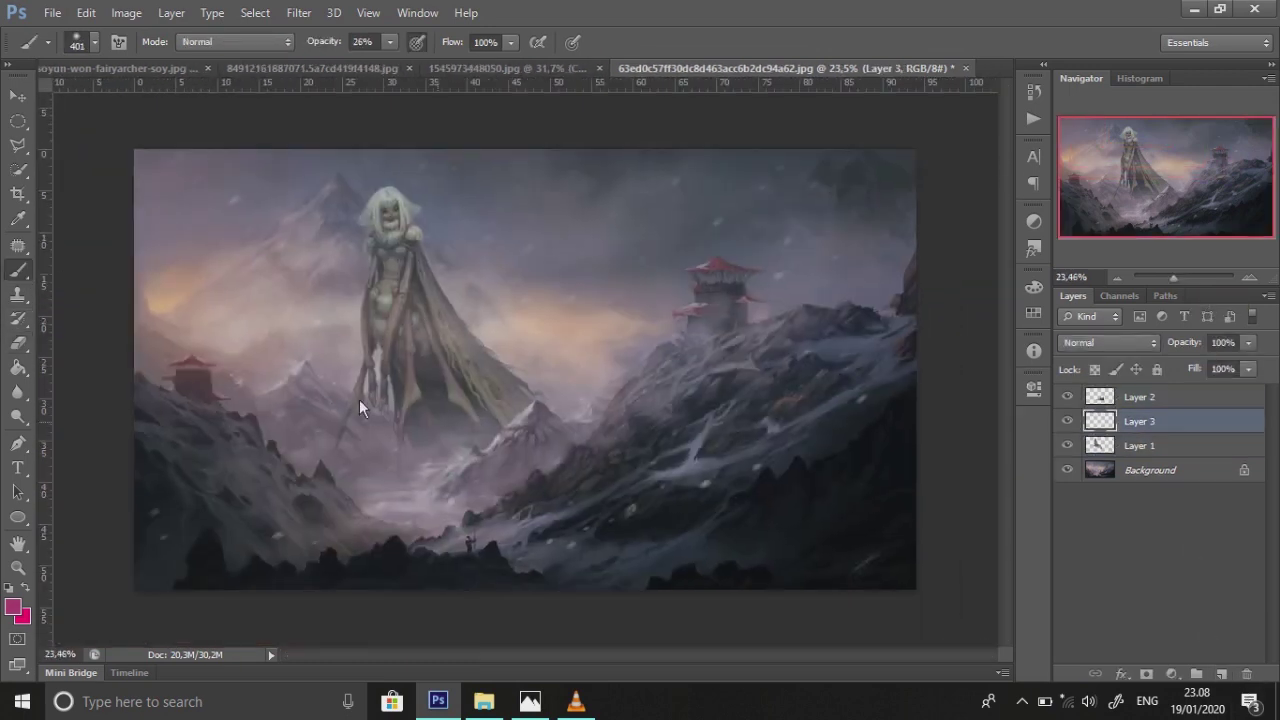
Pick a warm orange and paint it over the giant on Layer 3 at full opacity
{"action": "left_click", "coordinate": [20, 611]}
{"action": "left_click", "coordinate": [911, 306]}
{"action": "left_click", "coordinate": [946, 294]}
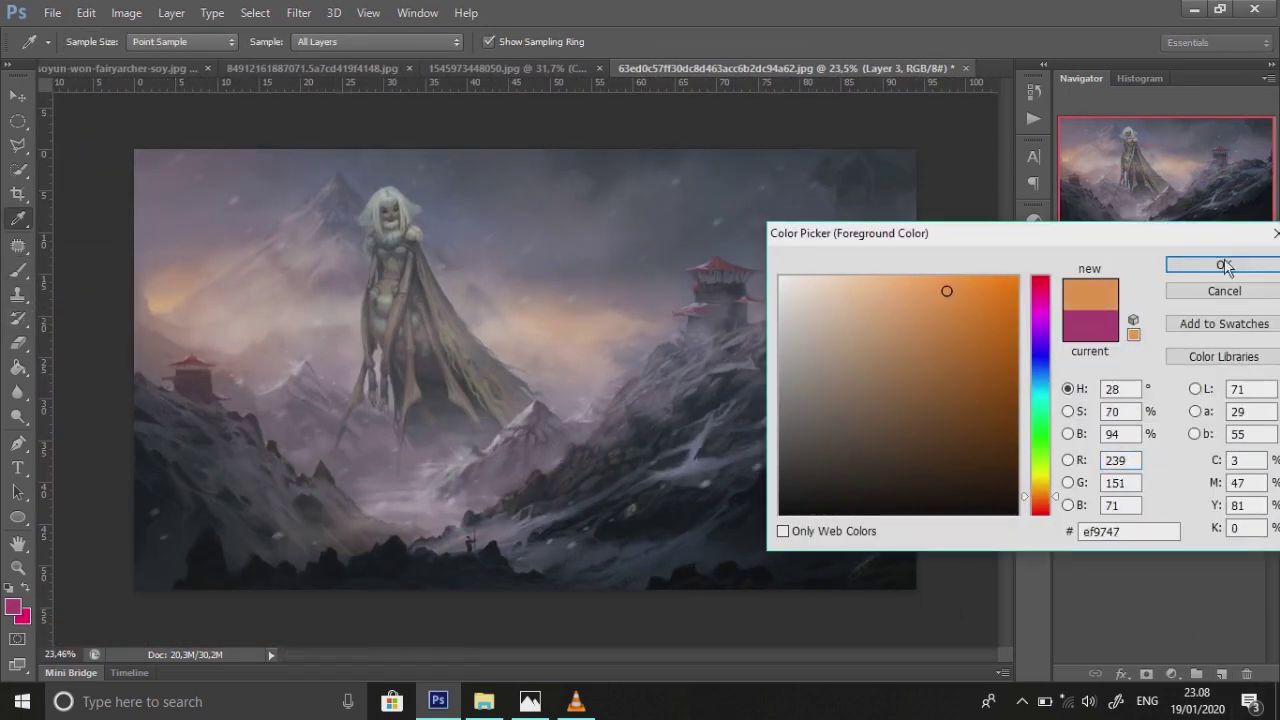
{"action": "key", "text": "Return"}
{"action": "key", "text": "0"}
{"action": "left_click_drag", "start_coordinate": [385, 190], "coordinate": [351, 323]}
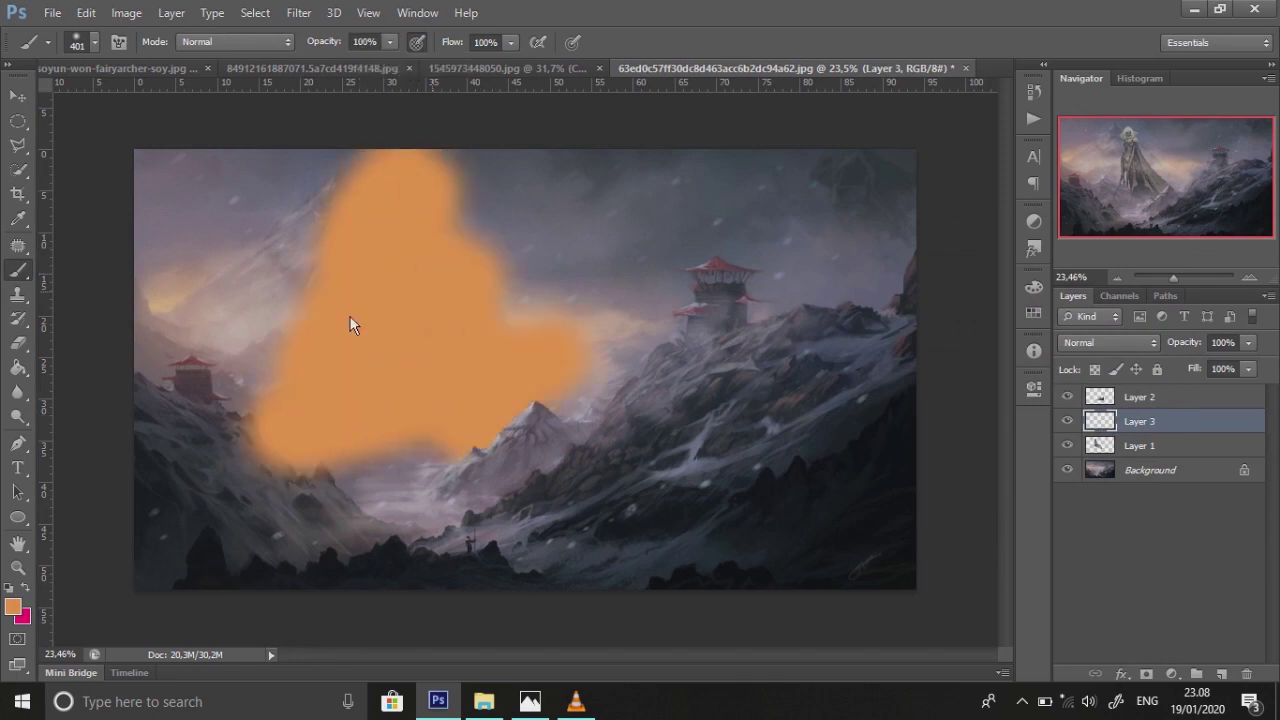
Clip the orange layer to Layer 1 and give it an inverted black mask
{"action": "left_click", "coordinate": [1207, 433], "text": "alt"}
{"action": "left_click", "coordinate": [1146, 674]}
{"action": "key", "text": "ctrl+i"}
{"action": "left_click_drag", "start_coordinate": [1173, 277], "coordinate": [1185, 277]}
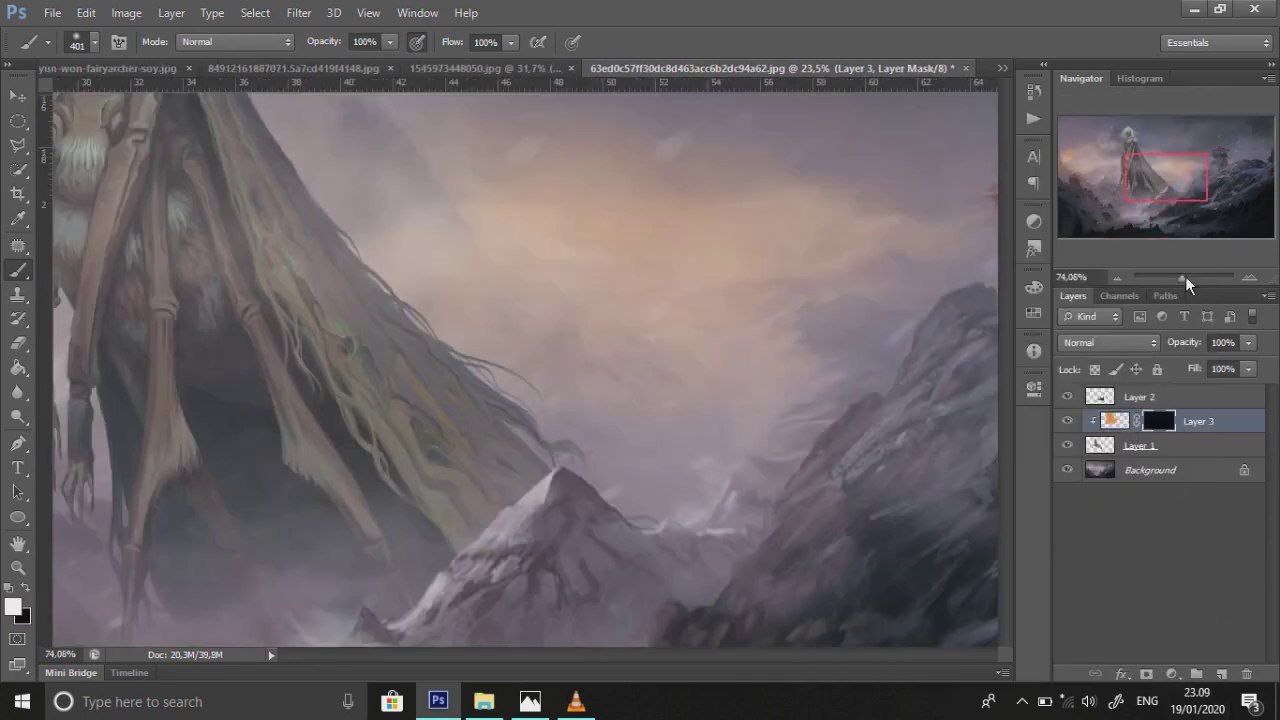
With a textured low-opacity brush, reveal a touch of orange beside the giant's neck
{"action": "right_click", "coordinate": [532, 284]}
{"action": "left_click", "coordinate": [565, 446]}
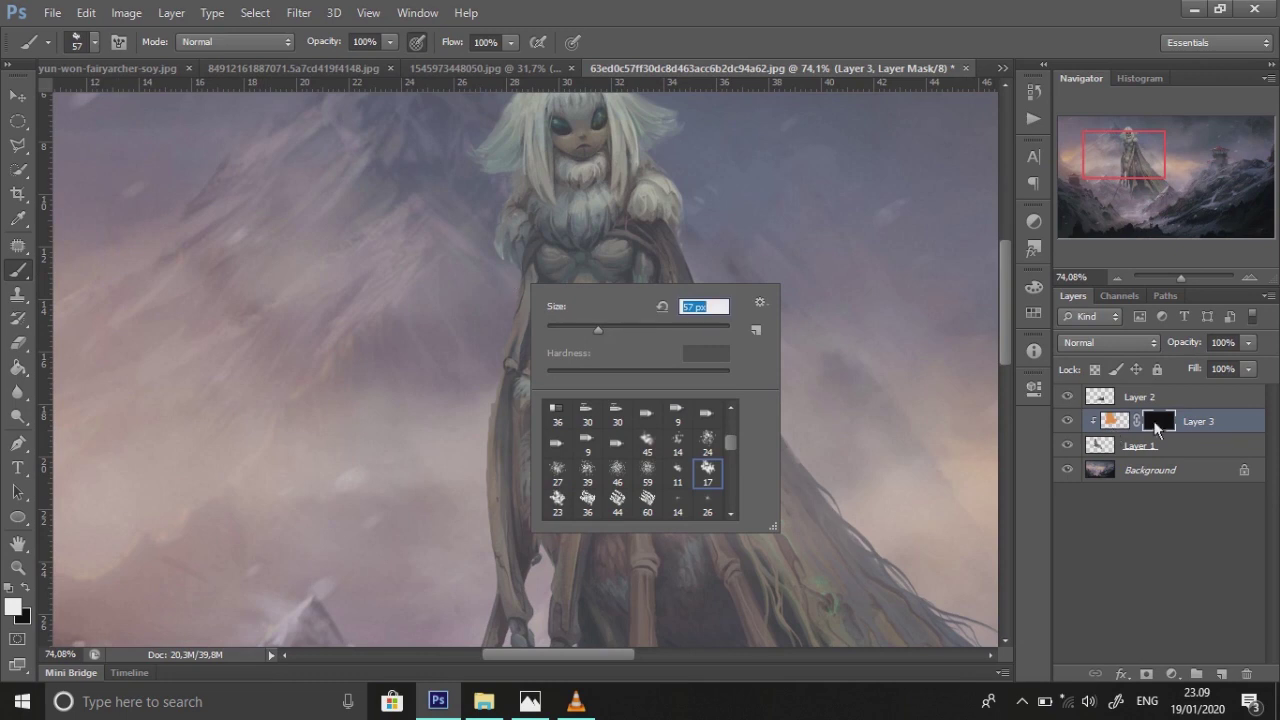
{"action": "key", "text": "Return"}
{"action": "left_click_drag", "start_coordinate": [392, 62], "coordinate": [366, 62]}
{"action": "left_click_drag", "start_coordinate": [499, 228], "coordinate": [500, 256]}
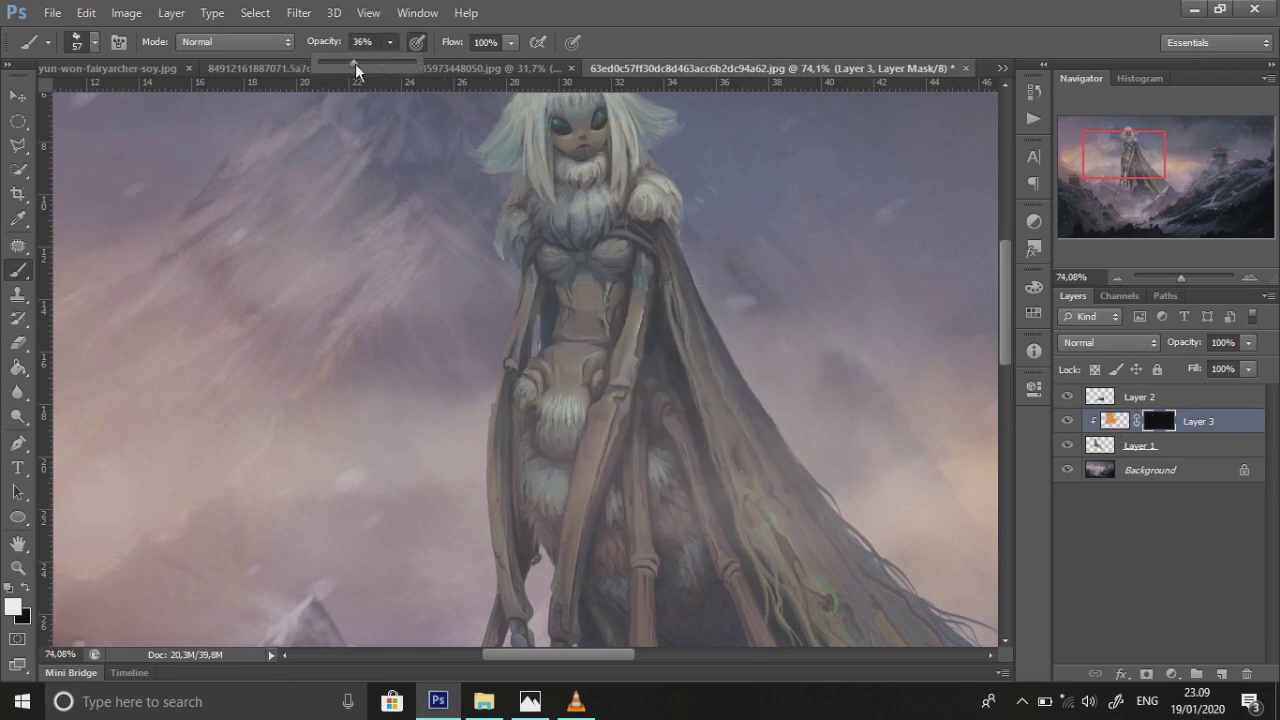
{"action": "key", "text": "p"}
{"action": "key", "text": "b"}
Set the mask-painting brush size to 42 px
{"action": "scroll", "coordinate": [482, 440], "scroll_direction": "down", "scroll_amount": 2}
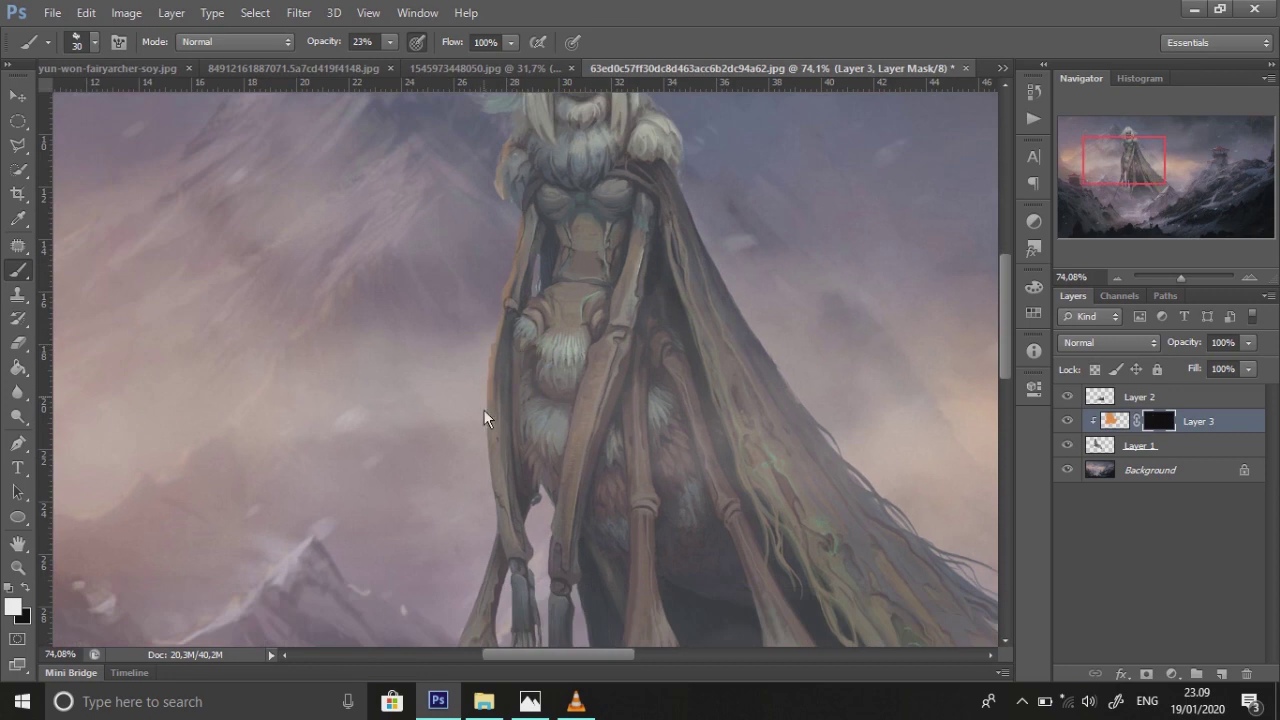
{"action": "scroll", "coordinate": [483, 418], "scroll_direction": "down", "scroll_amount": 1}
{"action": "scroll", "coordinate": [560, 320], "scroll_direction": "down", "scroll_amount": 1}
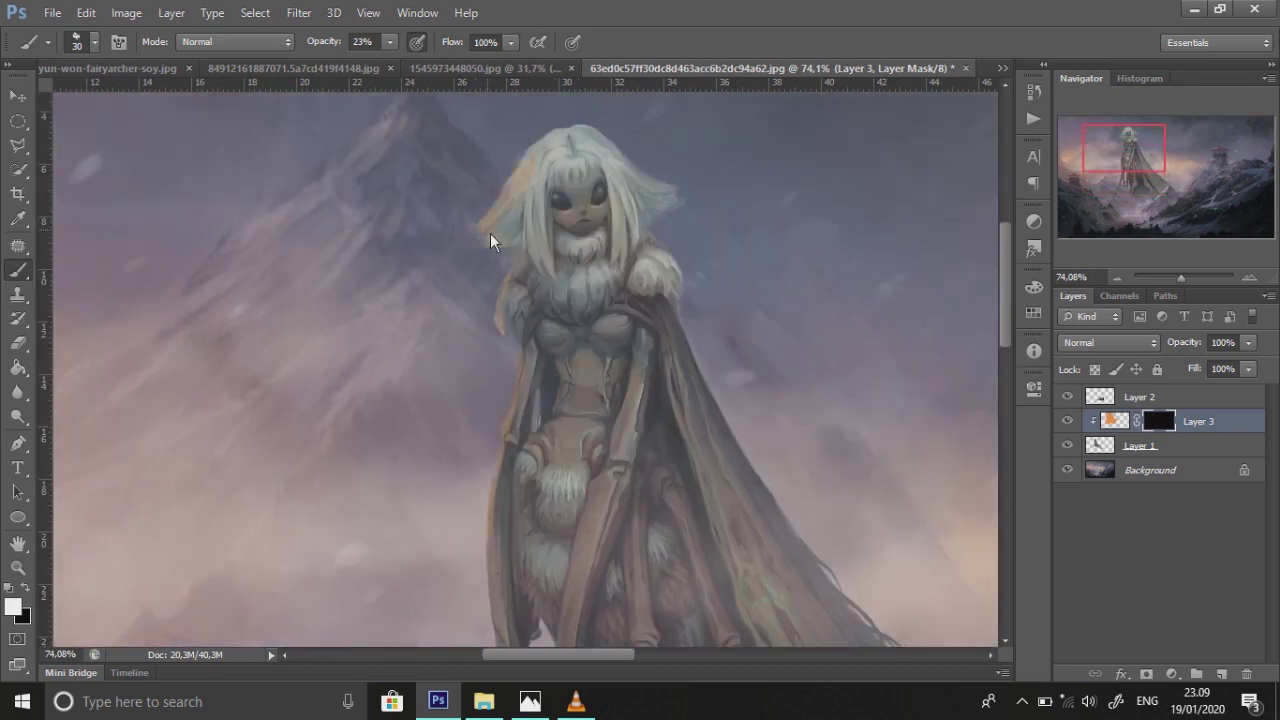
{"action": "scroll", "coordinate": [495, 242], "scroll_direction": "up", "scroll_amount": 2}
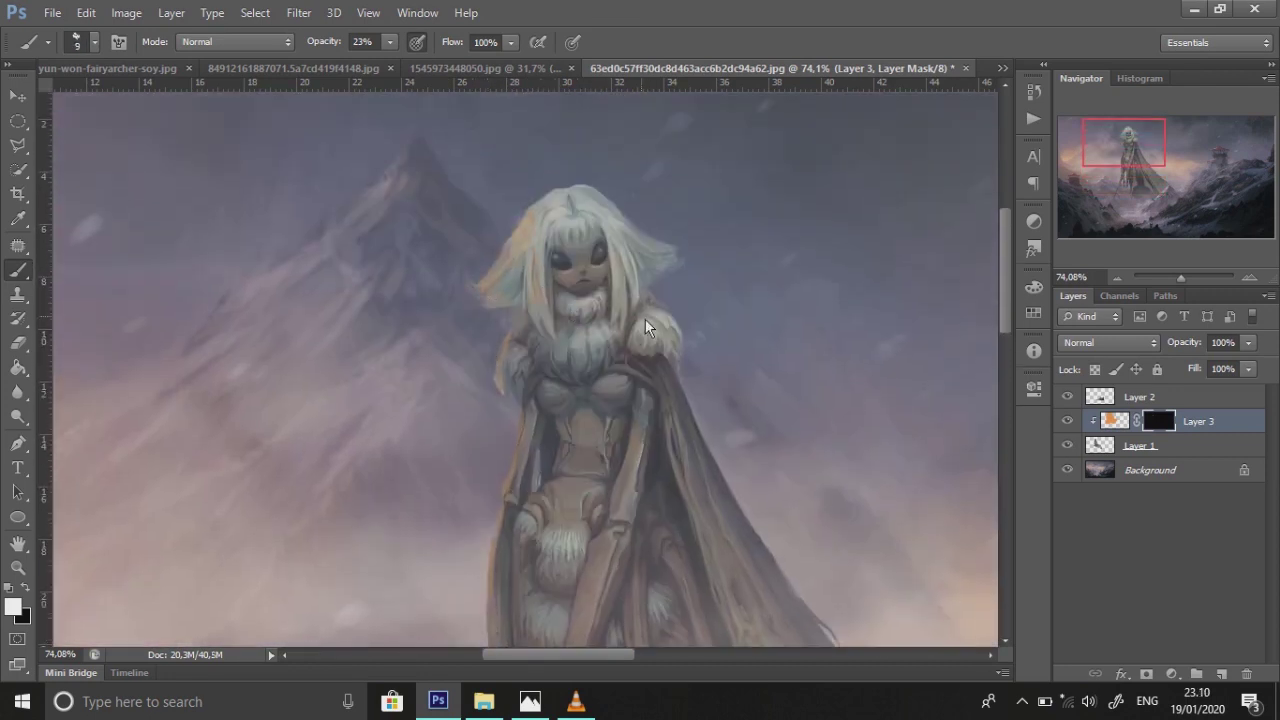
{"action": "scroll", "coordinate": [740, 330], "scroll_direction": "down", "scroll_amount": 3}
{"action": "right_click", "coordinate": [662, 342]}
{"action": "type", "text": "42"}
{"action": "key", "text": "Return"}
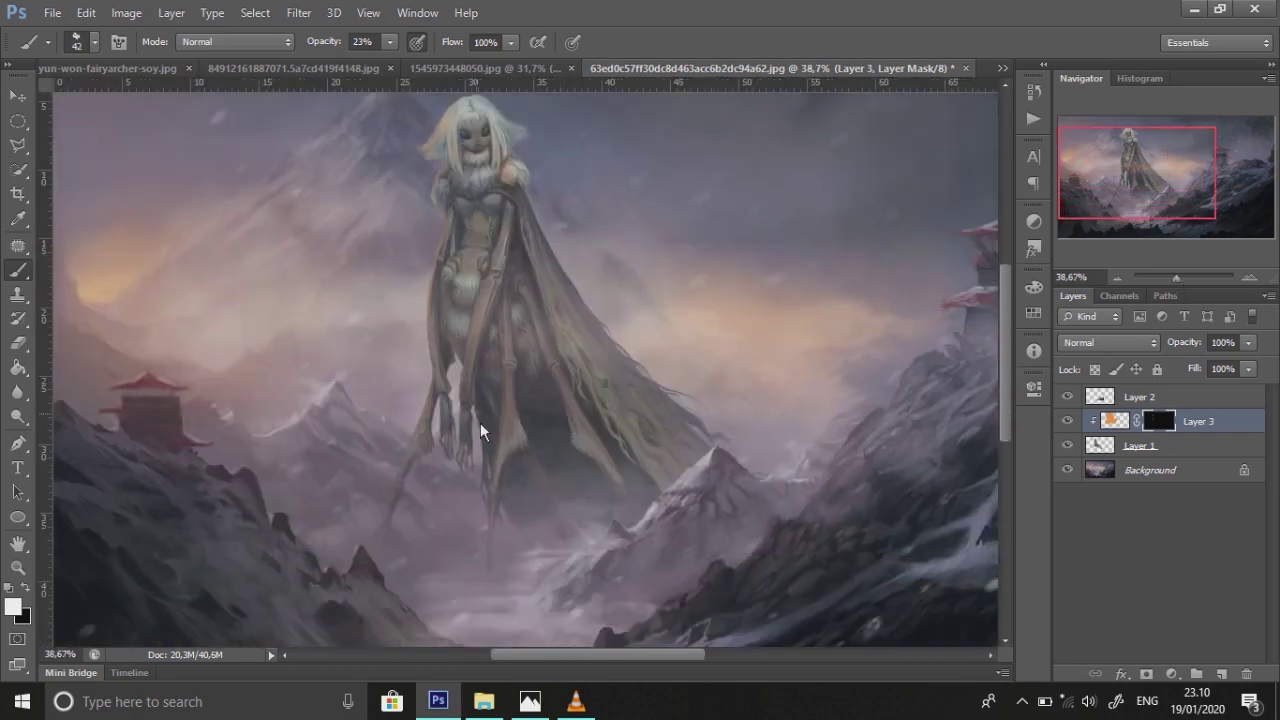
Refine the orange rim on the giant's torso, then shrink the brush to 25
{"action": "scroll", "coordinate": [570, 276], "scroll_direction": "up", "scroll_amount": 2}
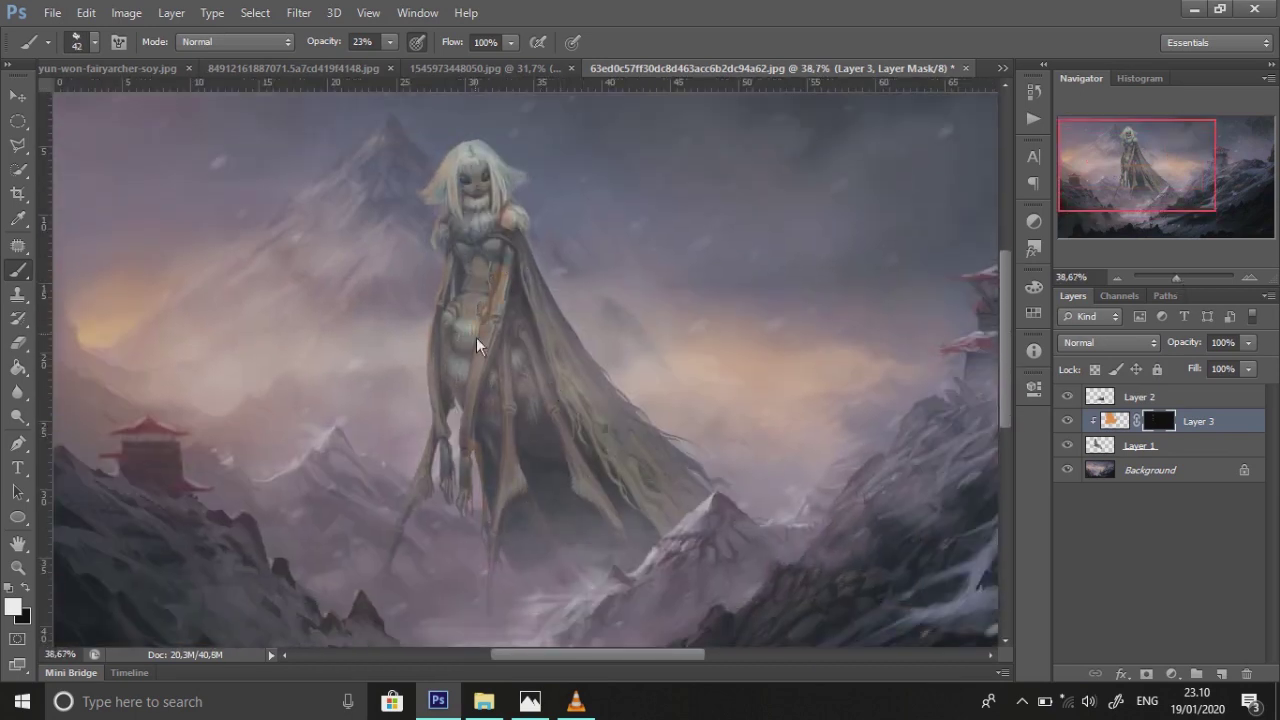
{"action": "scroll", "coordinate": [507, 371], "scroll_direction": "down", "scroll_amount": 2}
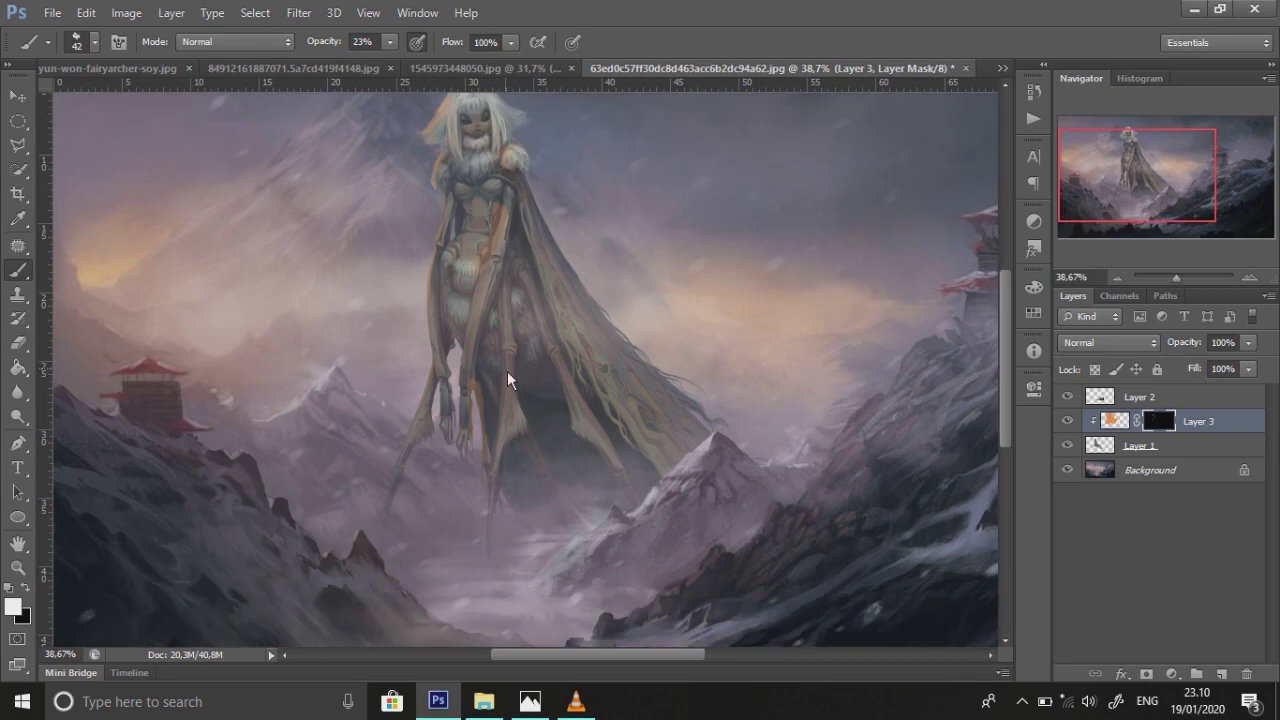
{"action": "scroll", "coordinate": [656, 307], "scroll_direction": "up", "scroll_amount": 2}
{"action": "left_click", "coordinate": [1191, 277]}
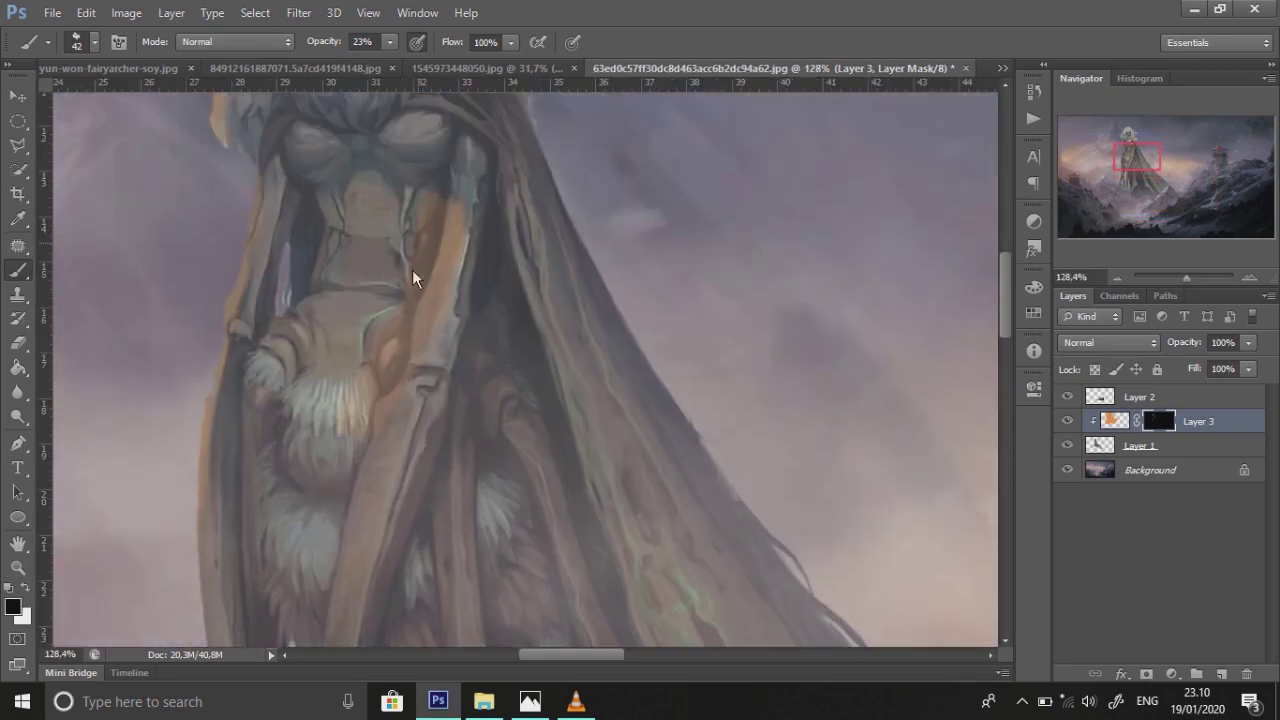
{"action": "left_click_drag", "start_coordinate": [428, 283], "coordinate": [366, 378]}
{"action": "scroll", "coordinate": [448, 300], "scroll_direction": "up", "scroll_amount": 5}
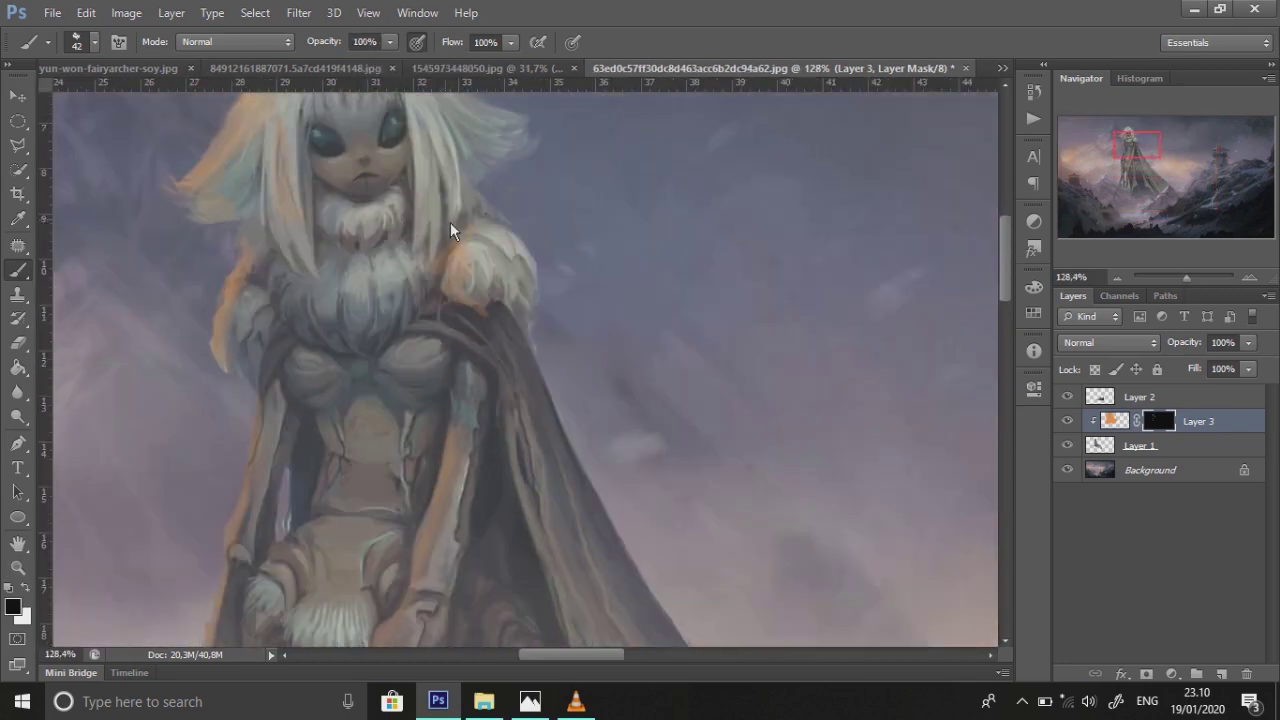
{"action": "key", "text": "bracketleft"}
{"action": "key", "text": "bracketleft"}
{"action": "key", "text": "bracketleft"}
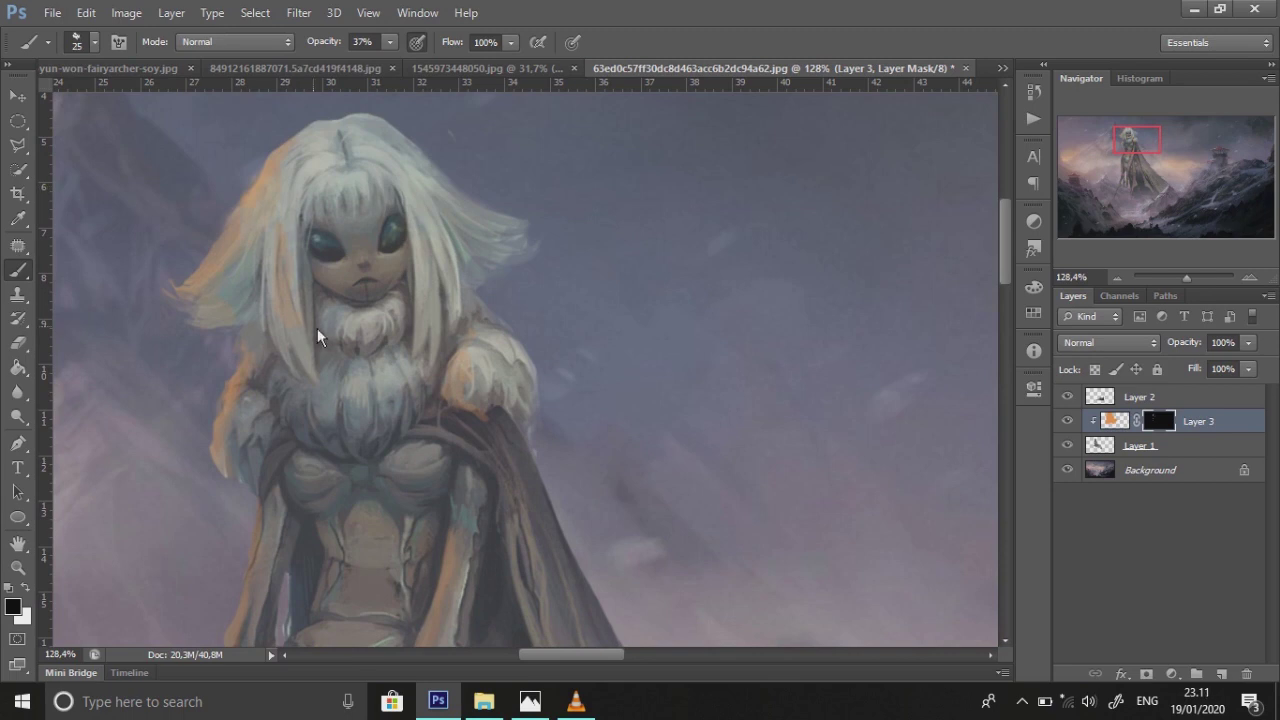
{"action": "left_click_drag", "start_coordinate": [1186, 278], "coordinate": [1178, 278]}
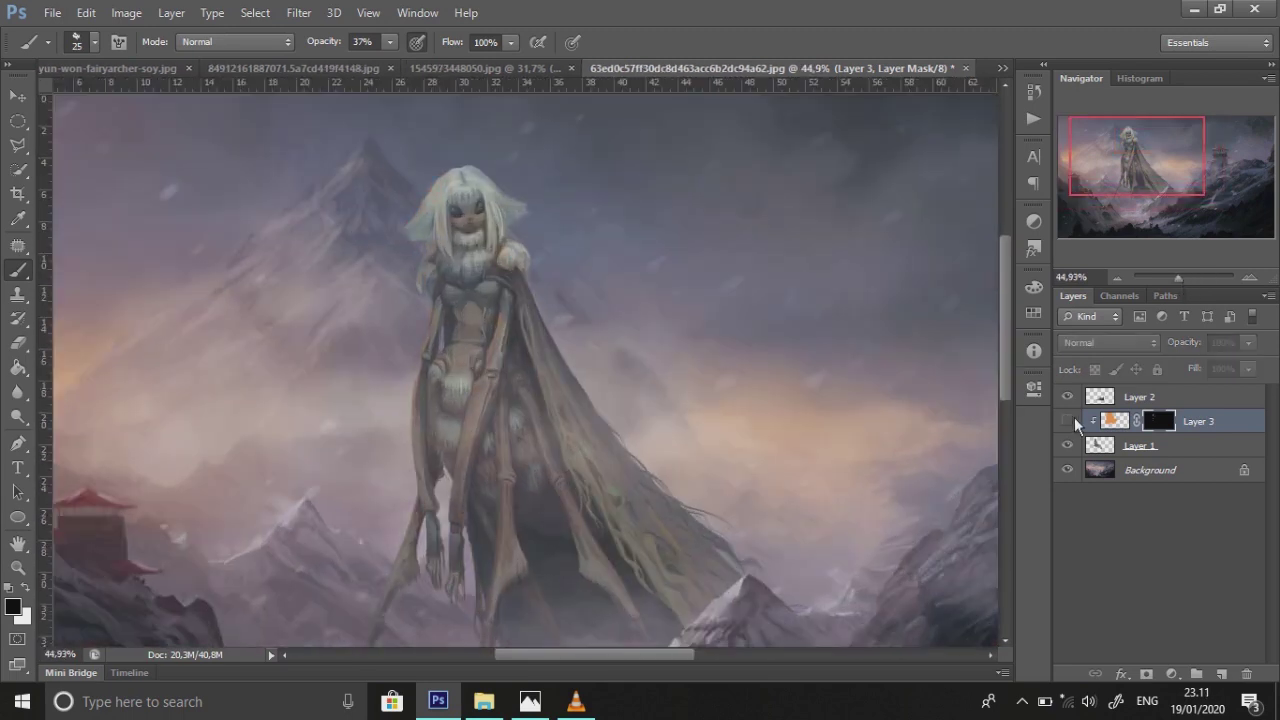
Lower the giant copy's opacity and desaturate it with Hue/Saturation at -58
{"action": "scroll", "coordinate": [603, 365], "scroll_direction": "down", "scroll_amount": 3}
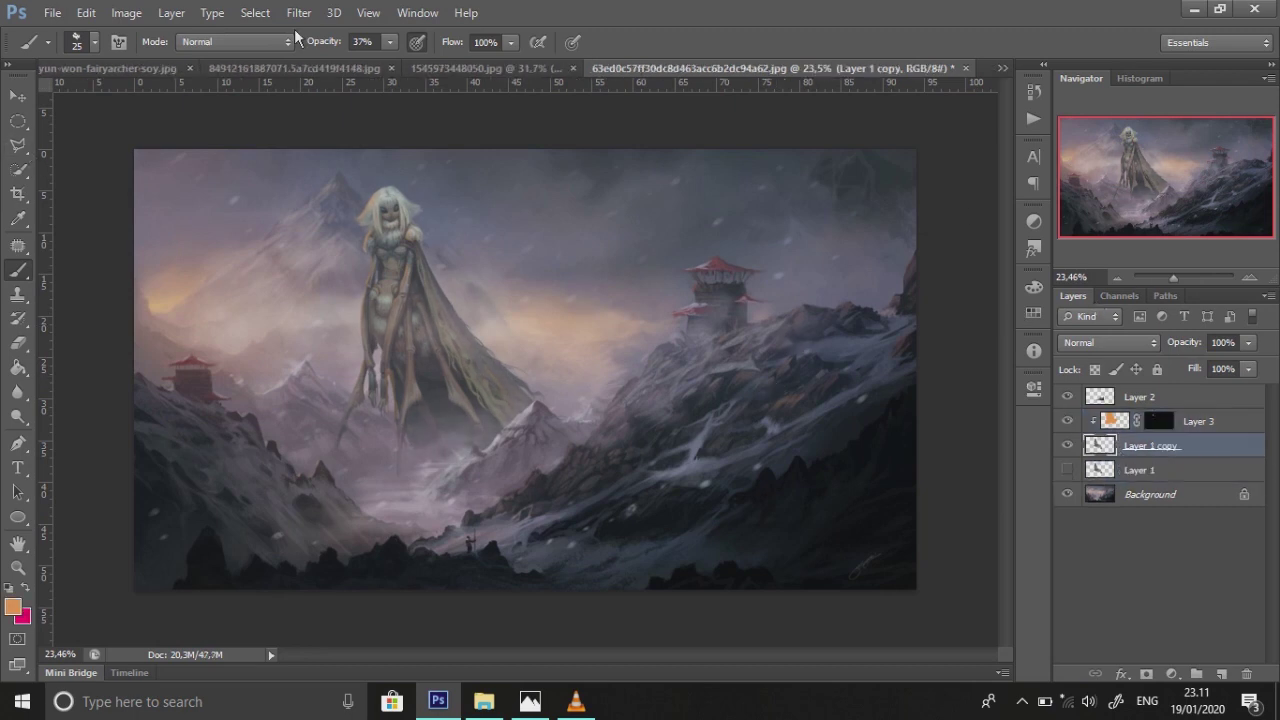
{"action": "left_click", "coordinate": [1248, 342]}
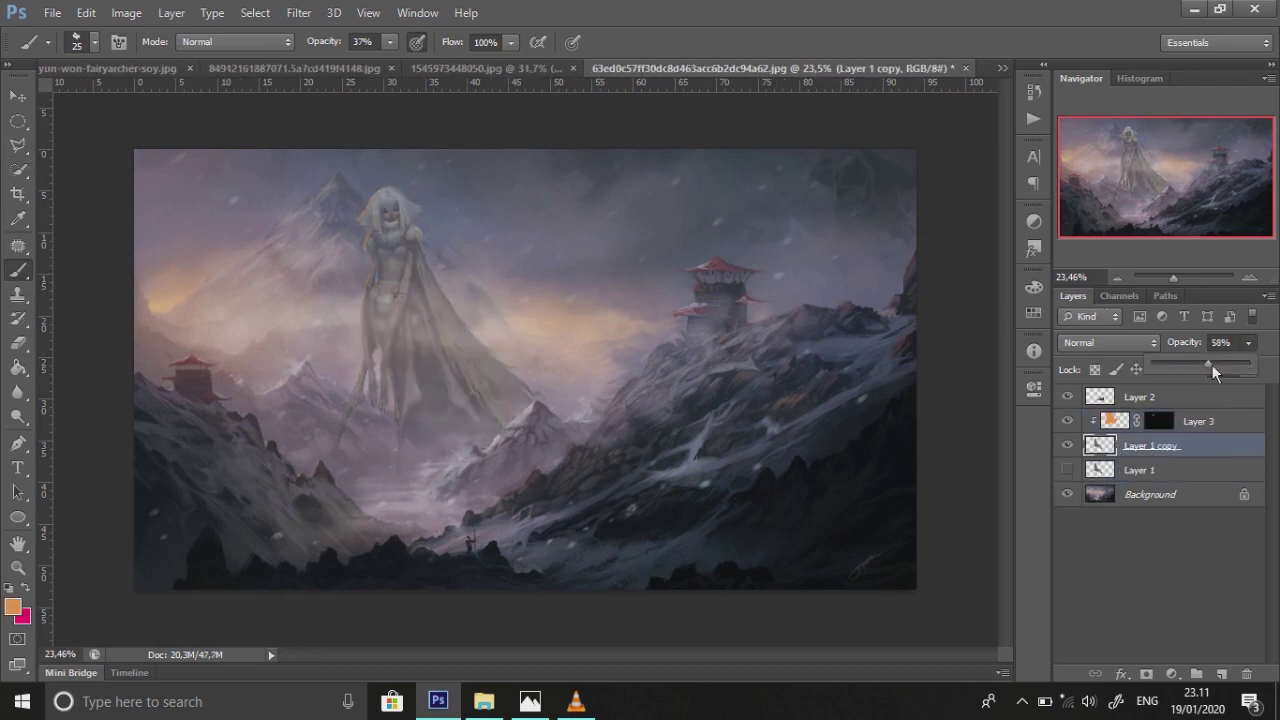
{"action": "left_click", "coordinate": [126, 12]}
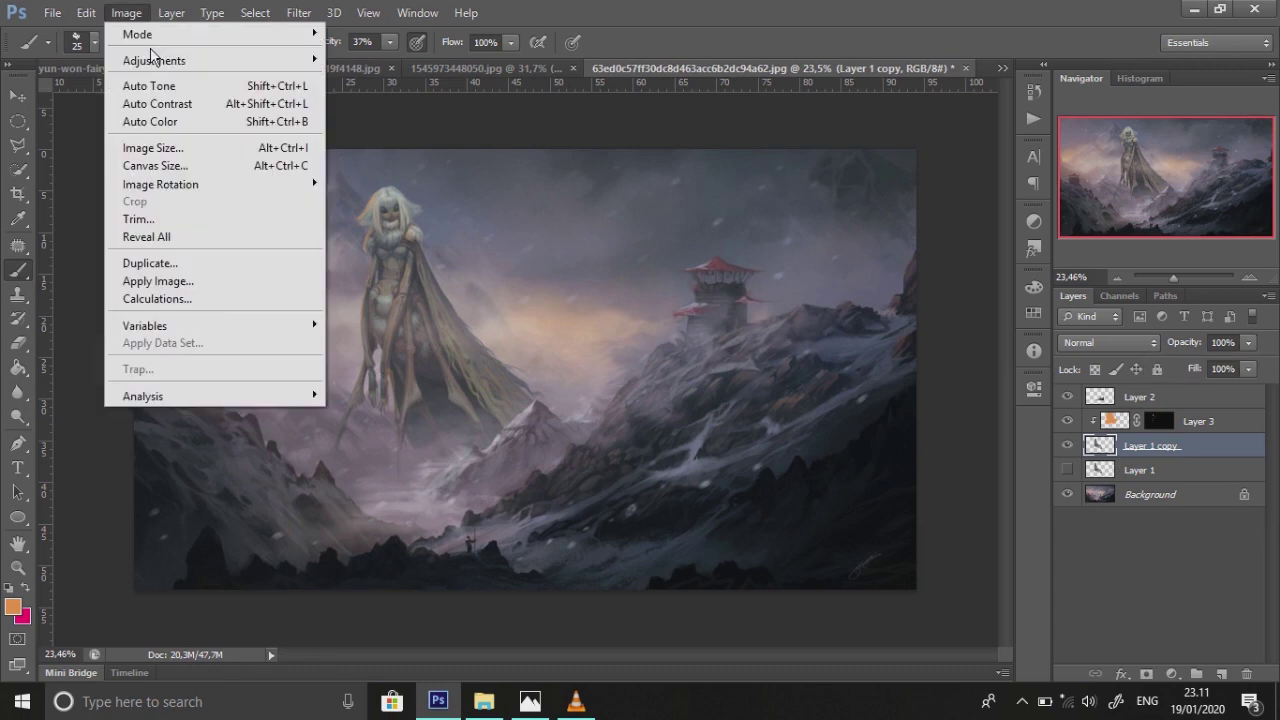
{"action": "left_click", "coordinate": [400, 171]}
{"action": "left_click_drag", "start_coordinate": [960, 481], "coordinate": [907, 484]}
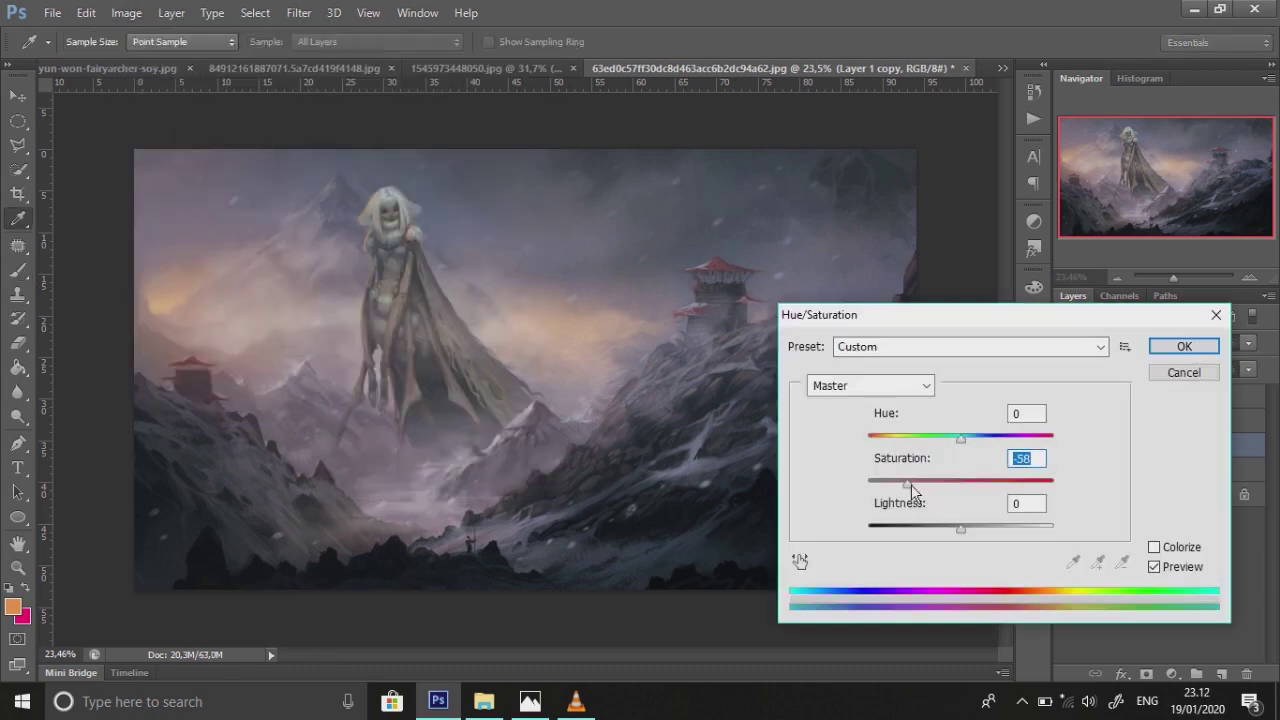
{"action": "left_click", "coordinate": [1184, 372]}
Shift the giant copy's Color Balance to +15 green and +6 blue
{"action": "left_click", "coordinate": [126, 12]}
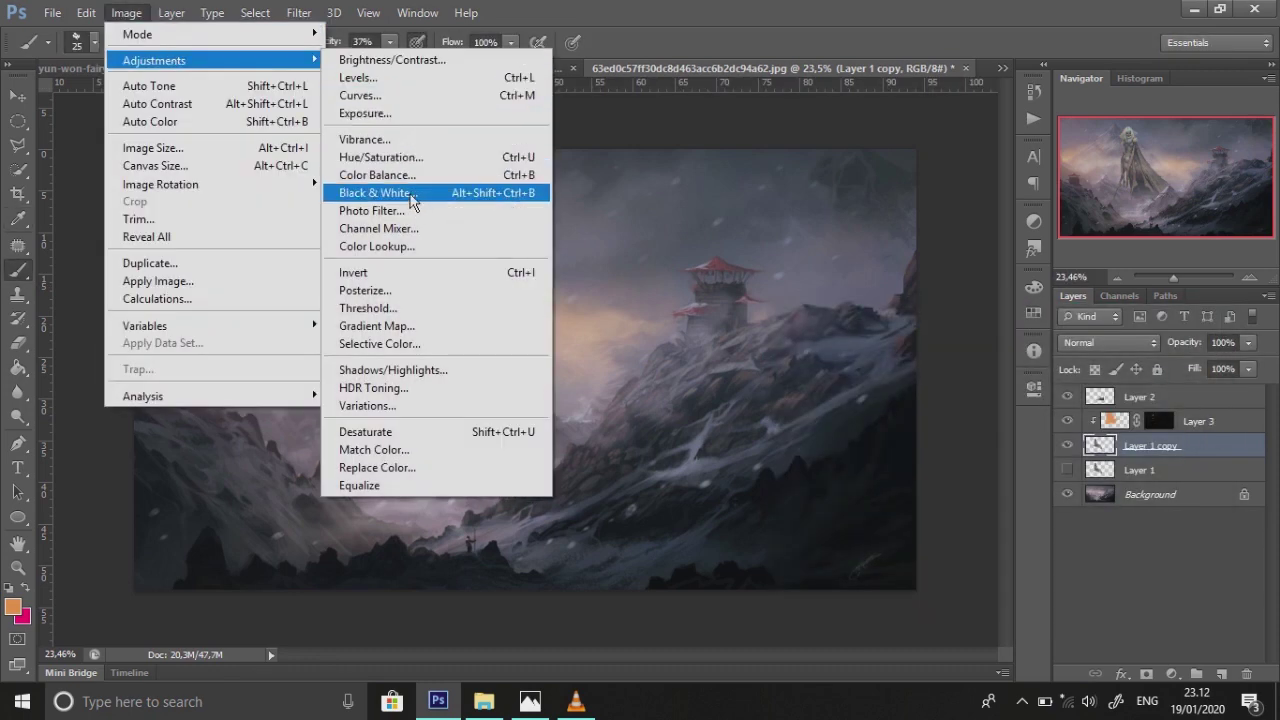
{"action": "left_click", "coordinate": [377, 175]}
{"action": "left_click_drag", "start_coordinate": [815, 292], "coordinate": [816, 262]}
{"action": "left_click", "coordinate": [1007, 201]}
{"action": "key", "text": "b"}
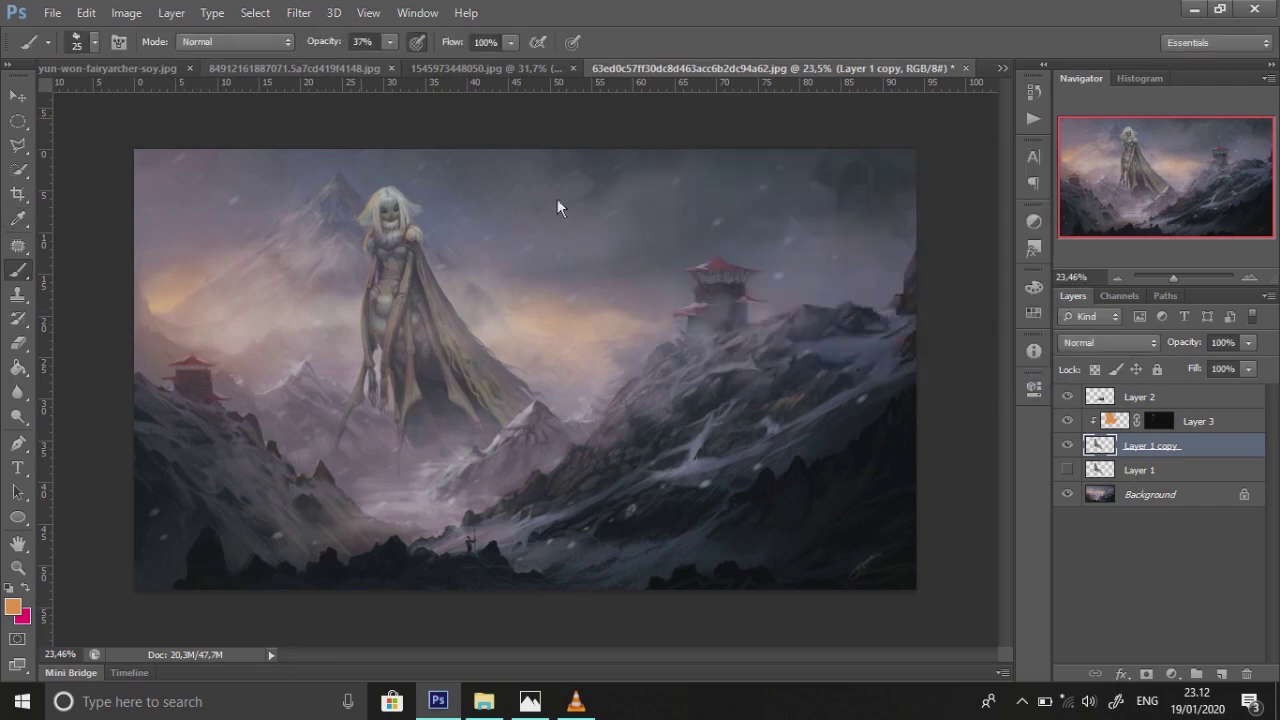
{"action": "left_click", "coordinate": [1171, 673]}
Add a Photo Filter adjustment layer, trying blue shades but keeping the orange filter
{"action": "left_click", "coordinate": [1090, 517]}
{"action": "left_click", "coordinate": [847, 415]}
{"action": "left_click", "coordinate": [1040, 383]}
{"action": "left_click", "coordinate": [968, 391]}
{"action": "left_click_drag", "start_coordinate": [968, 391], "coordinate": [957, 353]}
{"action": "mouse_move", "coordinate": [1040, 400]}
{"action": "left_mouse_down"}
{"action": "mouse_move", "coordinate": [1040, 478]}
{"action": "mouse_move", "coordinate": [1040, 356]}
{"action": "left_mouse_up"}
{"action": "left_click_drag", "start_coordinate": [974, 391], "coordinate": [957, 538]}
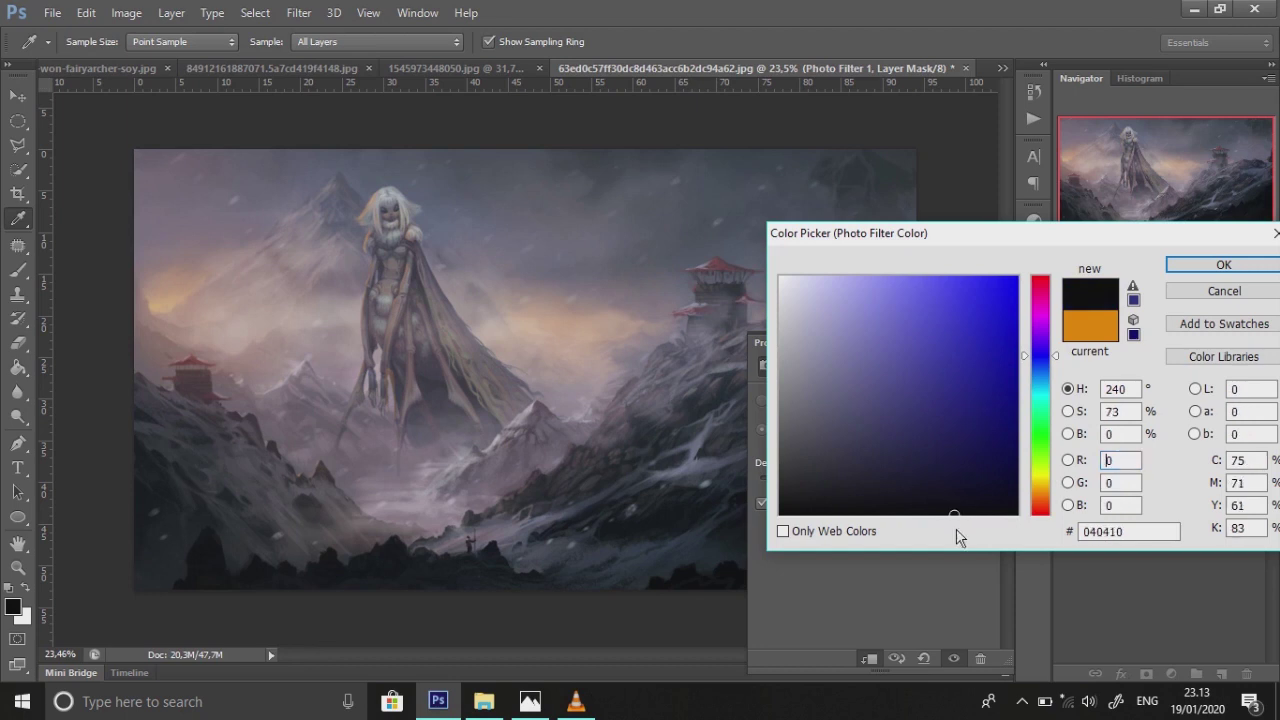
{"action": "left_click", "coordinate": [1224, 291]}
{"action": "left_click", "coordinate": [982, 346]}
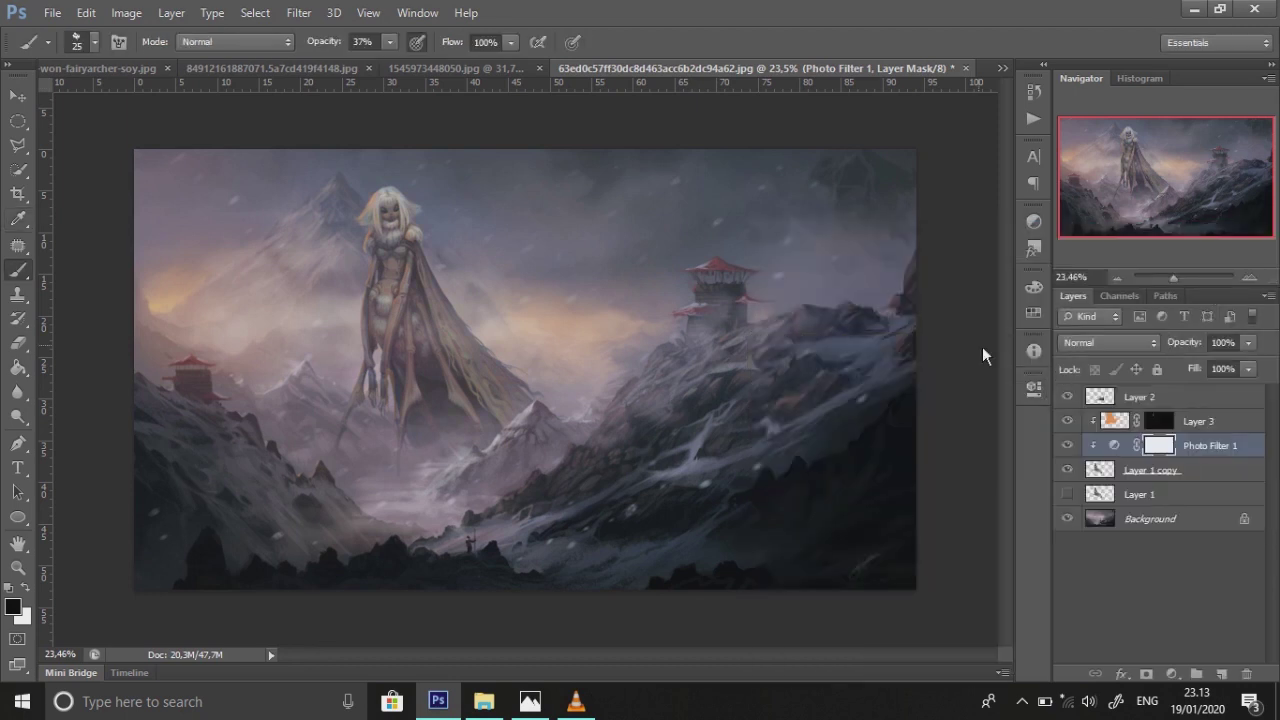
Paint the Photo Filter mask with a large full-opacity white brush and compare
{"action": "right_click", "coordinate": [326, 250]}
{"action": "key", "text": "Return"}
{"action": "key", "text": "0"}
{"action": "key", "text": "x"}
{"action": "left_click", "coordinate": [1069, 445]}
Add a Hue/Saturation adjustment layer with Saturation -26 and Hue -10
{"action": "left_click", "coordinate": [1172, 673]}
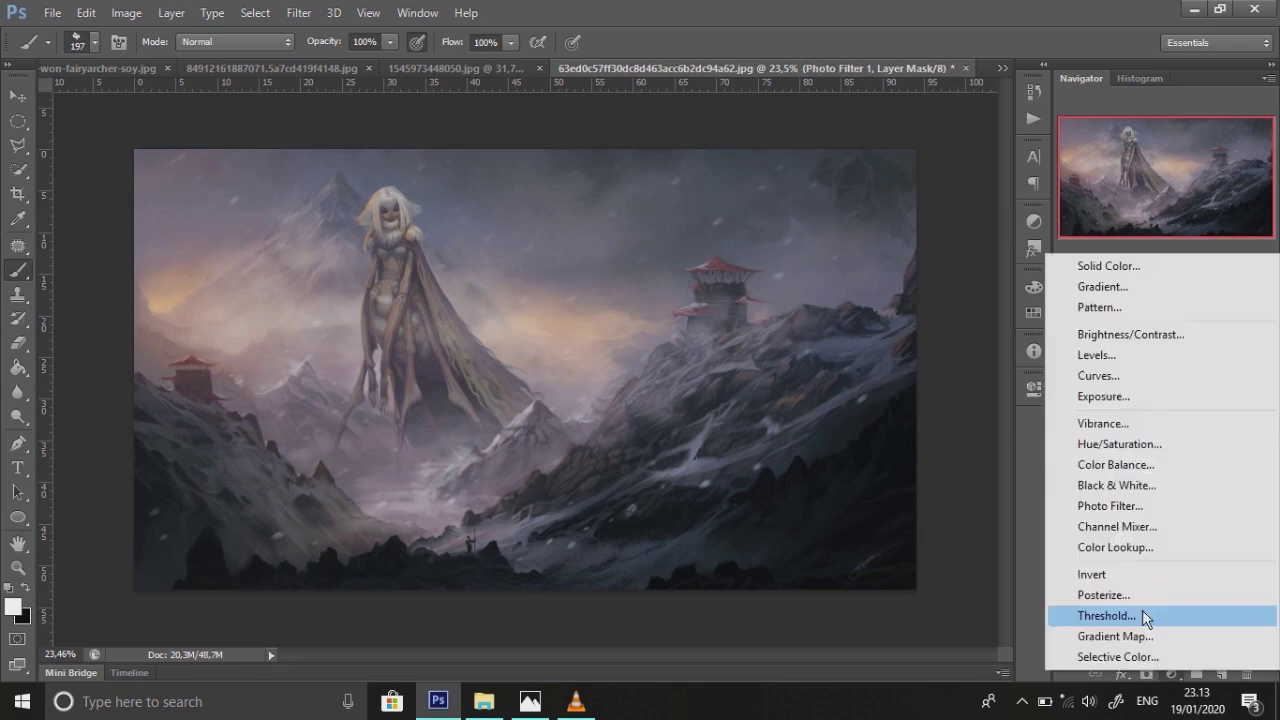
{"action": "left_click", "coordinate": [1130, 445]}
{"action": "left_click_drag", "start_coordinate": [873, 508], "coordinate": [848, 508]}
{"action": "mouse_move", "coordinate": [873, 467]}
{"action": "left_mouse_down"}
{"action": "mouse_move", "coordinate": [937, 464]}
{"action": "mouse_move", "coordinate": [847, 467]}
{"action": "mouse_move", "coordinate": [866, 468]}
{"action": "left_mouse_up"}
{"action": "left_click", "coordinate": [1069, 450]}
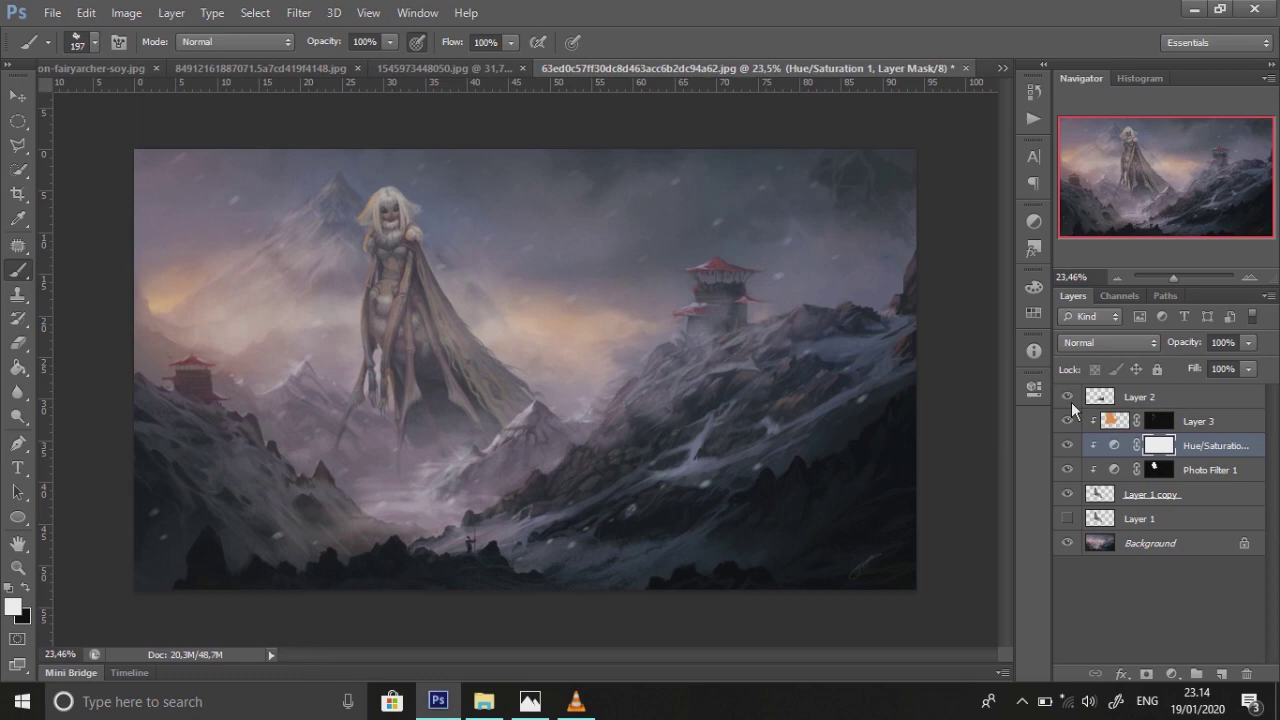
{"action": "left_click", "coordinate": [1112, 405]}
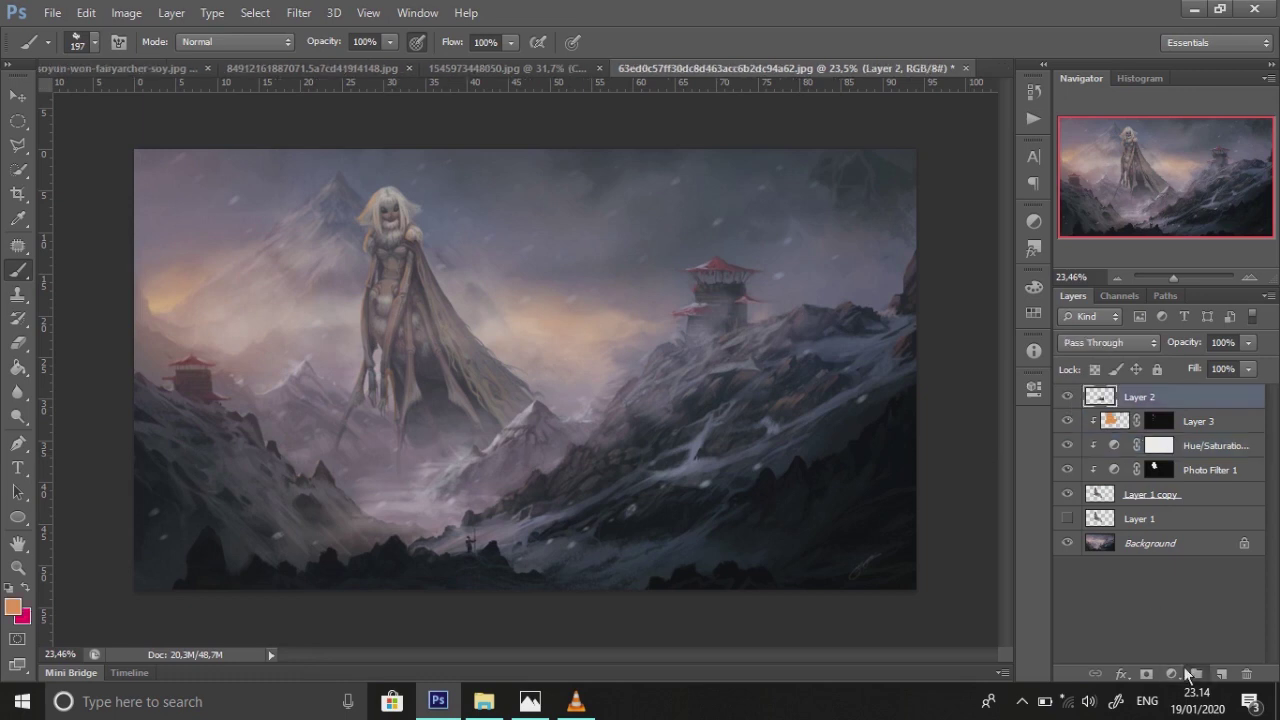
Group the giant's layers and name the group 'monster'
{"action": "left_click", "coordinate": [1110, 470], "text": "shift"}
{"action": "key", "text": "ctrl+g"}
{"action": "left_click", "coordinate": [1108, 491]}
{"action": "left_click", "coordinate": [1150, 516]}
{"action": "left_click", "coordinate": [1139, 540]}
{"action": "right_click", "coordinate": [1250, 467]}
{"action": "key", "text": "Escape"}
{"action": "double_click", "coordinate": [1140, 396]}
{"action": "type", "text": "monster"}
{"action": "key", "text": "Return"}
Bring the samurai into the composite, scaled to about 91.5% in the lower centre foreground
{"action": "left_click", "coordinate": [500, 68]}
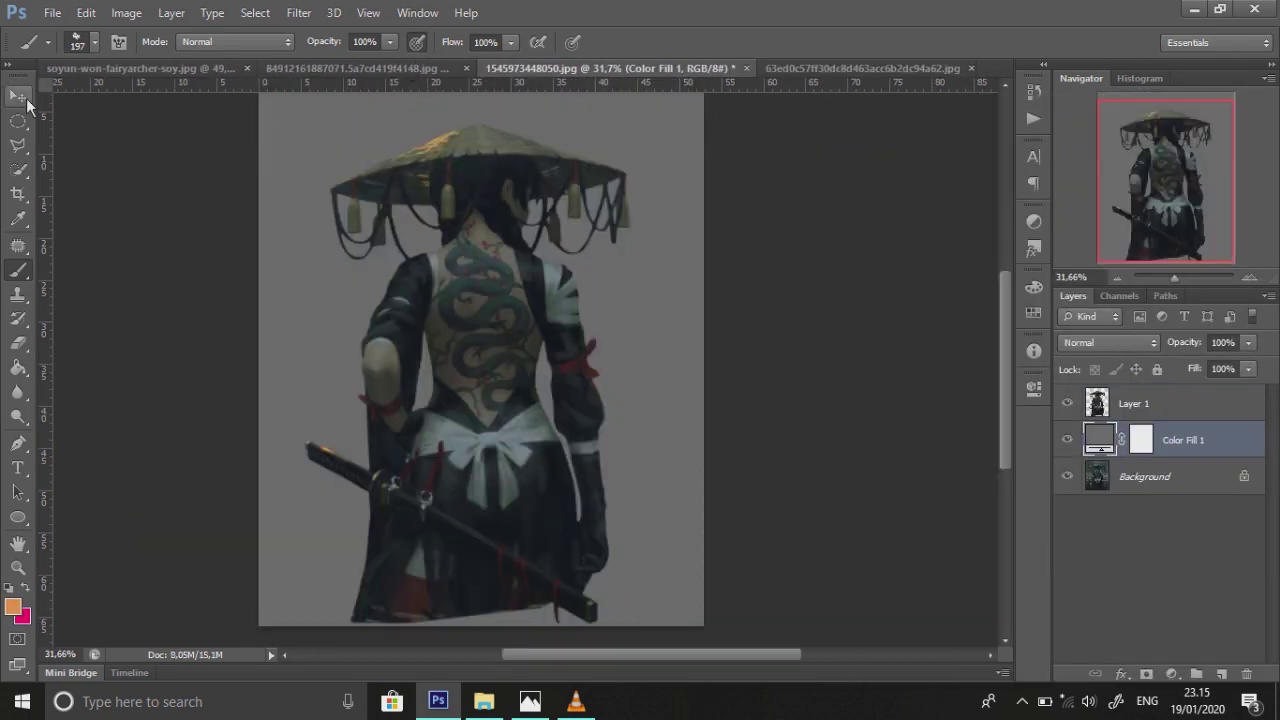
{"action": "key", "text": "v"}
{"action": "mouse_move", "coordinate": [632, 322]}
{"action": "left_mouse_down"}
{"action": "mouse_move", "coordinate": [526, 287]}
{"action": "mouse_move", "coordinate": [554, 377]}
{"action": "left_mouse_up"}
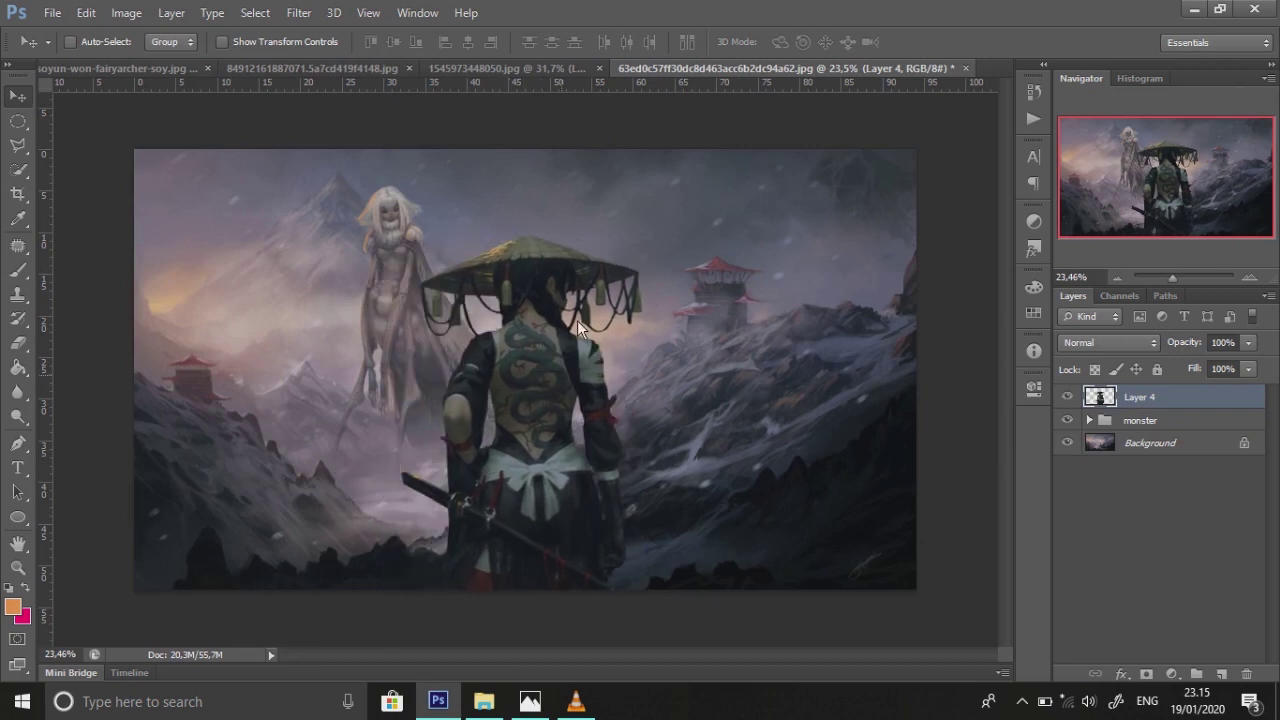
{"action": "key", "text": "ctrl+t"}
{"action": "left_click_drag", "start_coordinate": [640, 238], "coordinate": [650, 281]}
{"action": "left_click_drag", "start_coordinate": [543, 429], "coordinate": [549, 404]}
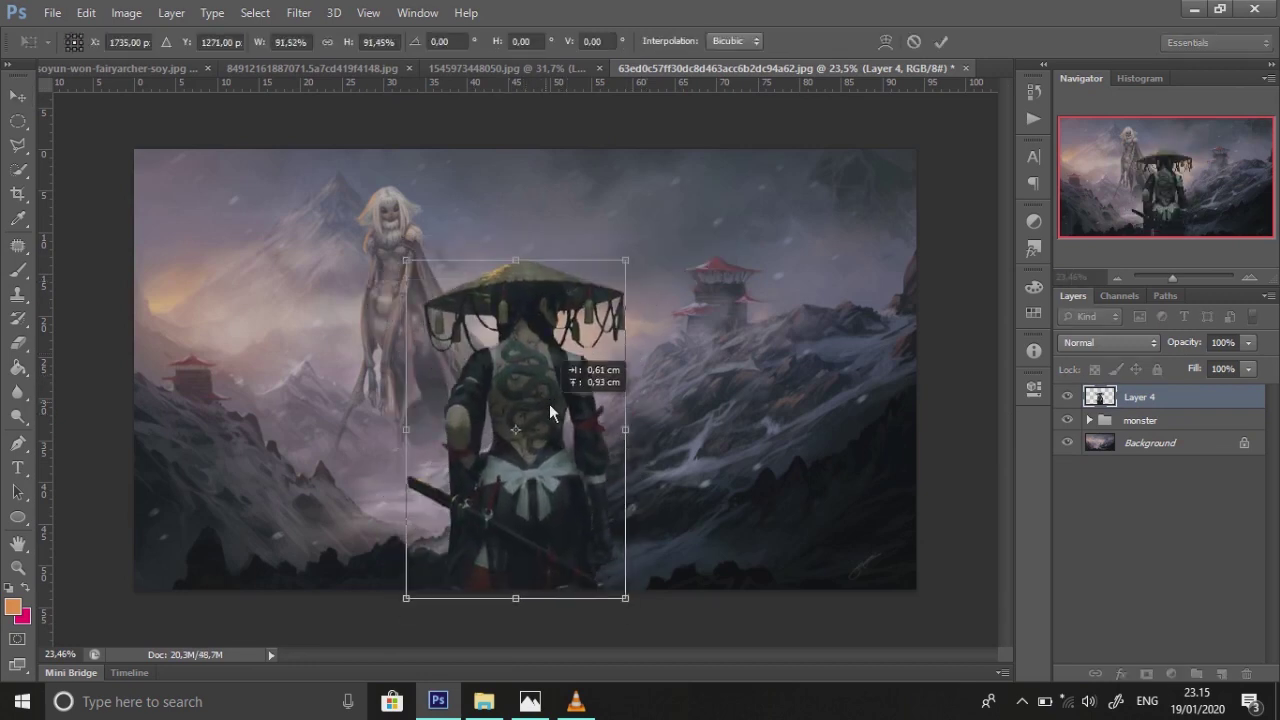
{"action": "key", "text": "Return"}
Tint the samurai with Color Balance at +15 blue
{"action": "left_click", "coordinate": [126, 12]}
{"action": "left_click", "coordinate": [400, 163]}
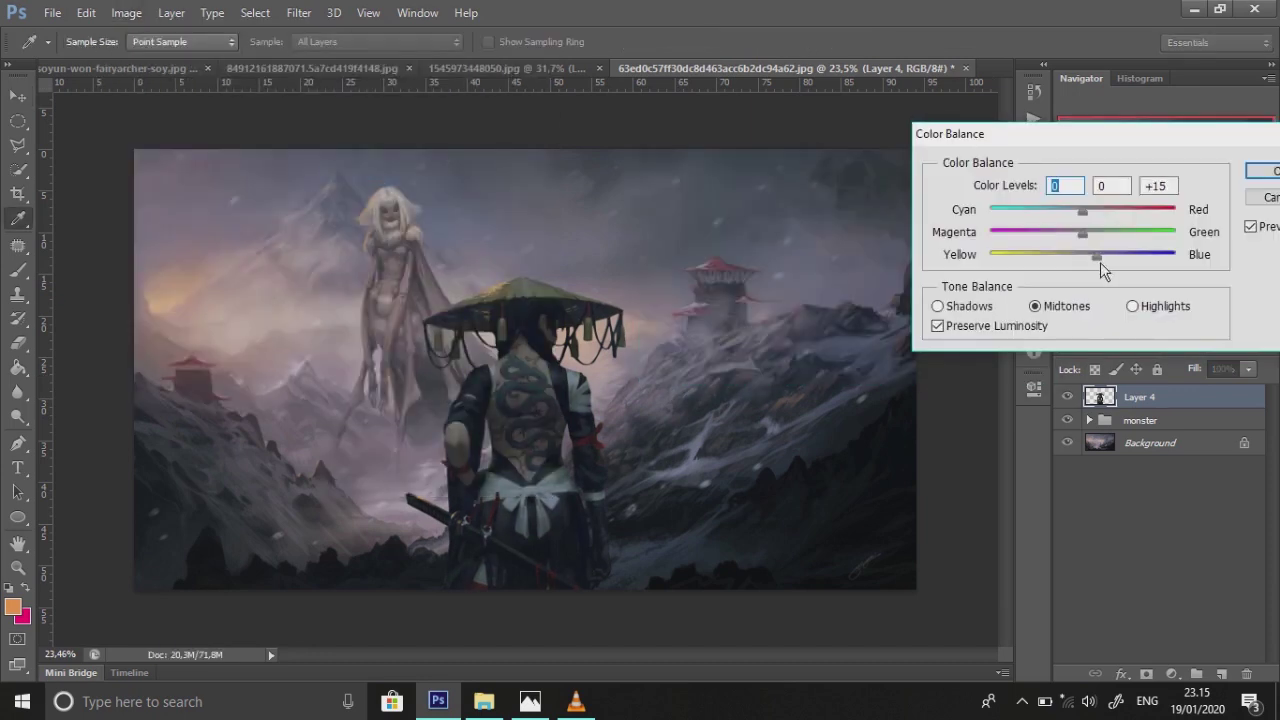
{"action": "left_click", "coordinate": [1262, 171]}
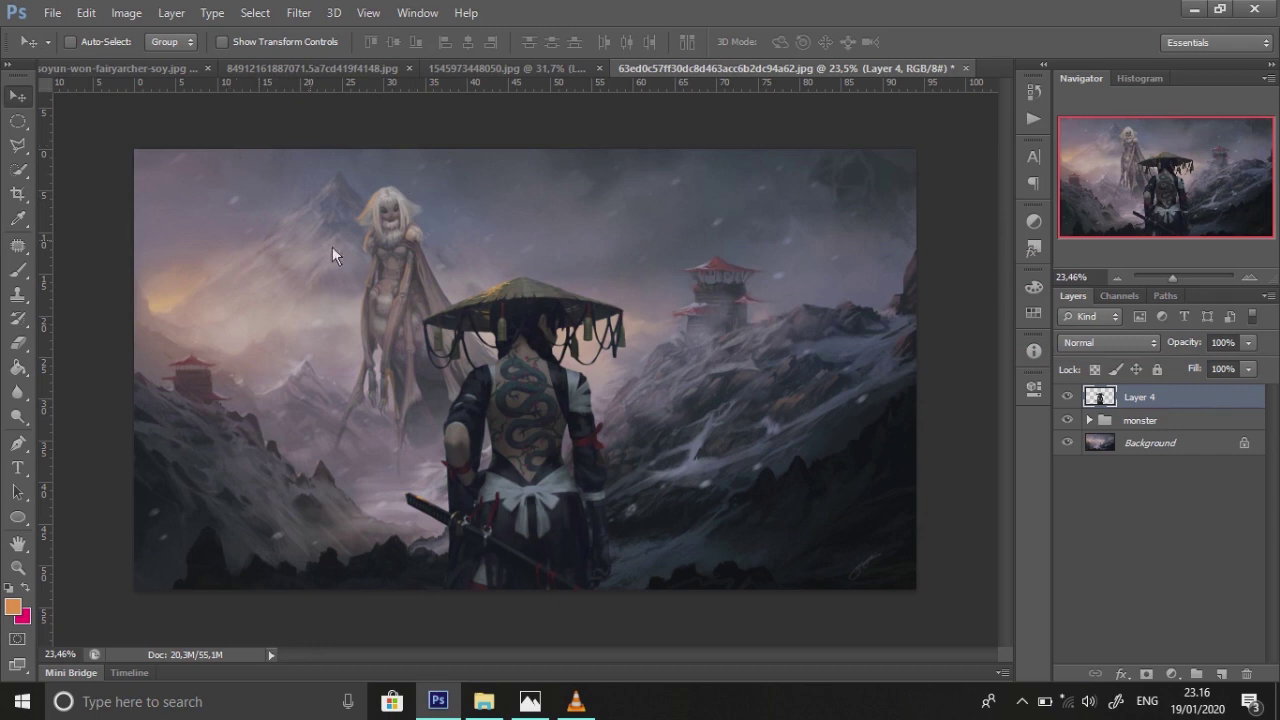
Brighten the samurai's midtones slightly with a Curves adjustment
{"action": "left_click", "coordinate": [126, 12]}
{"action": "left_click", "coordinate": [400, 97]}
{"action": "left_click_drag", "start_coordinate": [1032, 345], "coordinate": [1035, 334]}
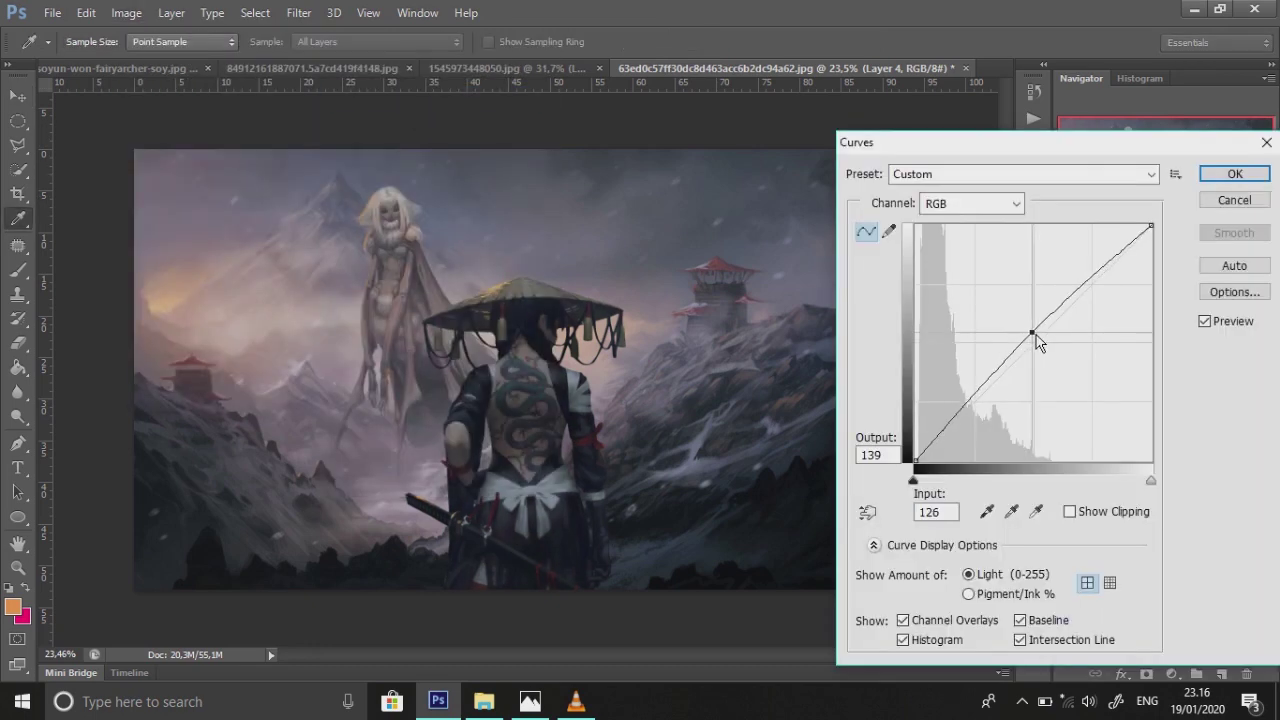
{"action": "left_click", "coordinate": [1235, 174]}
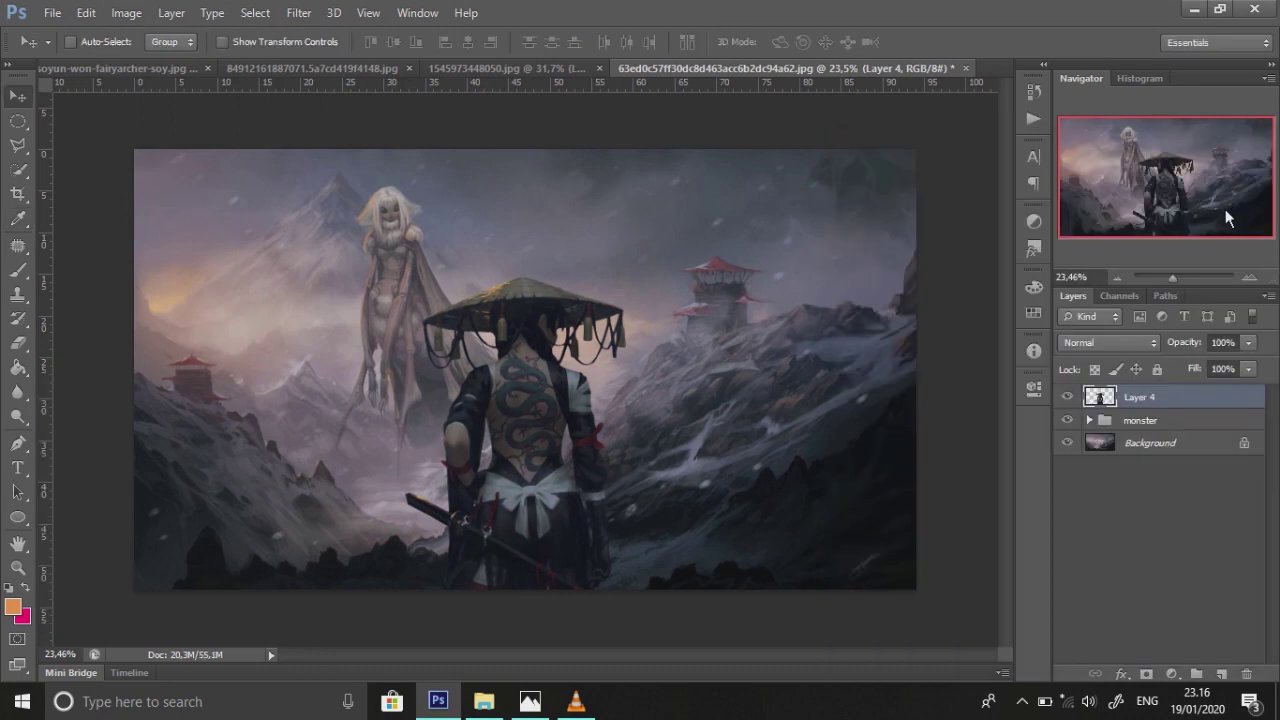
{"action": "left_click", "coordinate": [1070, 419]}
{"action": "left_click", "coordinate": [1100, 420]}
{"action": "left_click", "coordinate": [1130, 397]}
Try a Curves adjustment layer on an oval selection, then delete it
{"action": "key", "text": "m"}
{"action": "left_click_drag", "start_coordinate": [529, 469], "coordinate": [990, 640]}
{"action": "left_click", "coordinate": [1172, 673]}
{"action": "left_click", "coordinate": [1100, 383]}
{"action": "mouse_move", "coordinate": [899, 527]}
{"action": "left_mouse_down"}
{"action": "mouse_move", "coordinate": [883, 519]}
{"action": "mouse_move", "coordinate": [905, 524]}
{"action": "left_mouse_up"}
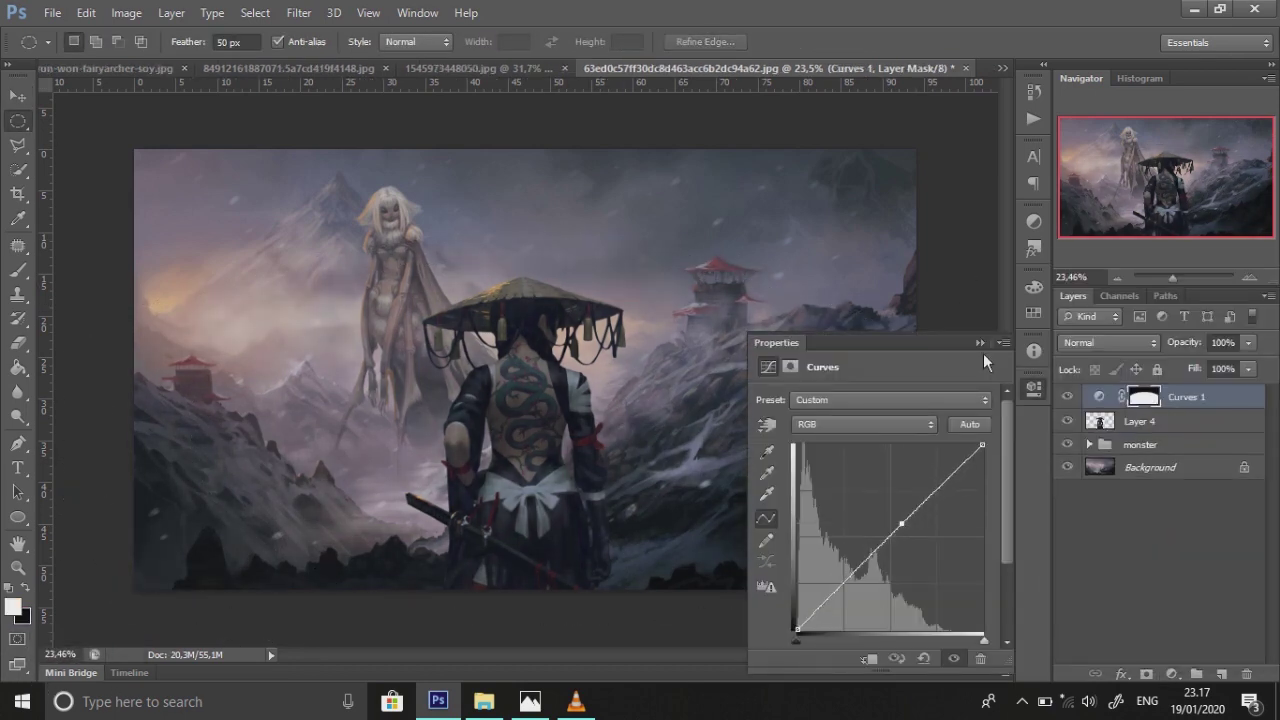
{"action": "left_click", "coordinate": [1246, 673]}
{"action": "left_click", "coordinate": [1066, 443]}
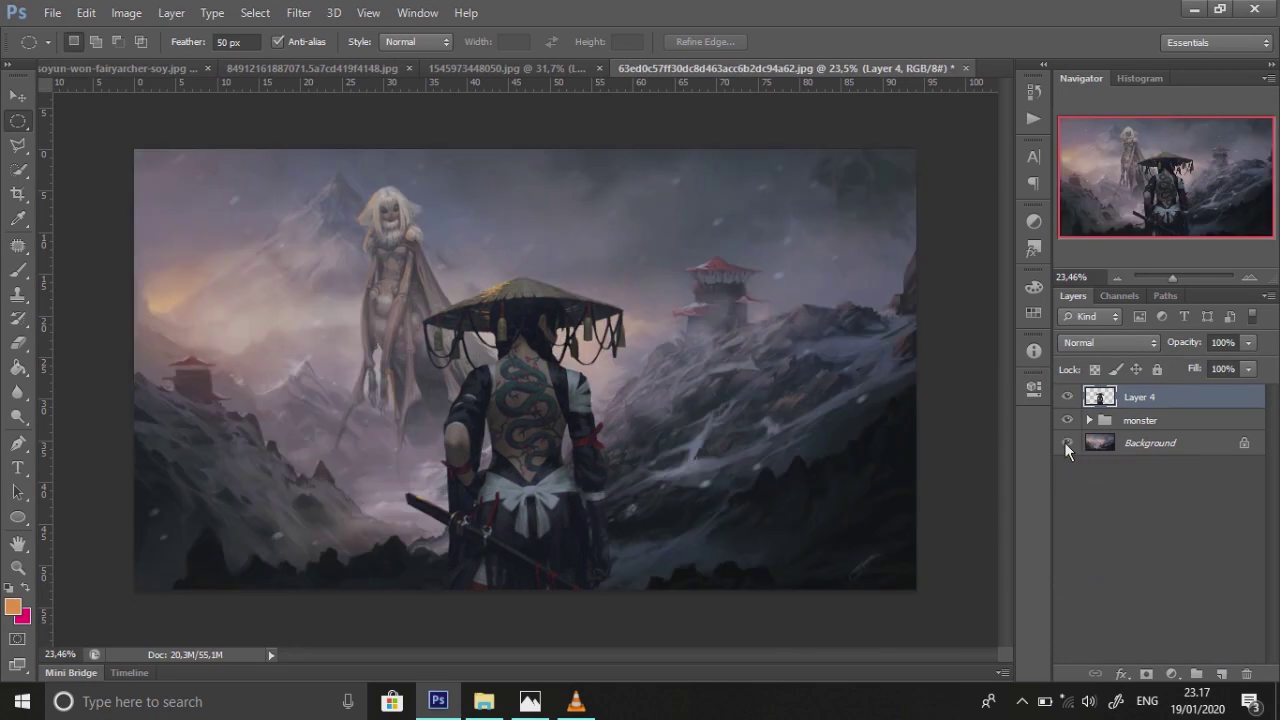
Darken the green channel midtone to about 0.86 in Levels
{"action": "left_click", "coordinate": [126, 12]}
{"action": "key", "text": "ctrl+l"}
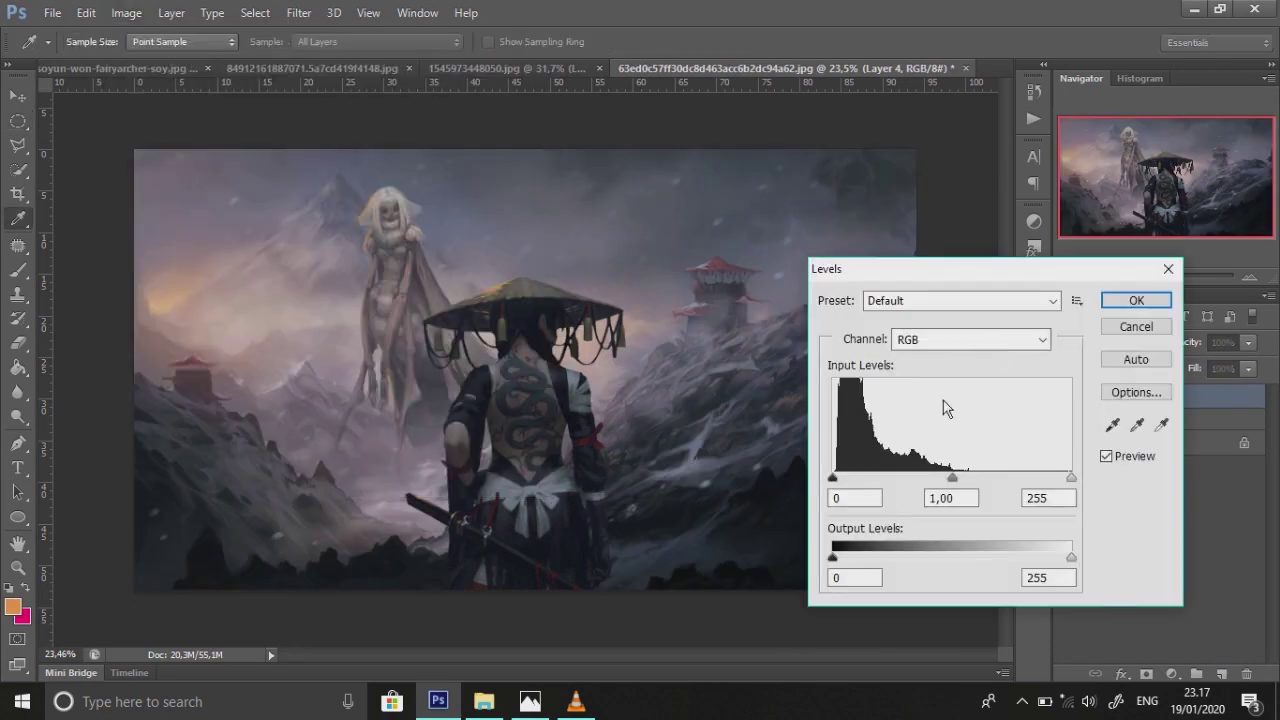
{"action": "key", "text": "alt+3"}
{"action": "left_click_drag", "start_coordinate": [951, 478], "coordinate": [963, 480]}
{"action": "key", "text": "alt+4"}
{"action": "left_click", "coordinate": [970, 339]}
{"action": "left_click", "coordinate": [937, 400]}
{"action": "left_click", "coordinate": [970, 339]}
{"action": "left_click", "coordinate": [940, 373]}
{"action": "left_click", "coordinate": [1155, 326]}
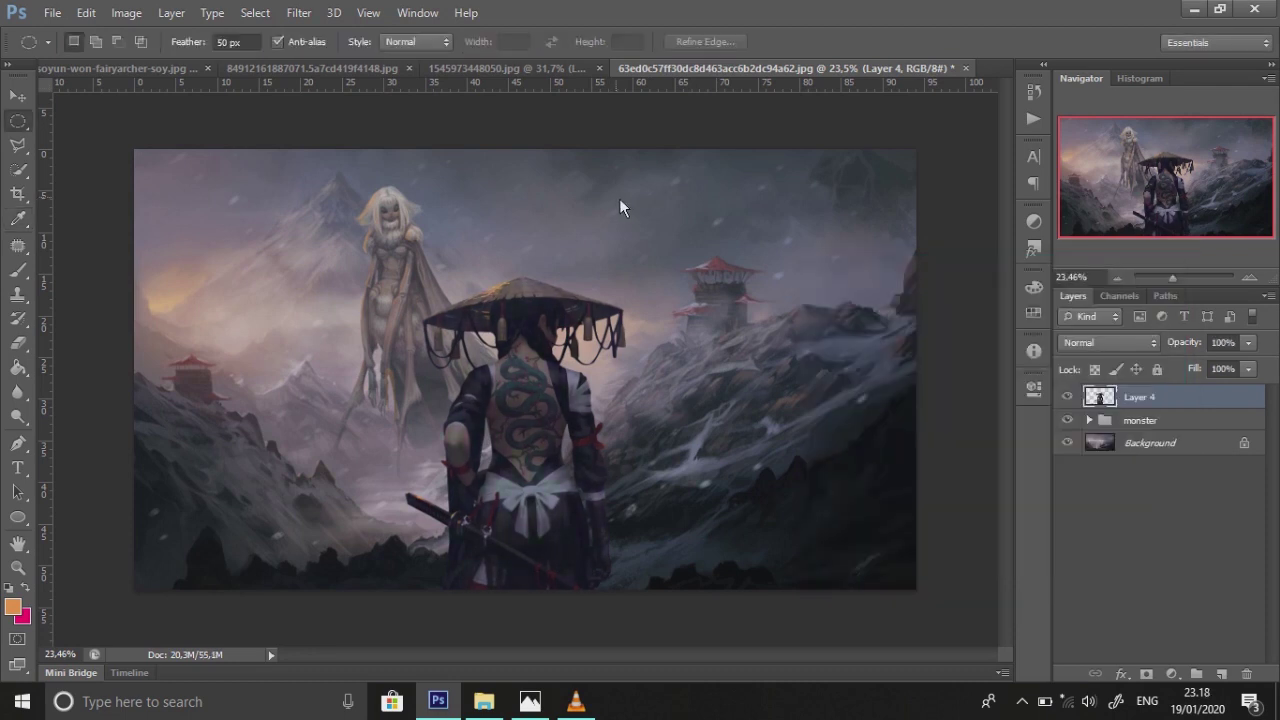
Nudge the samurai up and left, then stamp visible into Layer 5
{"action": "left_click", "coordinate": [17, 96]}
{"action": "left_click_drag", "start_coordinate": [535, 416], "coordinate": [530, 399]}
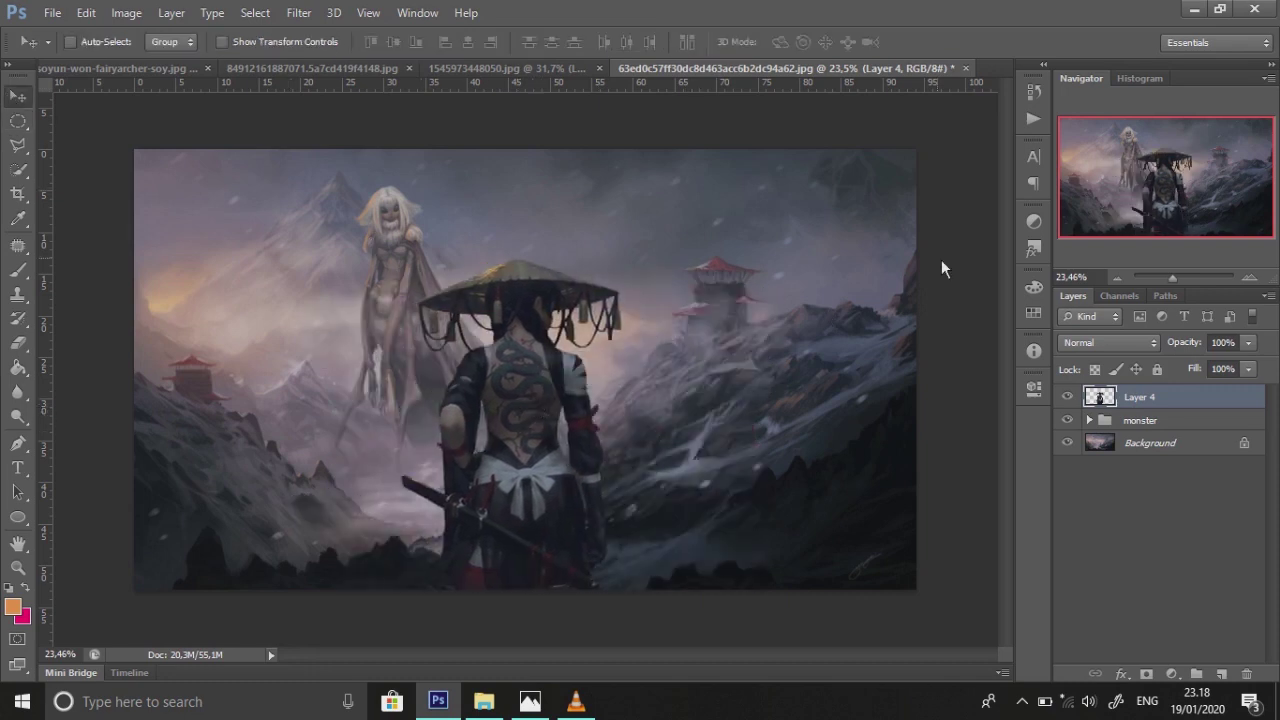
{"action": "key", "text": "ctrl+shift+alt+e"}
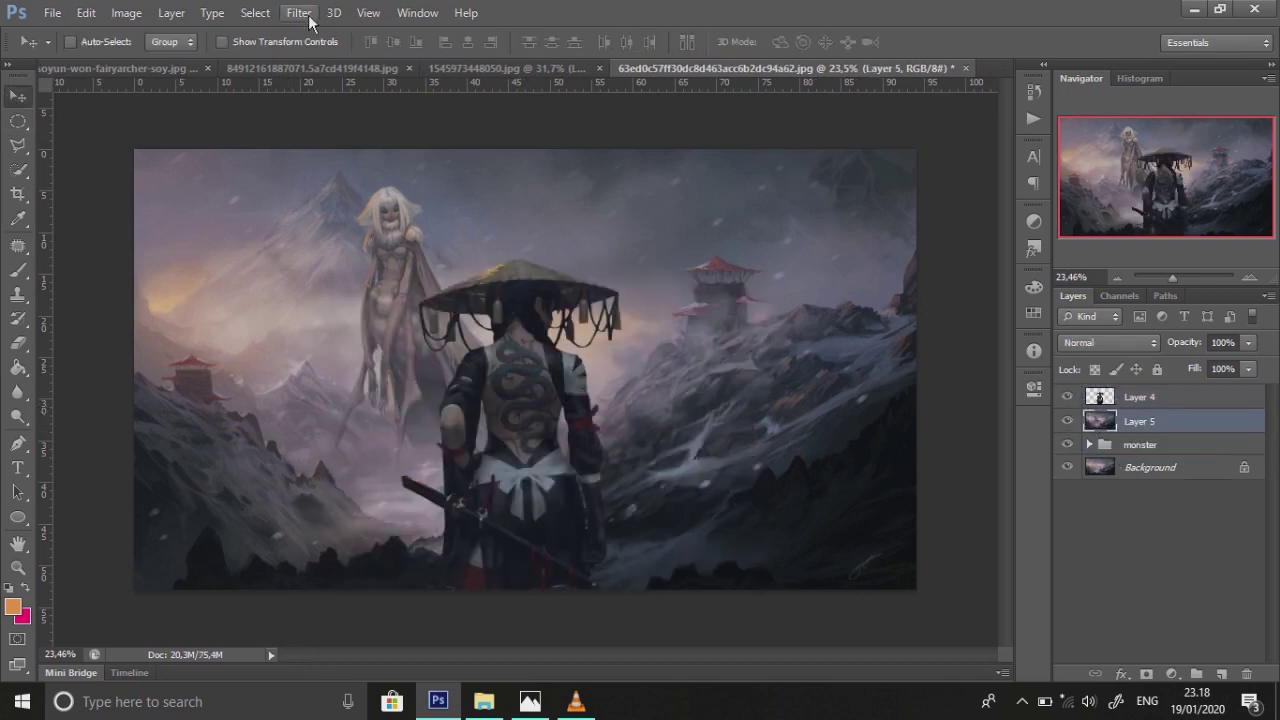
Apply a Tilt-Shift blur of about 6–7 px to Layer 5, focused on the samurai
{"action": "left_click", "coordinate": [299, 12]}
{"action": "left_click", "coordinate": [583, 201]}
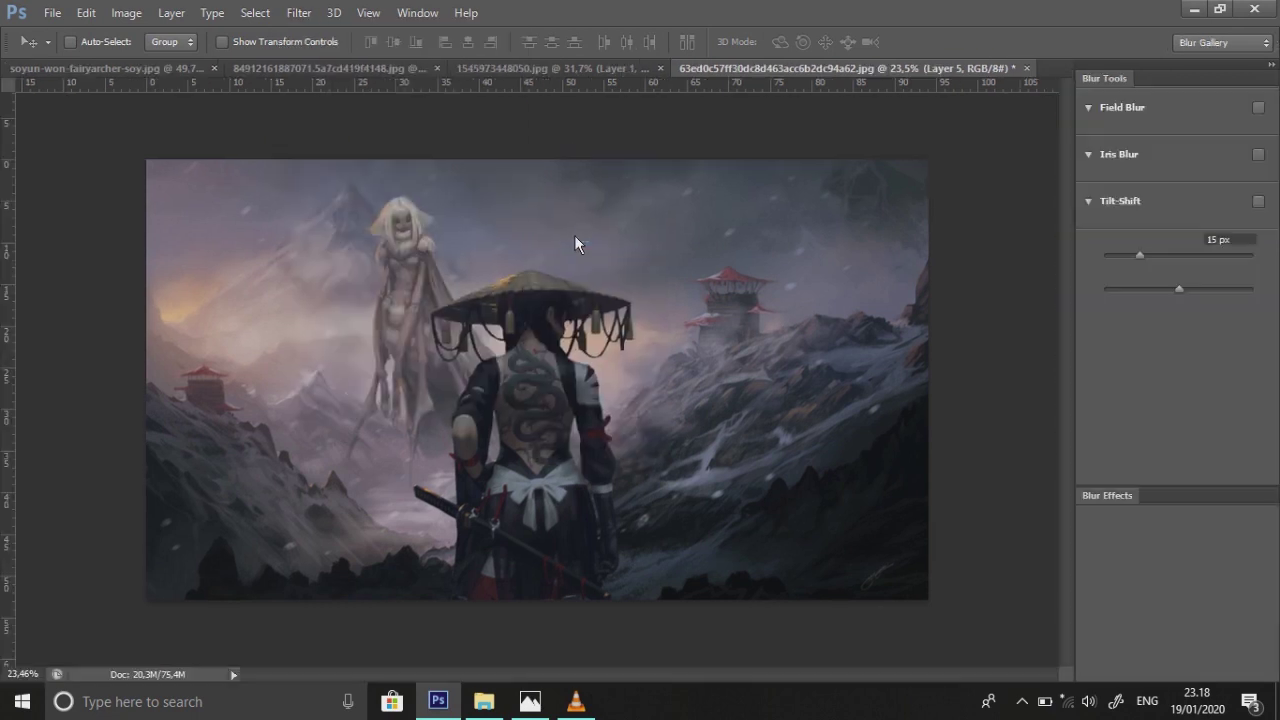
{"action": "mouse_move", "coordinate": [543, 380]}
{"action": "left_mouse_down"}
{"action": "mouse_move", "coordinate": [534, 563]}
{"action": "mouse_move", "coordinate": [537, 500]}
{"action": "mouse_move", "coordinate": [518, 485]}
{"action": "left_mouse_up"}
{"action": "left_click_drag", "start_coordinate": [1139, 256], "coordinate": [1124, 258]}
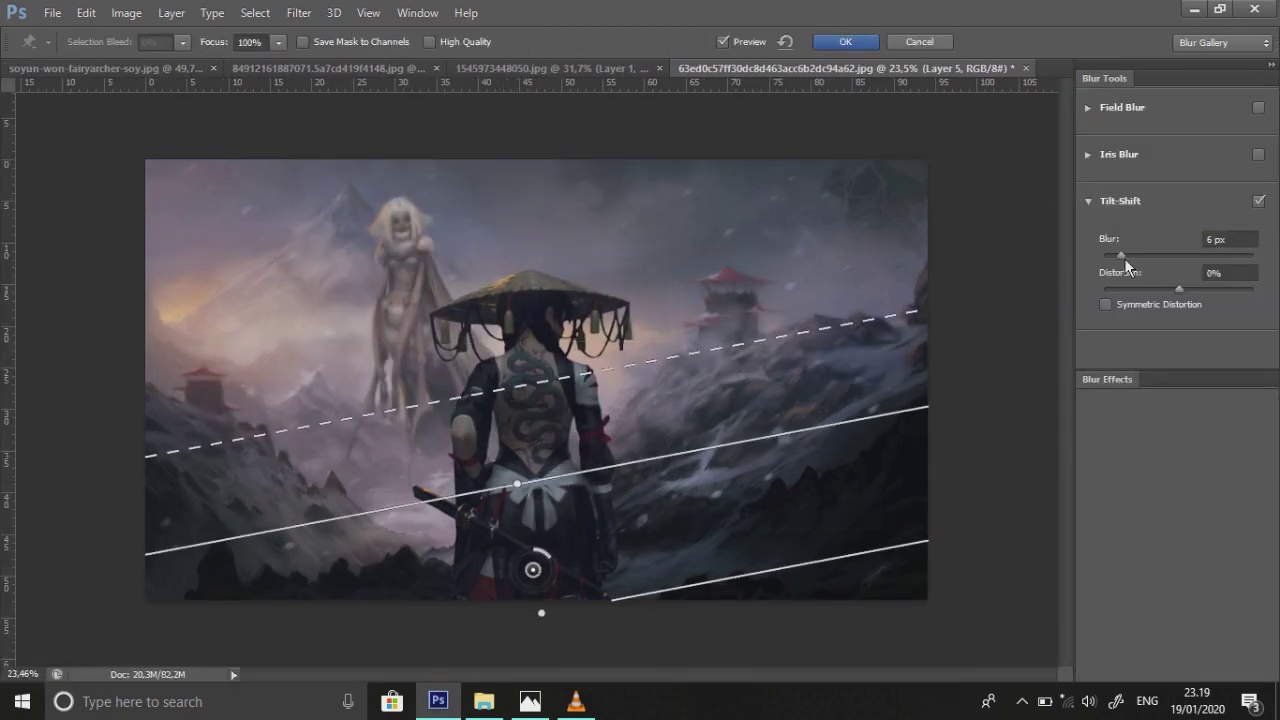
{"action": "left_click", "coordinate": [850, 44]}
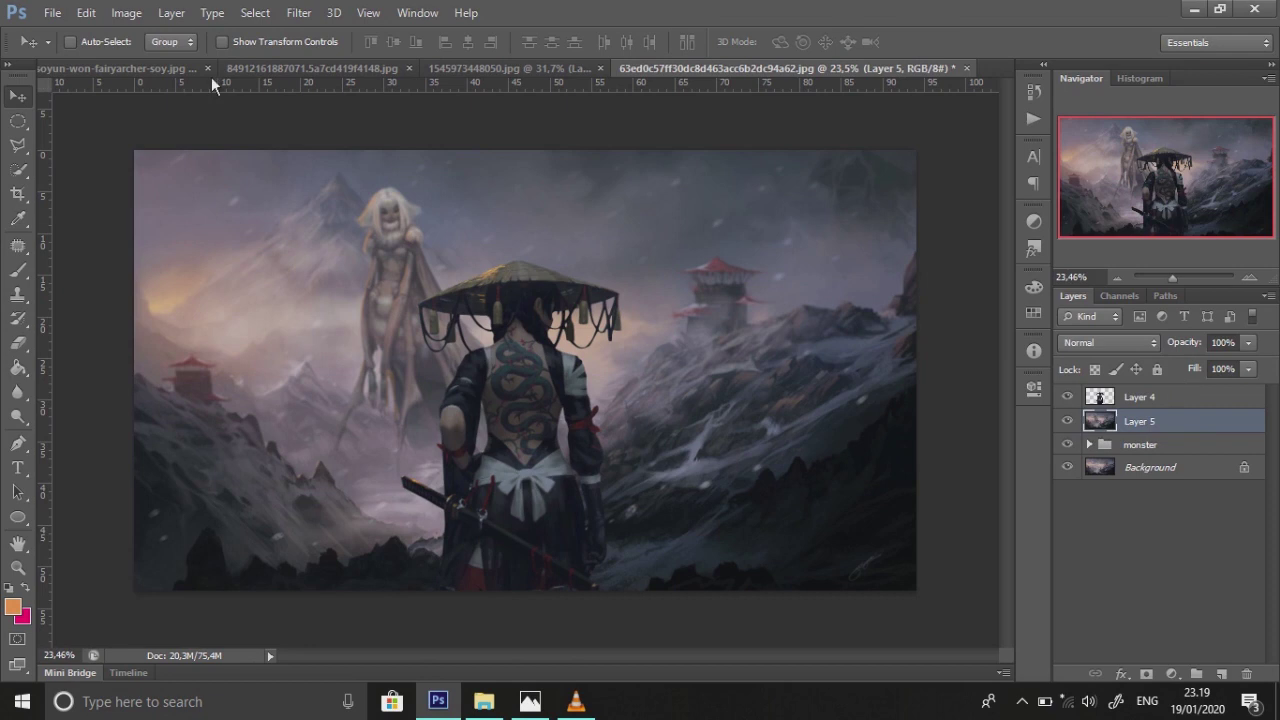
In the fairy document, fade out her left wing with a 180 px eraser
{"action": "left_click", "coordinate": [180, 68]}
{"action": "key", "text": "e"}
{"action": "right_click", "coordinate": [395, 320]}
{"action": "type", "text": "180"}
{"action": "key", "text": "Return"}
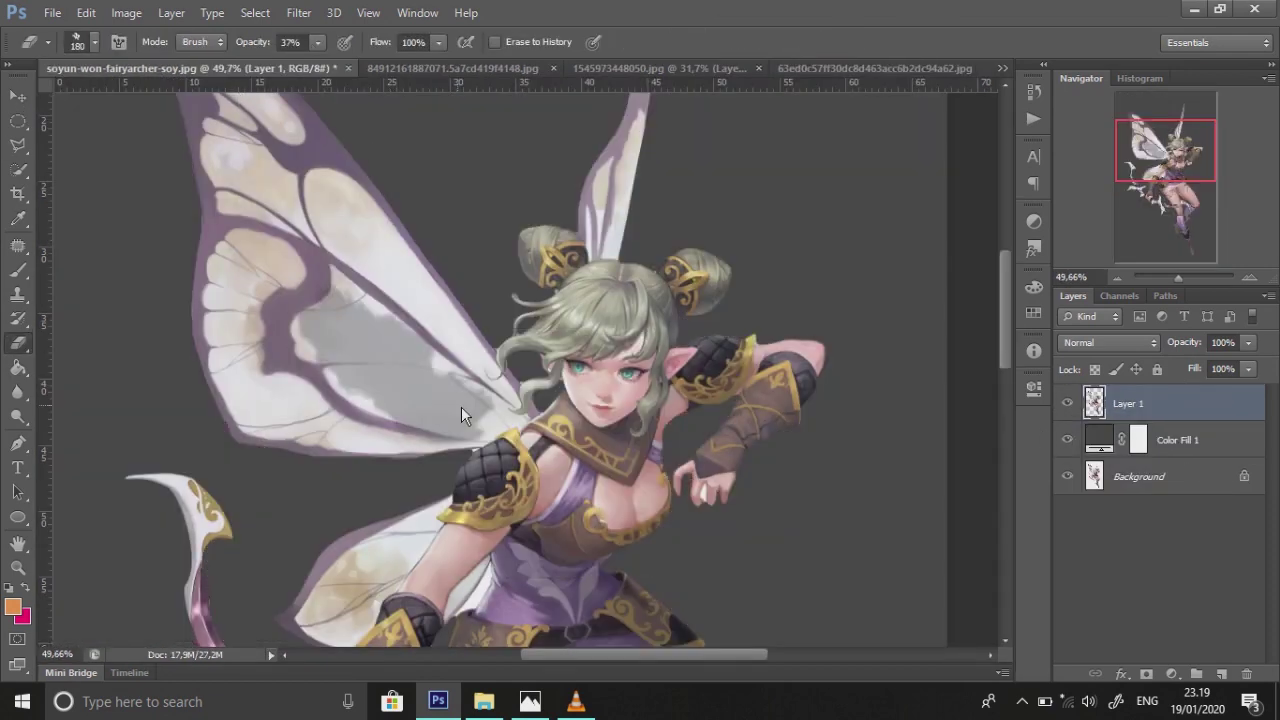
{"action": "right_click", "coordinate": [463, 405]}
{"action": "left_click", "coordinate": [599, 453]}
{"action": "mouse_move", "coordinate": [445, 400]}
{"action": "left_mouse_down"}
{"action": "mouse_move", "coordinate": [350, 370]}
{"action": "mouse_move", "coordinate": [299, 207]}
{"action": "mouse_move", "coordinate": [249, 323]}
{"action": "mouse_move", "coordinate": [351, 383]}
{"action": "mouse_move", "coordinate": [235, 133]}
{"action": "mouse_move", "coordinate": [330, 470]}
{"action": "left_mouse_up"}
Erase the fairy's upper right wing tip with a 69 px eraser
{"action": "scroll", "coordinate": [299, 207], "scroll_direction": "up", "scroll_amount": 1}
{"action": "right_click", "coordinate": [626, 226]}
{"action": "type", "text": "69"}
{"action": "key", "text": "Return"}
{"action": "left_click_drag", "start_coordinate": [626, 160], "coordinate": [596, 268]}
{"action": "scroll", "coordinate": [343, 474], "scroll_direction": "down", "scroll_amount": 3}
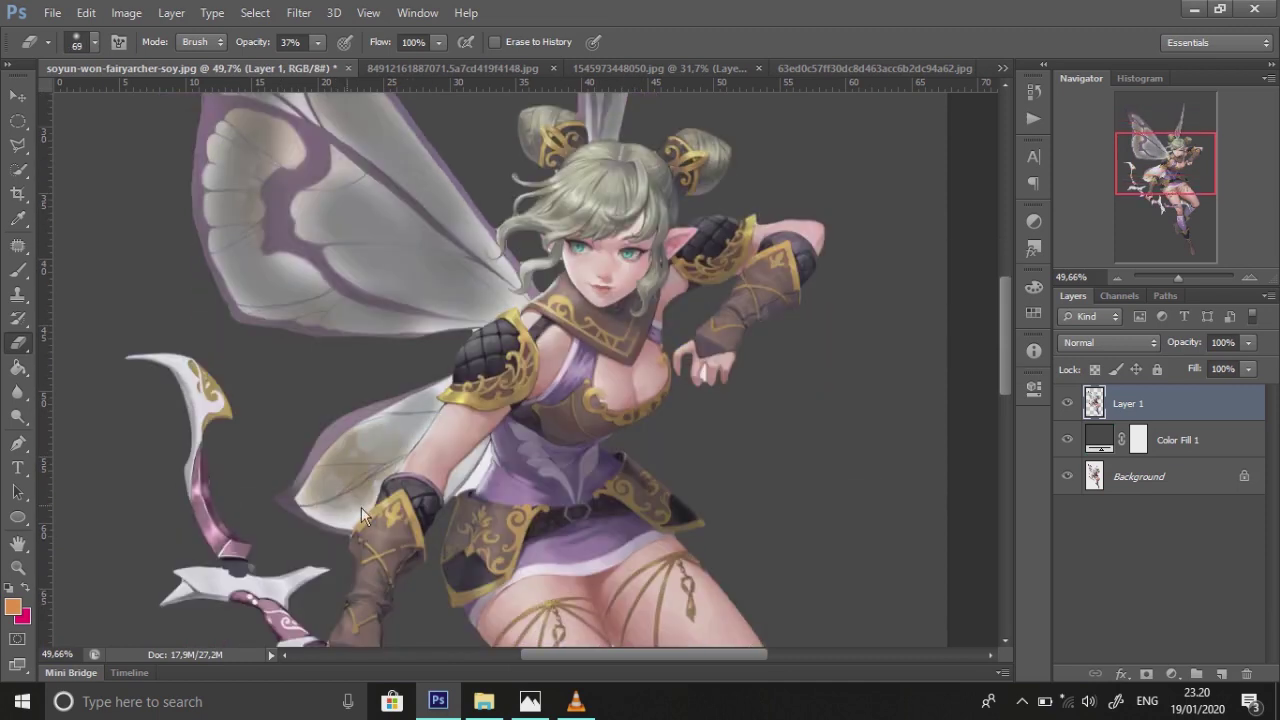
{"action": "scroll", "coordinate": [420, 490], "scroll_direction": "down", "scroll_amount": 1}
Move the fairy into the mountain scene as Layer 6, scaled to about 39%
{"action": "left_click", "coordinate": [19, 146]}
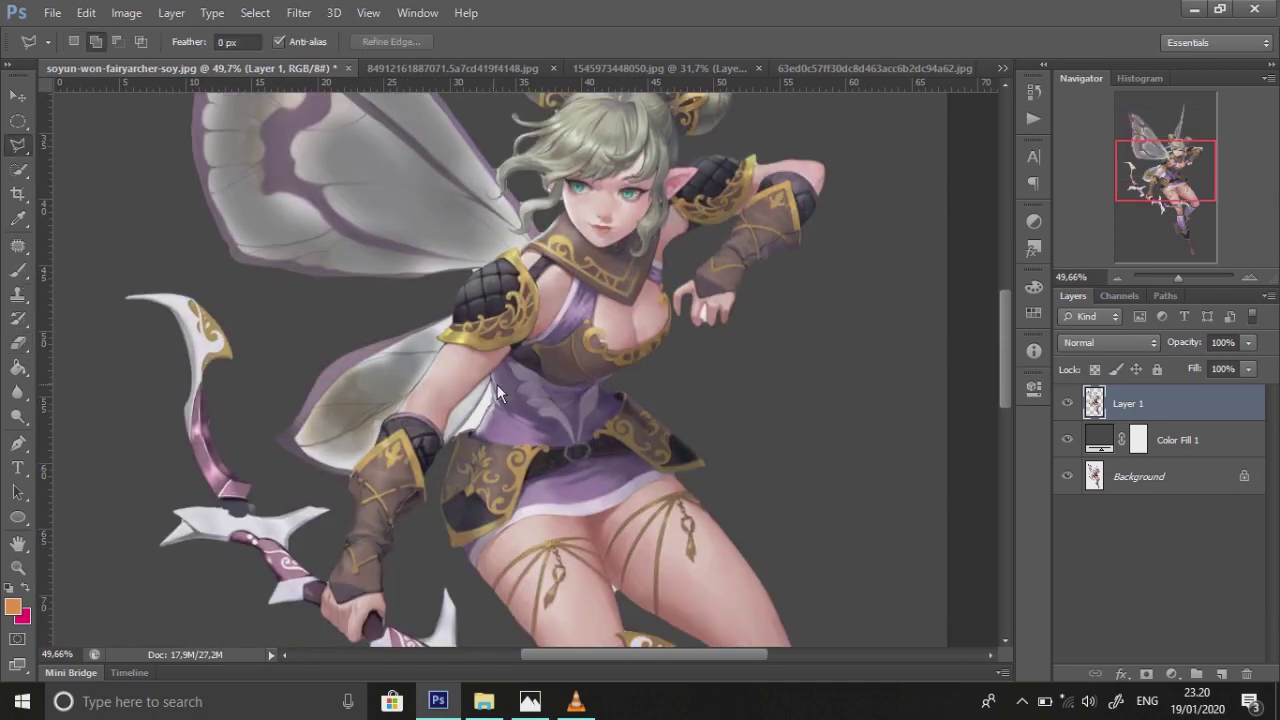
{"action": "key", "text": "e"}
{"action": "key", "text": "l"}
{"action": "key", "text": "v"}
{"action": "left_click_drag", "start_coordinate": [480, 350], "coordinate": [703, 366]}
{"action": "key", "text": "ctrl+t"}
{"action": "mouse_move", "coordinate": [782, 100]}
{"action": "left_mouse_down"}
{"action": "mouse_move", "coordinate": [695, 290]}
{"action": "mouse_move", "coordinate": [647, 337]}
{"action": "left_mouse_up"}
{"action": "key", "text": "Return"}
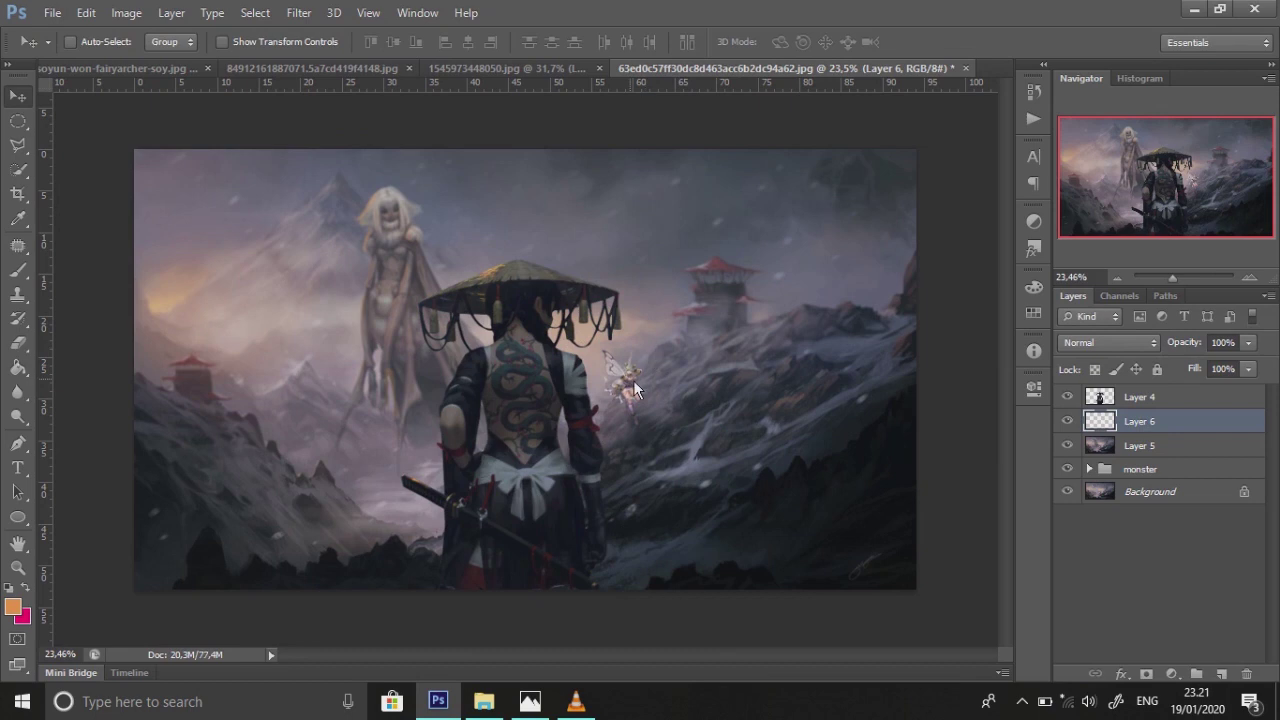
Darken the fairy with an Exposure adjustment of -2.38
{"action": "left_click", "coordinate": [126, 12]}
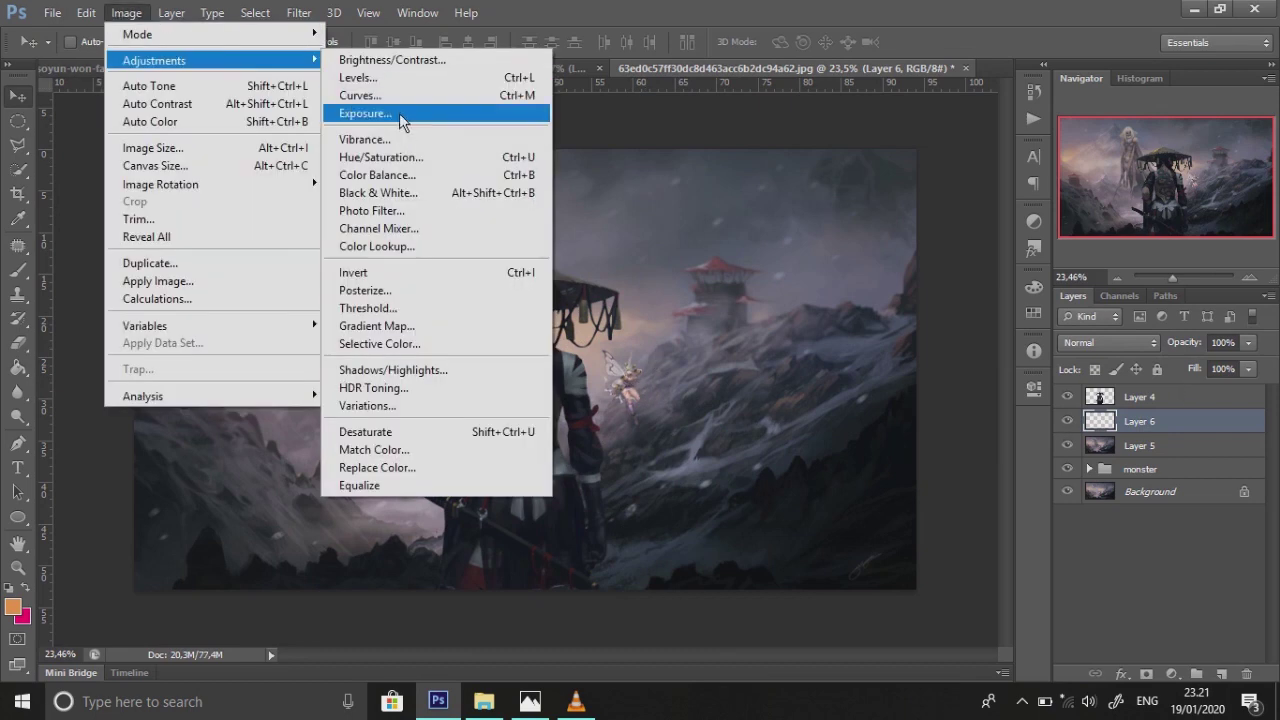
{"action": "left_click", "coordinate": [420, 138]}
{"action": "mouse_move", "coordinate": [981, 388]}
{"action": "left_mouse_down"}
{"action": "mouse_move", "coordinate": [940, 348]}
{"action": "mouse_move", "coordinate": [982, 388]}
{"action": "mouse_move", "coordinate": [986, 430]}
{"action": "left_mouse_up"}
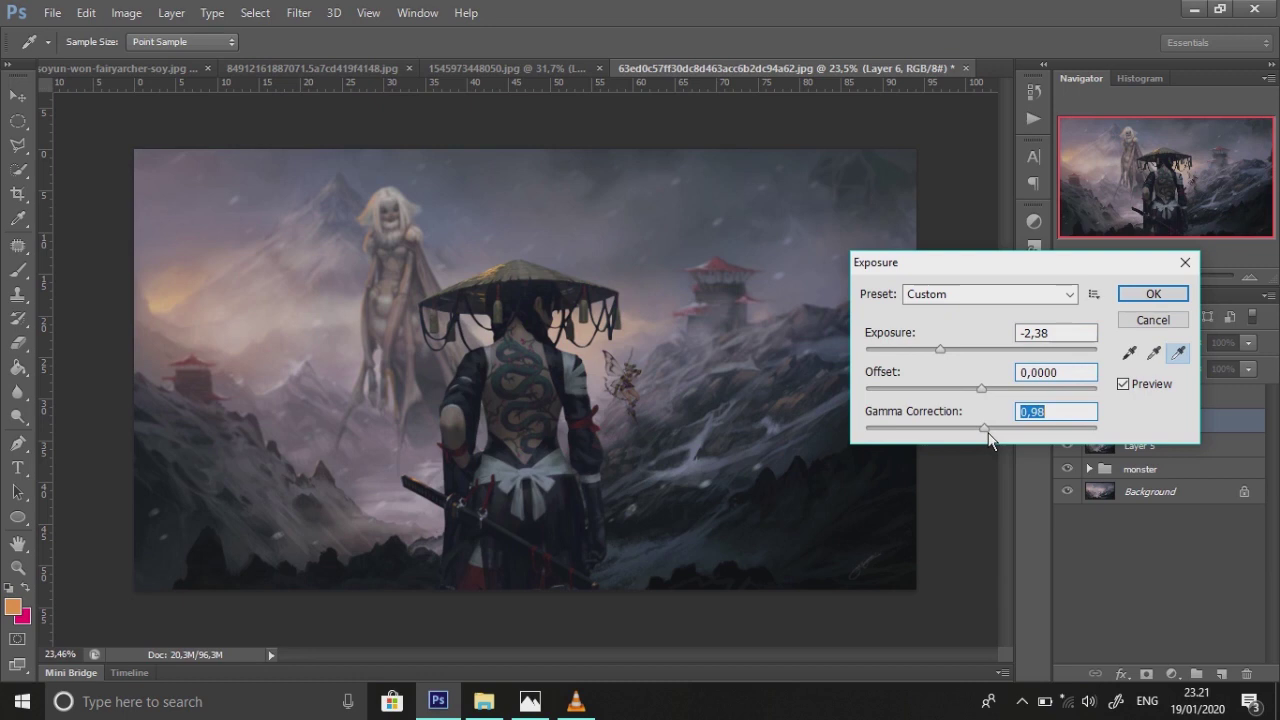
{"action": "left_click", "coordinate": [1152, 320]}
Select the fairy with the Magic Wand and run the GWLOW glow action on her
{"action": "key", "text": "w"}
{"action": "left_click", "coordinate": [676, 288]}
{"action": "key", "text": "ctrl+shift+i"}
{"action": "left_click", "coordinate": [1034, 118]}
{"action": "left_click", "coordinate": [897, 388]}
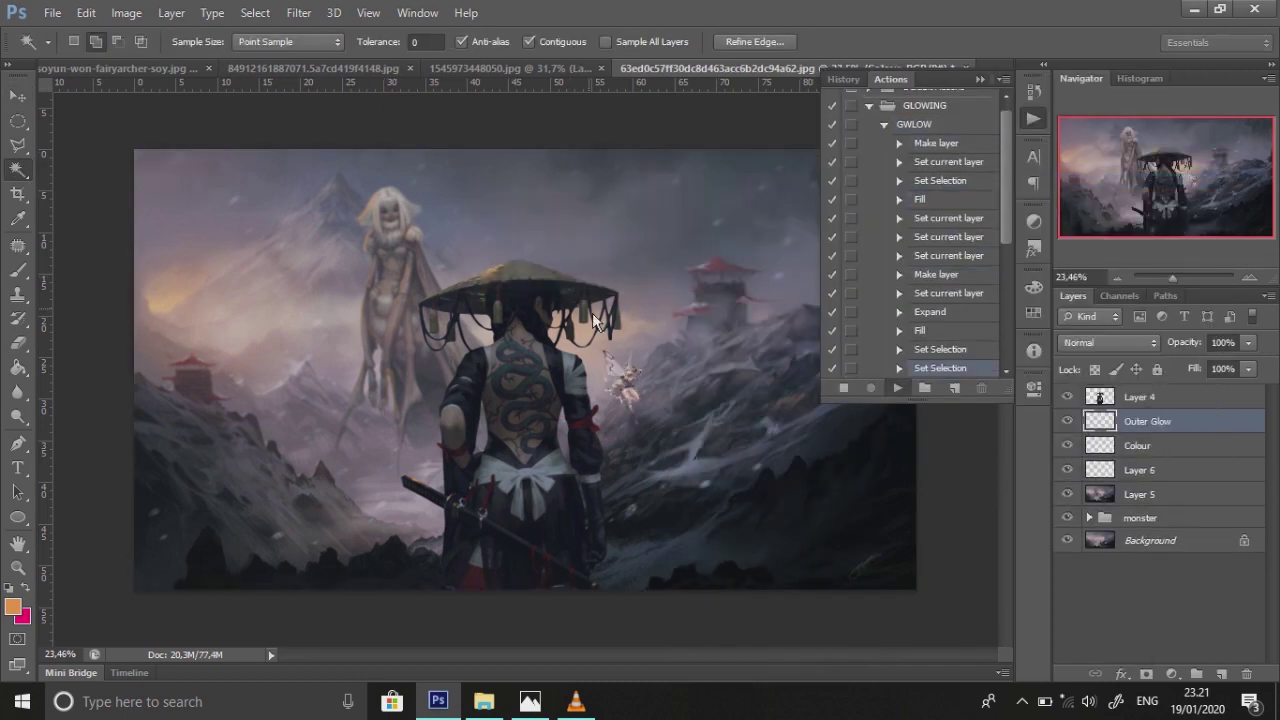
{"action": "left_click", "coordinate": [981, 79]}
{"action": "left_click", "coordinate": [1068, 420]}
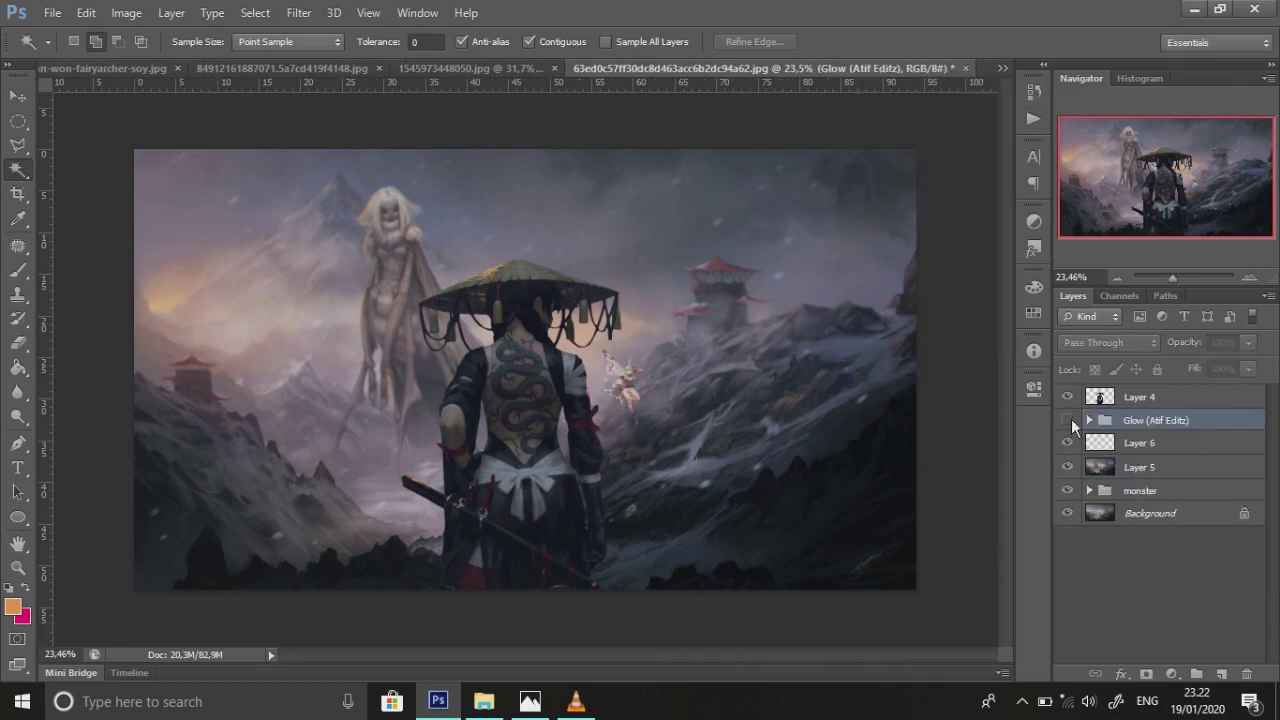
Add a mask to the Glow group and set a black 380 px brush
{"action": "left_click_drag", "start_coordinate": [1172, 277], "coordinate": [1193, 278]}
{"action": "left_click_drag", "start_coordinate": [1185, 185], "coordinate": [1197, 181]}
{"action": "left_click_drag", "start_coordinate": [1188, 277], "coordinate": [1176, 277]}
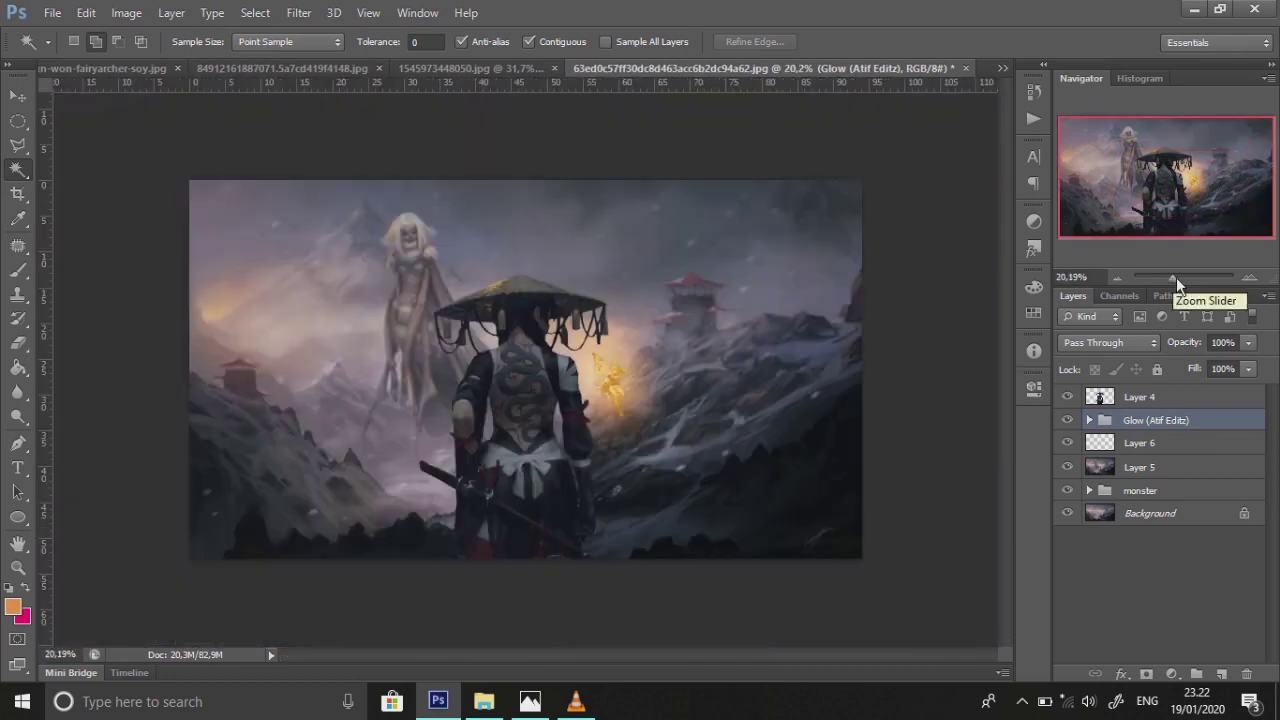
{"action": "left_click", "coordinate": [1146, 674]}
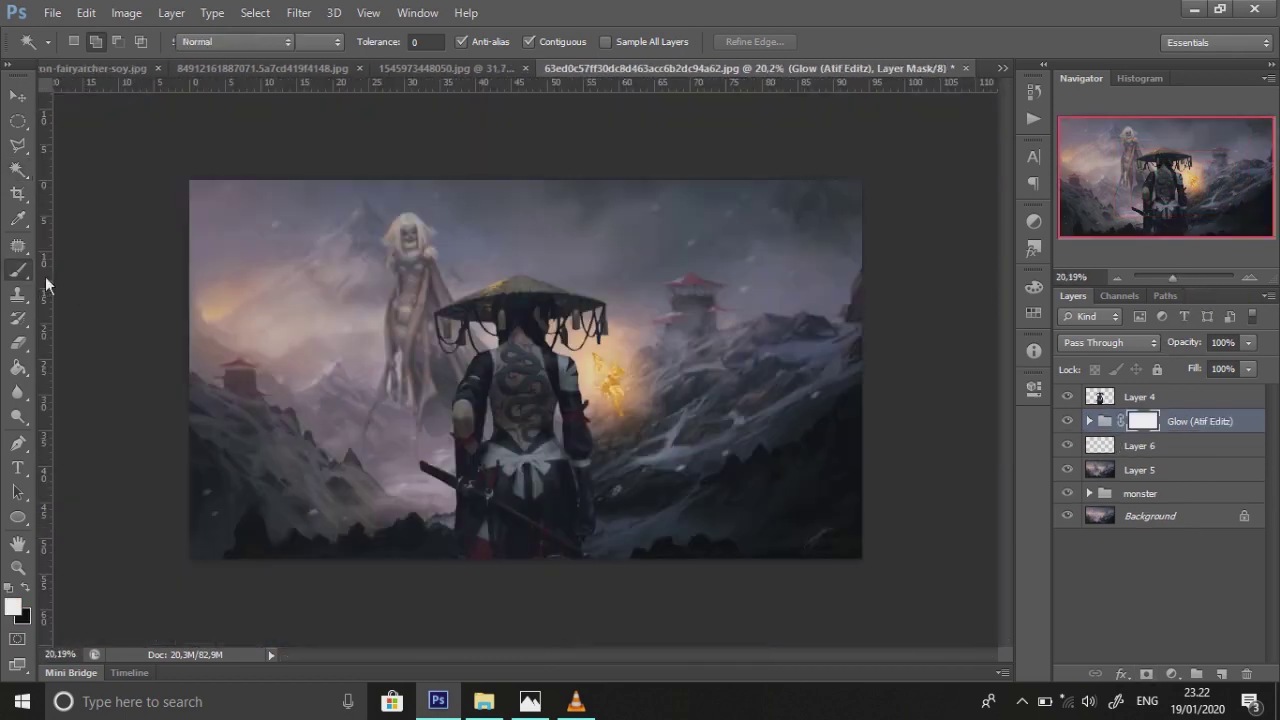
{"action": "key", "text": "b"}
{"action": "right_click", "coordinate": [542, 256]}
{"action": "key", "text": "Escape"}
{"action": "key", "text": "d"}
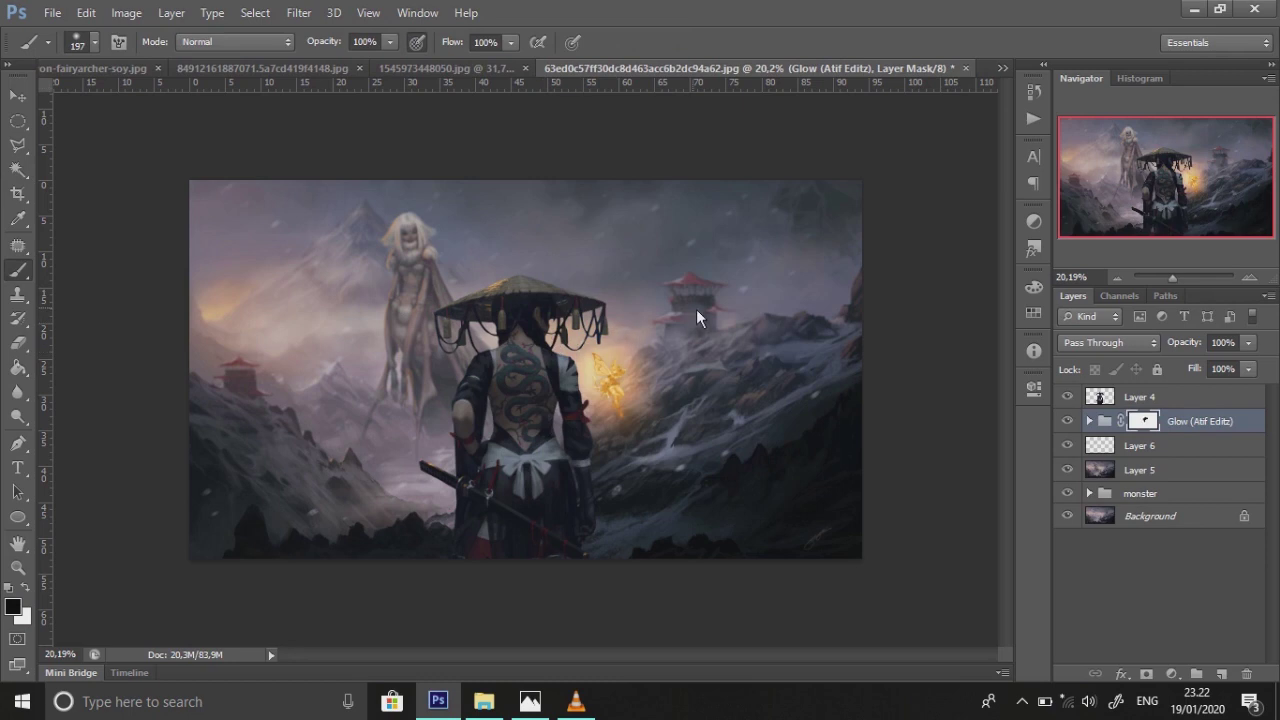
{"action": "right_click", "coordinate": [631, 330]}
{"action": "type", "text": "380"}
{"action": "key", "text": "Return"}
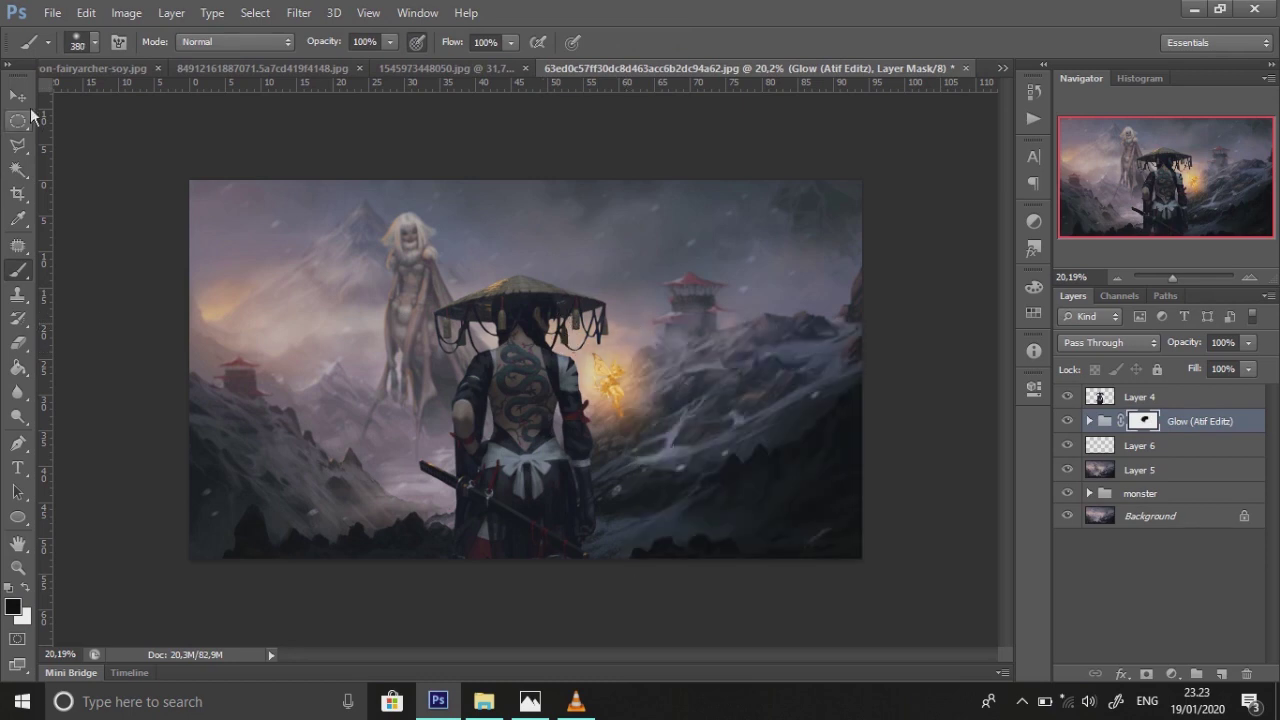
Sample orange from the glow and brighten Layer 6's exposure to +0.87
{"action": "key", "text": "i"}
{"action": "left_click", "coordinate": [608, 380]}
{"action": "left_click", "coordinate": [1139, 445]}
{"action": "left_click", "coordinate": [126, 12]}
{"action": "left_click", "coordinate": [380, 127]}
{"action": "left_click_drag", "start_coordinate": [994, 349], "coordinate": [1000, 352]}
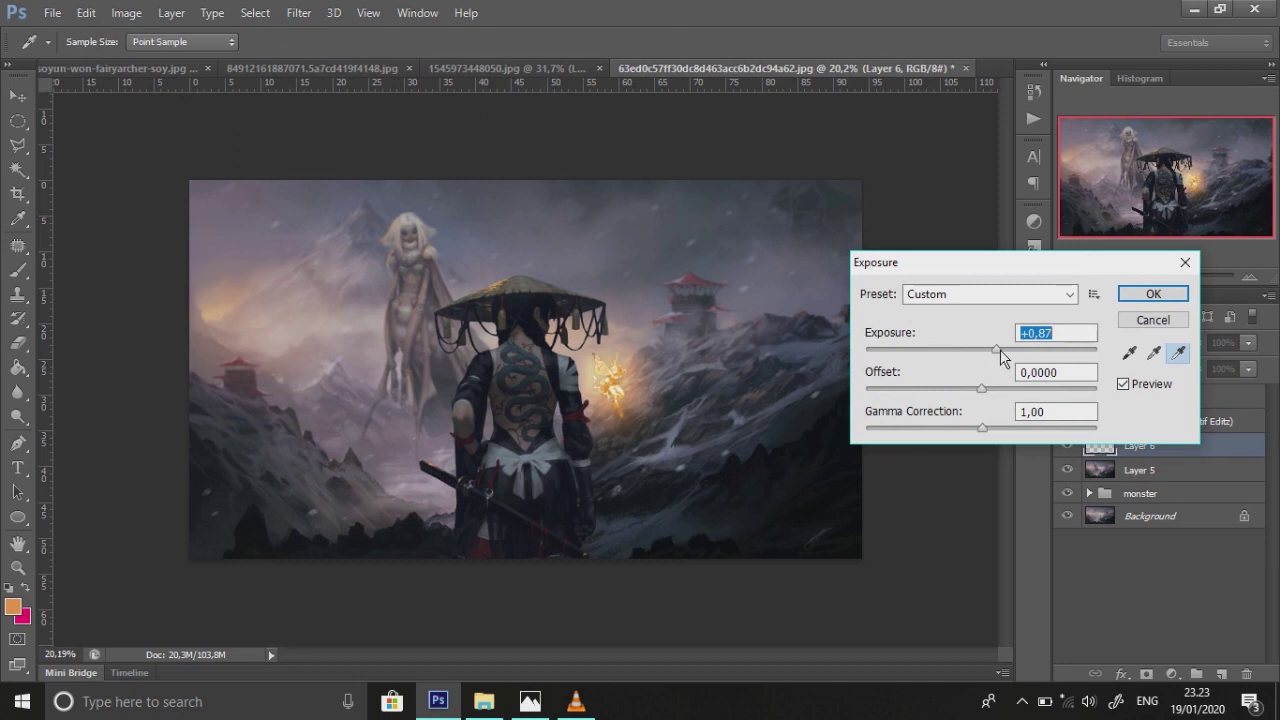
{"action": "left_click", "coordinate": [1153, 293]}
Move the Glow group to the top of the layer stack
{"action": "key", "text": "v"}
{"action": "left_click_drag", "start_coordinate": [1166, 278], "coordinate": [1179, 278]}
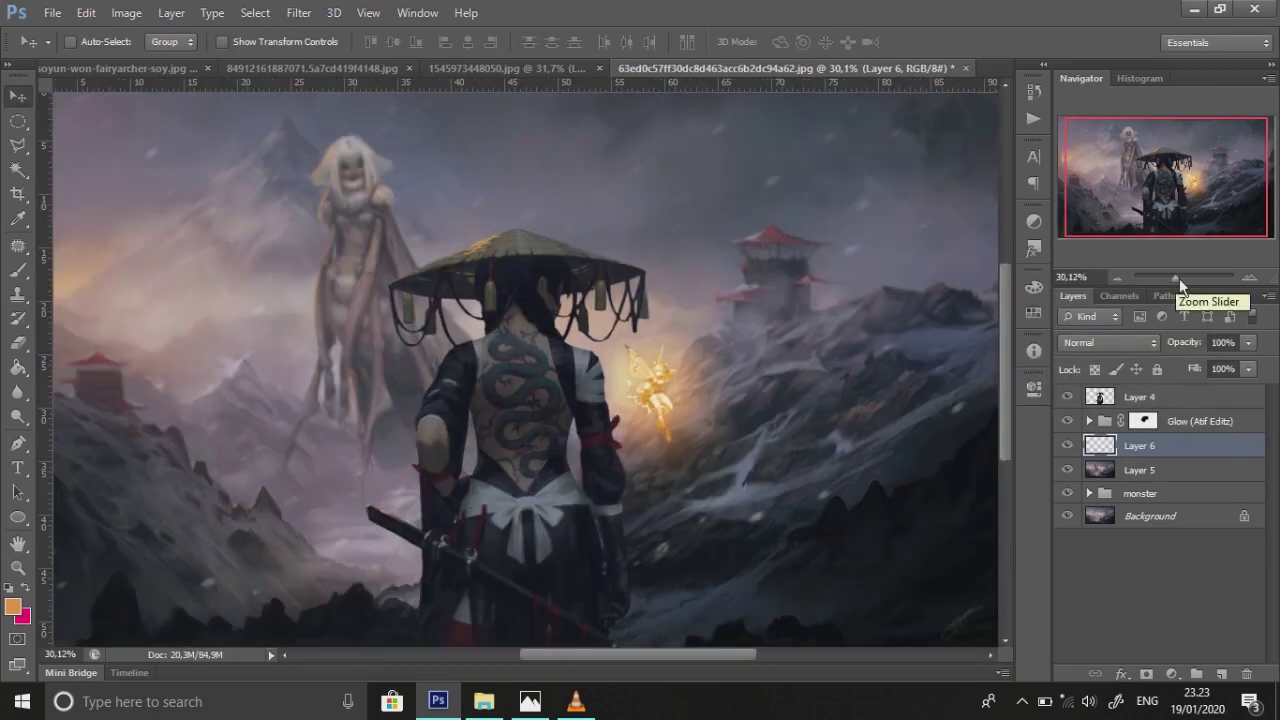
{"action": "mouse_move", "coordinate": [1105, 421]}
{"action": "left_mouse_down"}
{"action": "mouse_move", "coordinate": [1110, 395]}
{"action": "mouse_move", "coordinate": [1112, 456]}
{"action": "left_mouse_up"}
Paint orange on a new Layer 7 and clip it to the samurai layer
{"action": "left_click", "coordinate": [1222, 673]}
{"action": "key", "text": "b"}
{"action": "mouse_move", "coordinate": [450, 255]}
{"action": "left_mouse_down"}
{"action": "mouse_move", "coordinate": [636, 332]}
{"action": "mouse_move", "coordinate": [467, 419]}
{"action": "mouse_move", "coordinate": [410, 322]}
{"action": "left_mouse_up"}
{"action": "right_click", "coordinate": [1114, 443]}
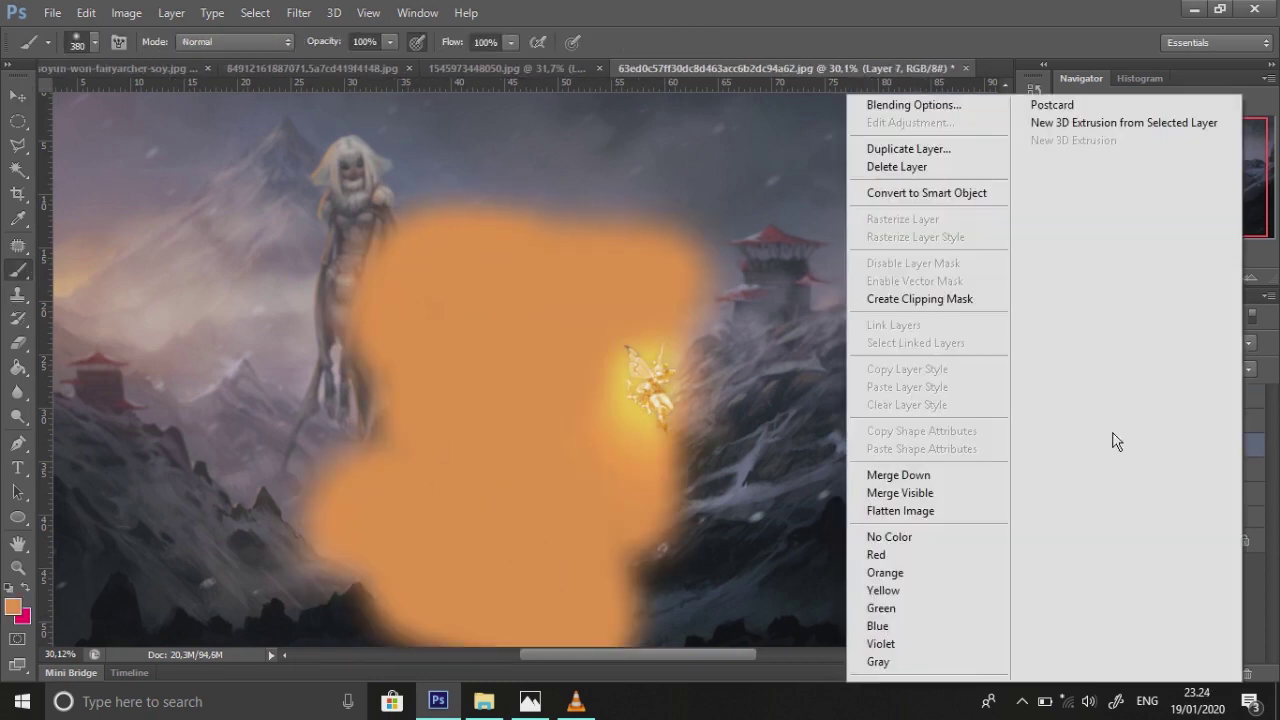
{"action": "left_click", "coordinate": [934, 300]}
{"action": "key", "text": "ctrl+i"}
{"action": "key", "text": "ctrl+z"}
Give Layer 7 an inverted mask and set up a soft brush
{"action": "left_click", "coordinate": [1146, 673]}
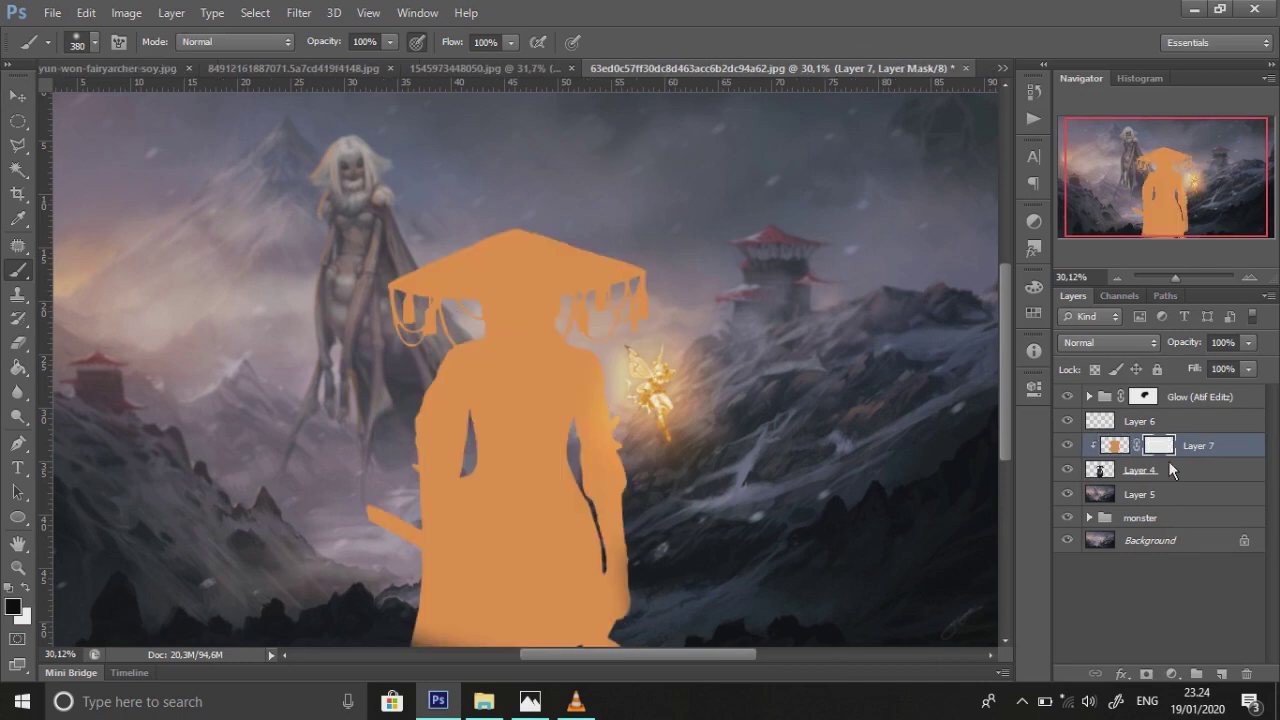
{"action": "key", "text": "ctrl+i"}
{"action": "right_click", "coordinate": [519, 330]}
{"action": "scroll", "coordinate": [722, 499], "scroll_direction": "down", "scroll_amount": 2}
{"action": "left_click", "coordinate": [665, 520]}
{"action": "key", "text": "Return"}
{"action": "key", "text": "x"}
{"action": "key", "text": "2"}
{"action": "key", "text": "5"}
{"action": "key", "text": "ctrl+z"}
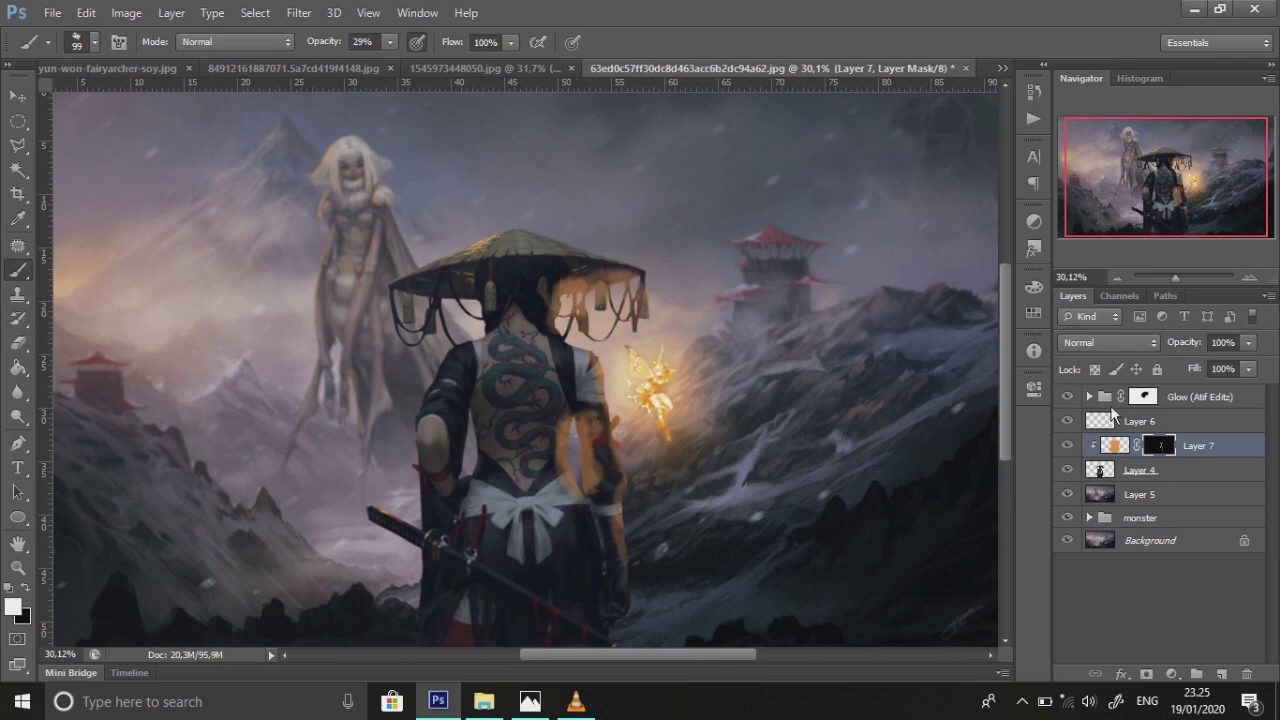
{"action": "left_click", "coordinate": [22, 590]}
{"action": "key", "text": "0"}
Refine the orange mask under the hat brim, neck and tassel
{"action": "left_click", "coordinate": [1186, 274]}
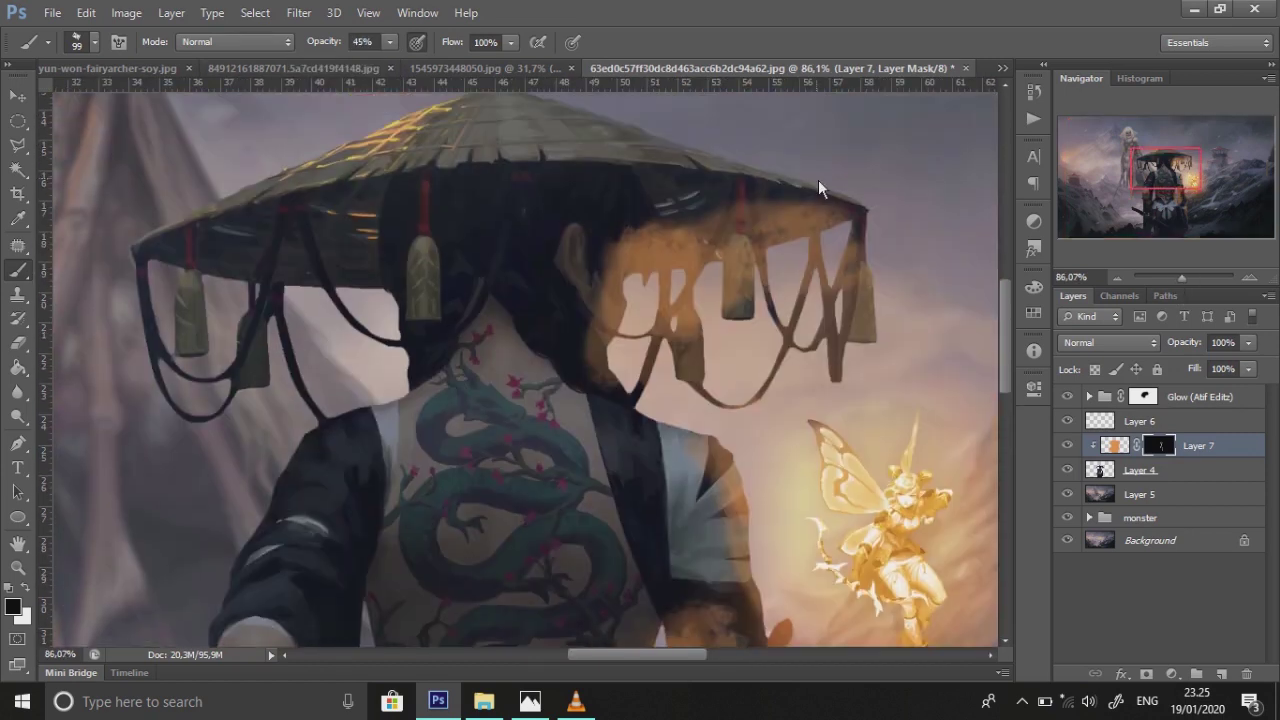
{"action": "left_click_drag", "start_coordinate": [784, 211], "coordinate": [618, 170]}
{"action": "mouse_move", "coordinate": [652, 218]}
{"action": "left_mouse_down"}
{"action": "mouse_move", "coordinate": [663, 206]}
{"action": "mouse_move", "coordinate": [582, 273]}
{"action": "mouse_move", "coordinate": [691, 385]}
{"action": "left_mouse_up"}
{"action": "key", "text": "x"}
{"action": "left_click_drag", "start_coordinate": [390, 42], "coordinate": [374, 67]}
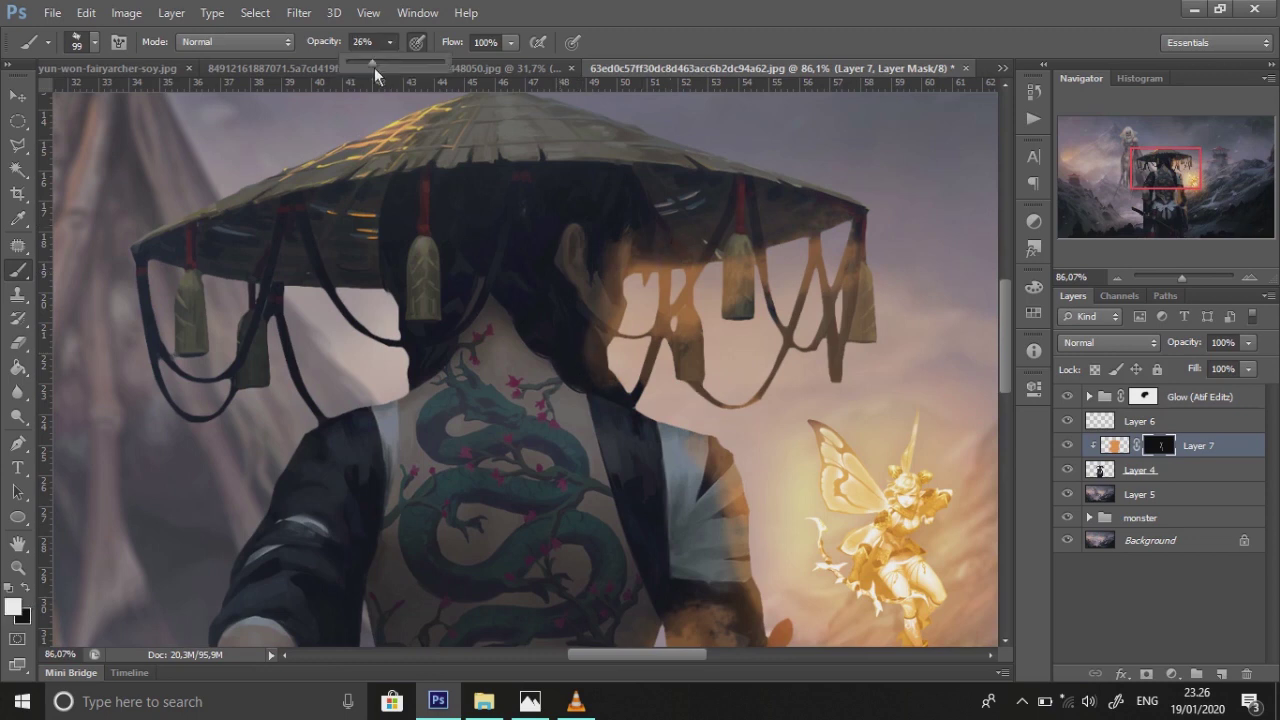
{"action": "left_click_drag", "start_coordinate": [660, 228], "coordinate": [802, 219]}
{"action": "key", "text": "x"}
{"action": "key", "text": "bracketleft"}
{"action": "key", "text": "bracketleft"}
{"action": "key", "text": "bracketleft"}
{"action": "left_click_drag", "start_coordinate": [735, 205], "coordinate": [676, 218]}
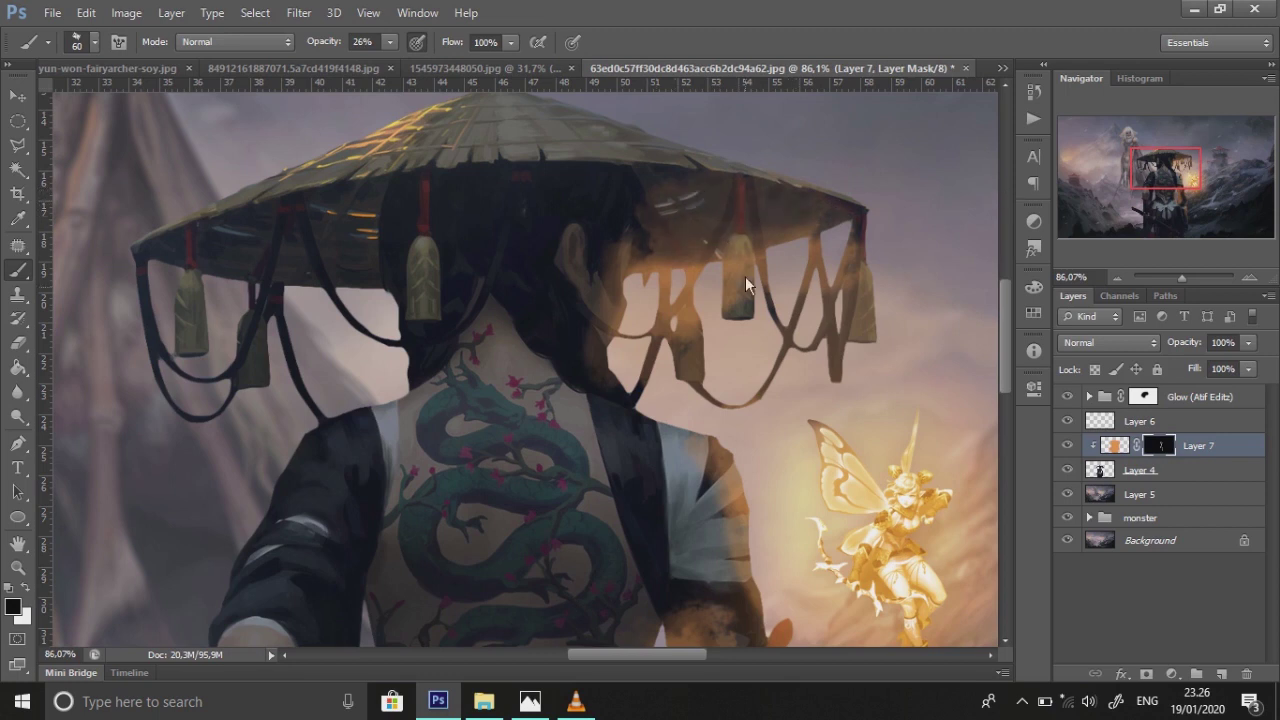
Mask orange off the right arm and try light along its edge
{"action": "scroll", "coordinate": [650, 420], "scroll_direction": "down", "scroll_amount": 4}
{"action": "scroll", "coordinate": [708, 489], "scroll_direction": "down", "scroll_amount": 1}
{"action": "key", "text": "0"}
{"action": "scroll", "coordinate": [722, 425], "scroll_direction": "down", "scroll_amount": 1}
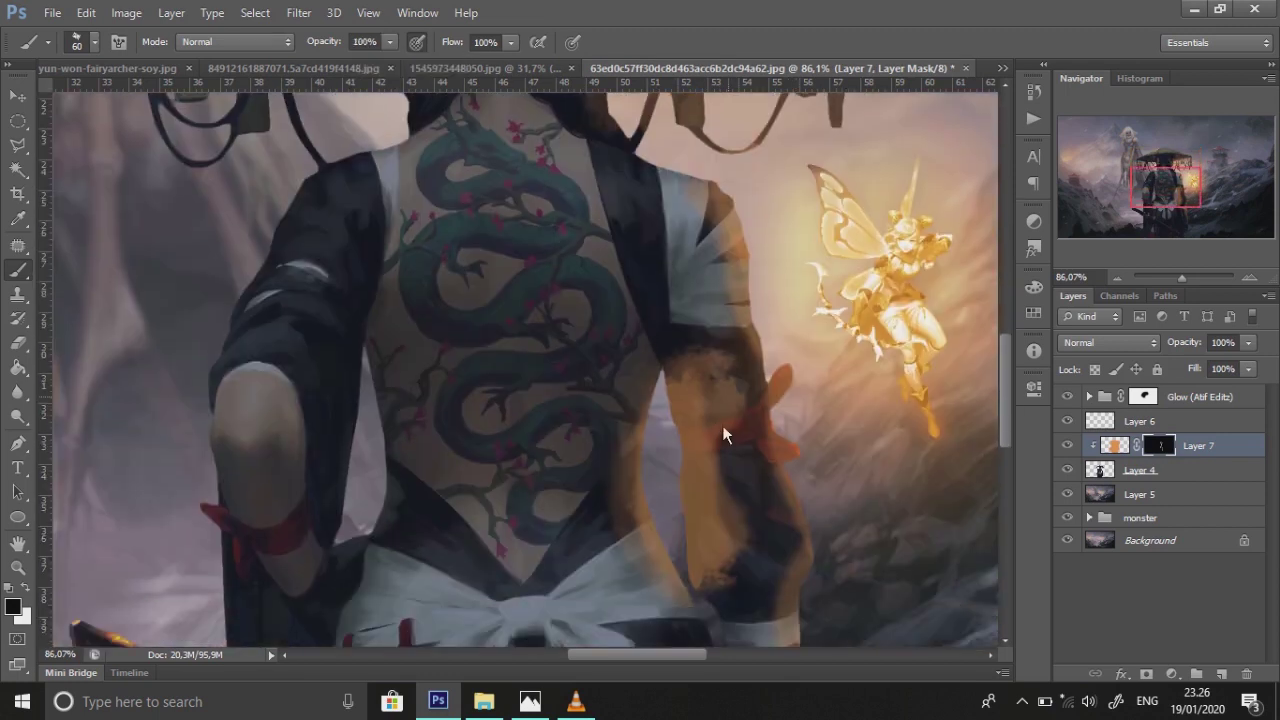
{"action": "left_click_drag", "start_coordinate": [715, 545], "coordinate": [727, 566]}
{"action": "key", "text": "bracketleft"}
{"action": "key", "text": "bracketleft"}
{"action": "key", "text": "x"}
{"action": "key", "text": "3"}
{"action": "key", "text": "3"}
{"action": "key", "text": "bracketleft"}
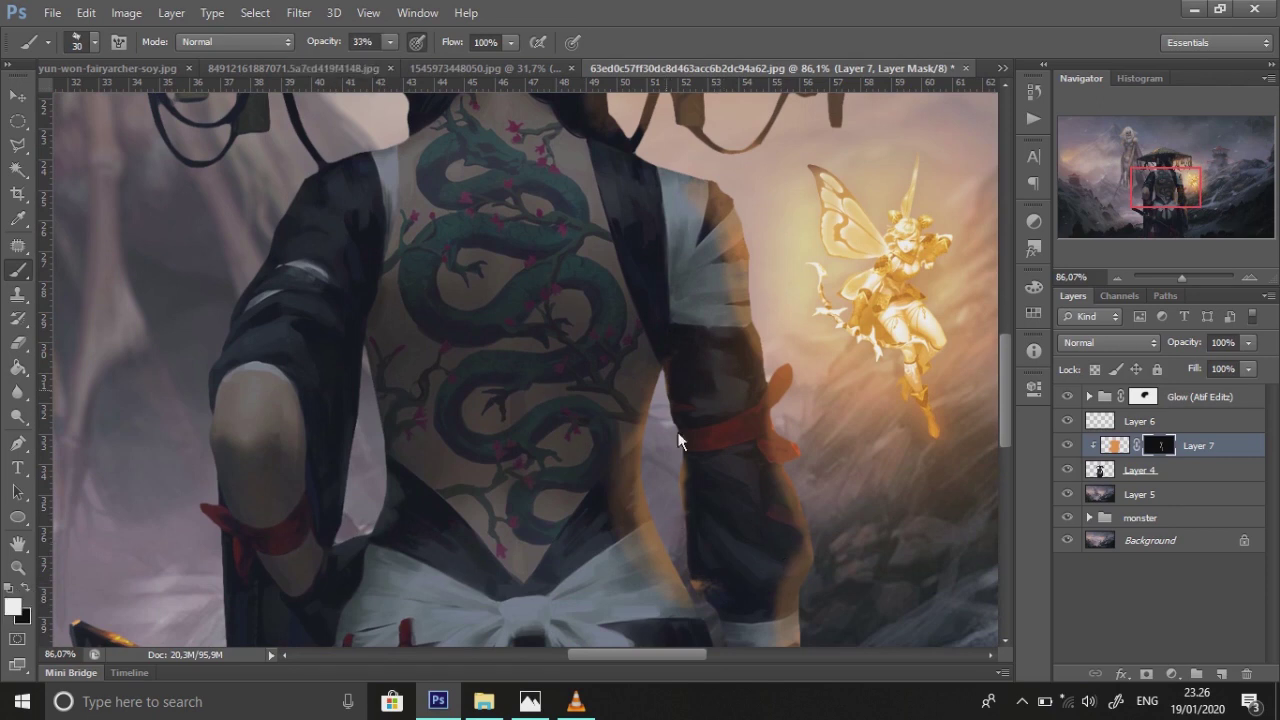
{"action": "left_click_drag", "start_coordinate": [678, 390], "coordinate": [694, 592]}
{"action": "key", "text": "ctrl+z"}
Paint a faint 12% orange glow along the arm edge and the back's left side
{"action": "key", "text": "1"}
{"action": "key", "text": "2"}
{"action": "left_click_drag", "start_coordinate": [667, 397], "coordinate": [696, 597]}
{"action": "left_click_drag", "start_coordinate": [672, 400], "coordinate": [698, 580]}
{"action": "left_click_drag", "start_coordinate": [372, 400], "coordinate": [348, 530]}
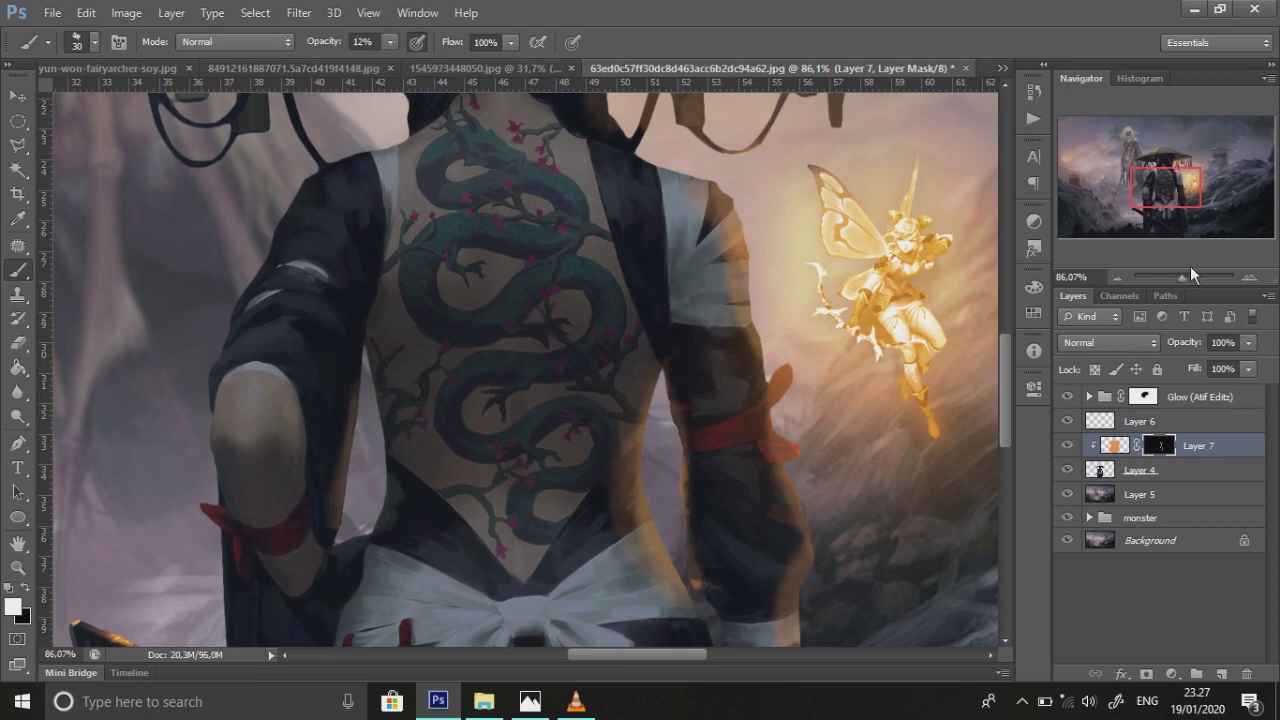
{"action": "left_click_drag", "start_coordinate": [1182, 277], "coordinate": [1173, 280]}
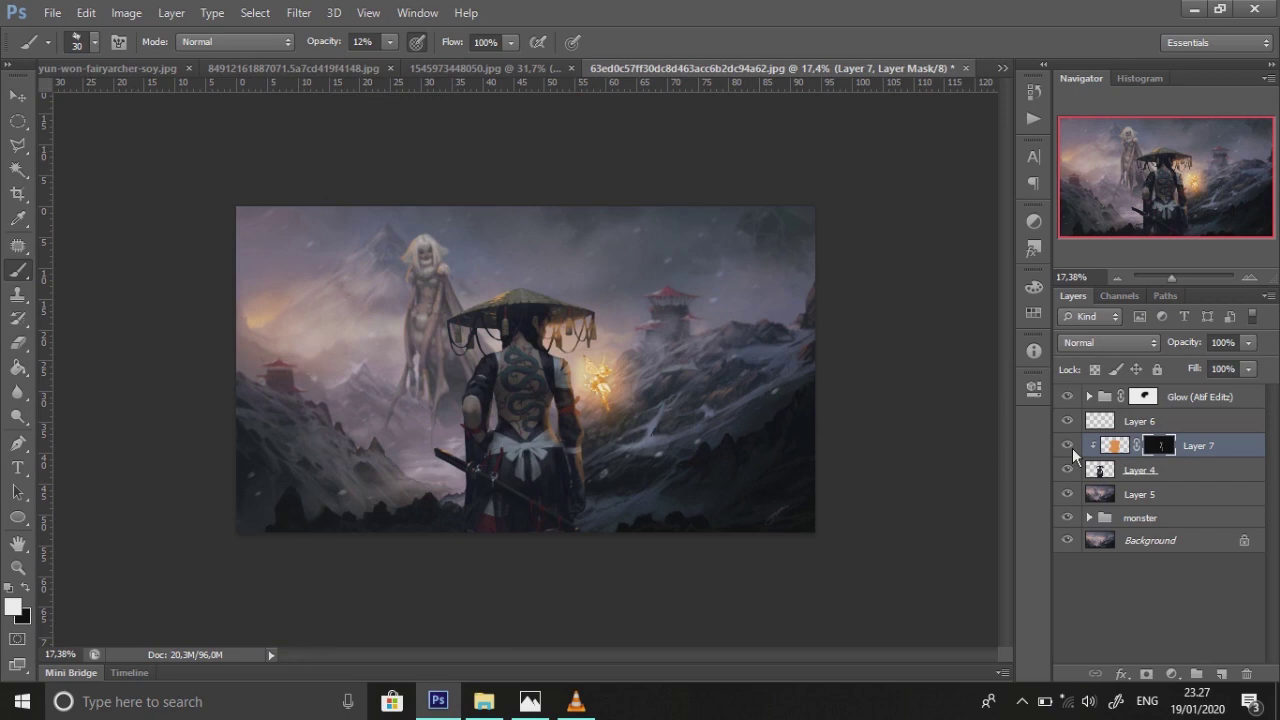
Add an Exposure adjustment layer above Layer 5, darkening the scene to -1.49
{"action": "left_click", "coordinate": [1066, 397]}
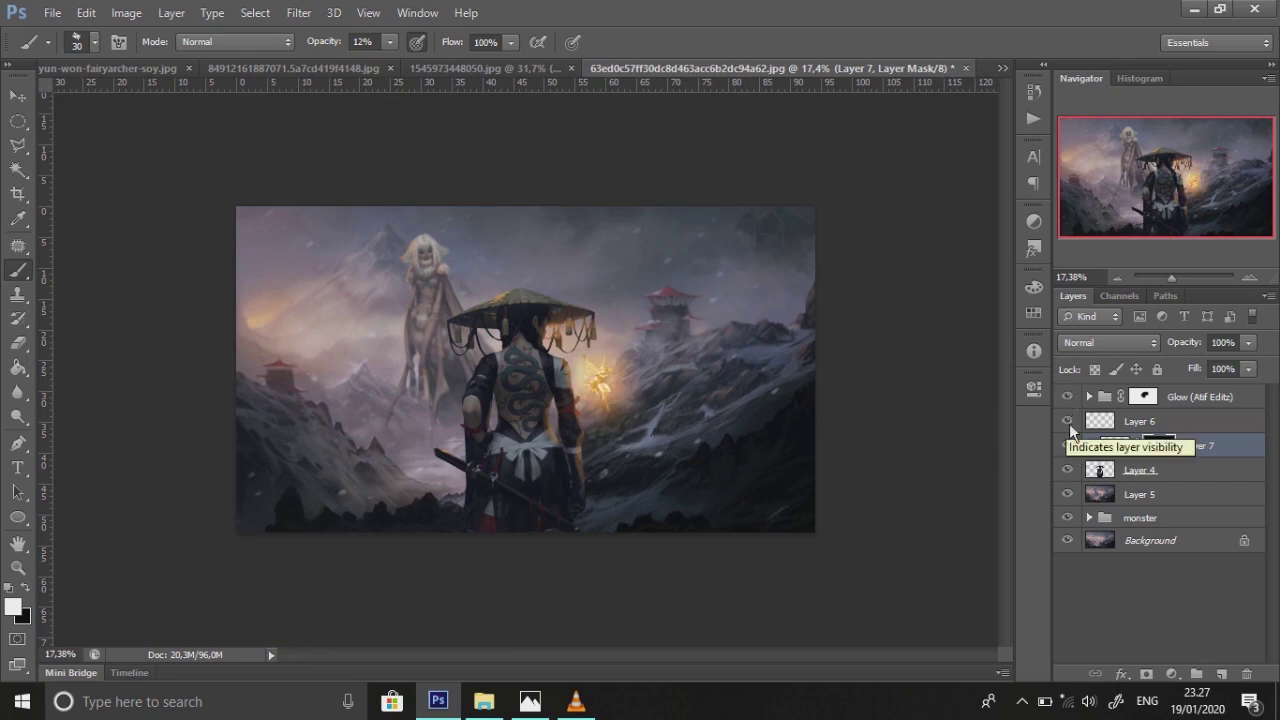
{"action": "left_click", "coordinate": [1140, 421]}
{"action": "left_click", "coordinate": [126, 12]}
{"action": "left_click", "coordinate": [380, 103]}
{"action": "left_click_drag", "start_coordinate": [982, 346], "coordinate": [977, 347]}
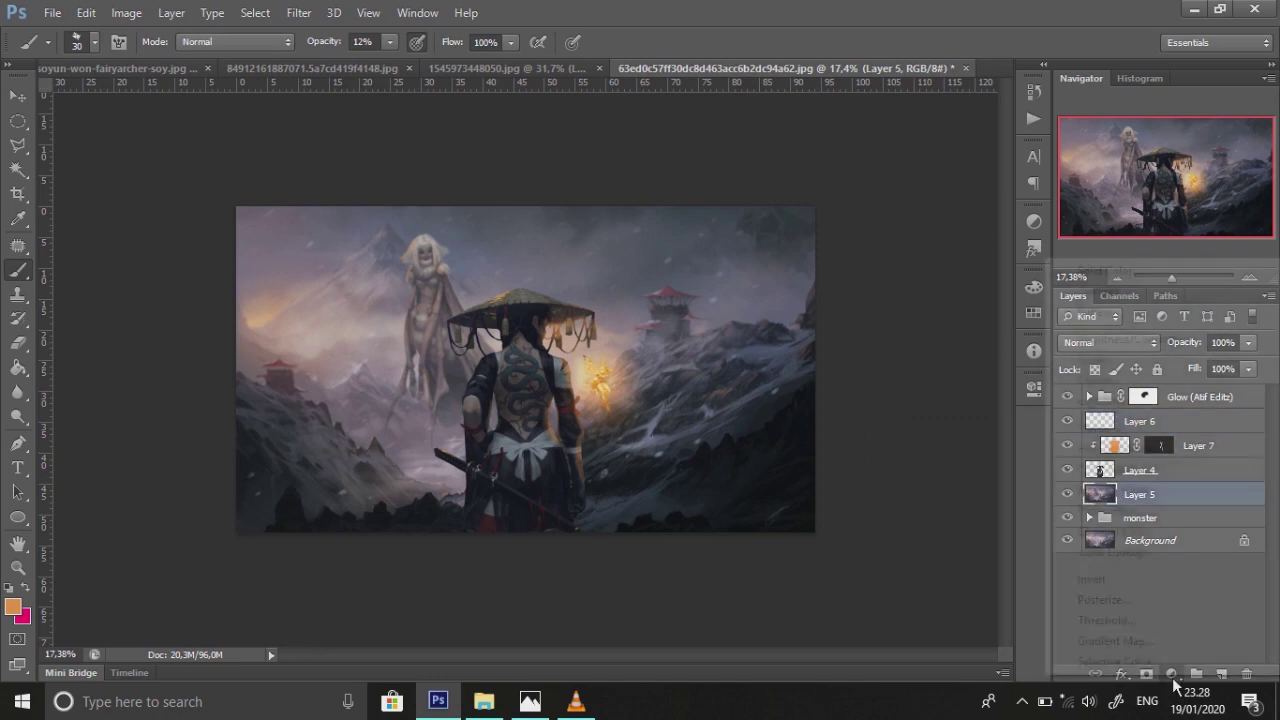
{"action": "left_click_drag", "start_coordinate": [874, 447], "coordinate": [850, 449]}
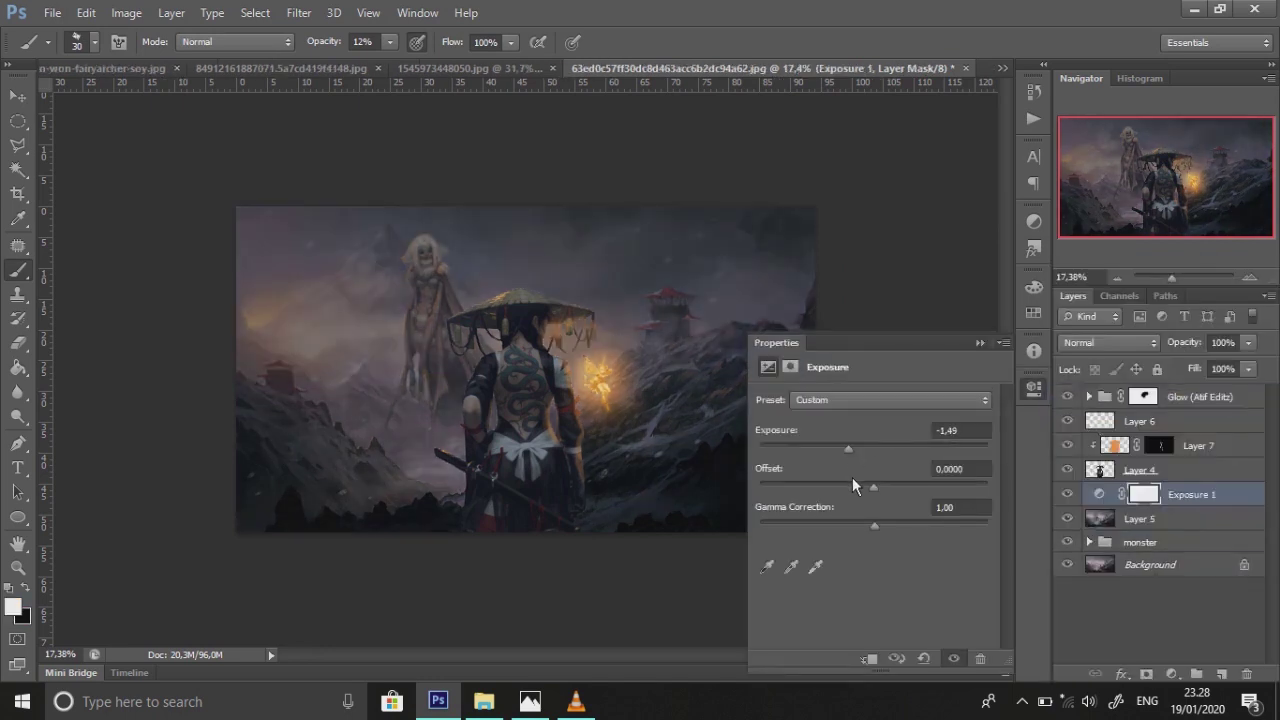
{"action": "left_click", "coordinate": [1154, 508]}
Brush the exposure mask black at 59% to restore the mountains and slopes
{"action": "right_click", "coordinate": [700, 333]}
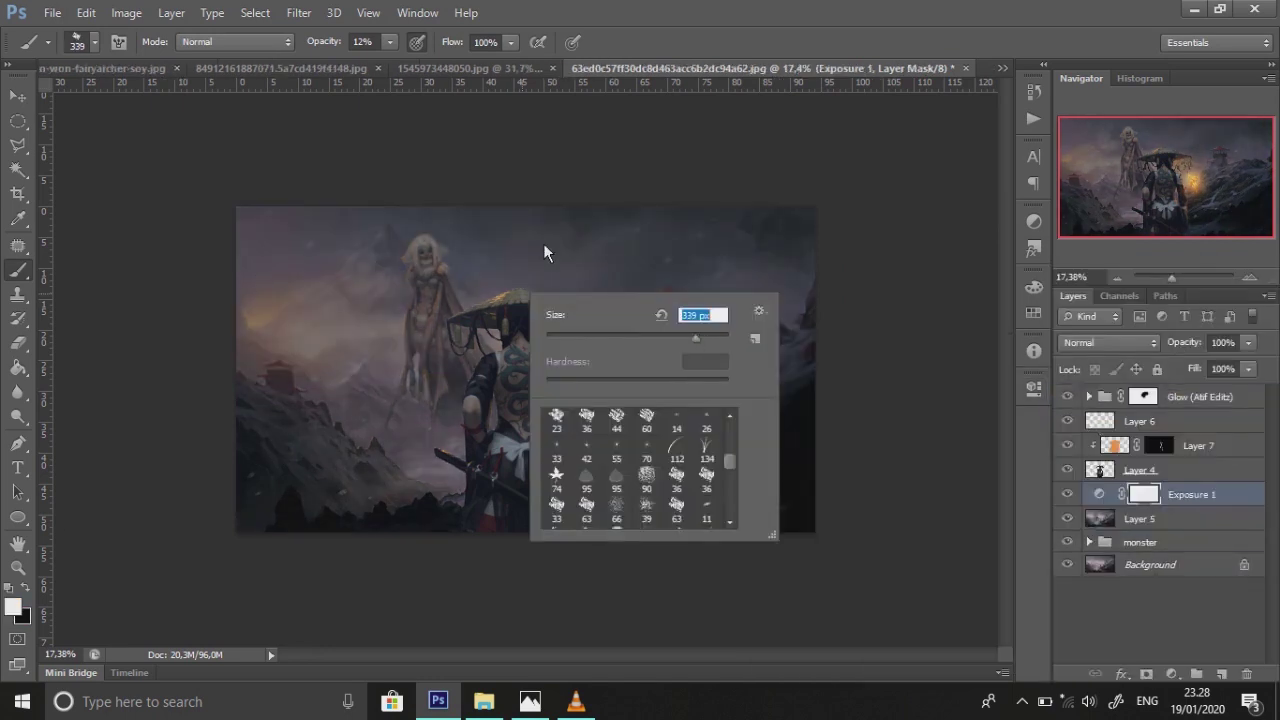
{"action": "key", "text": "x"}
{"action": "key", "text": "5"}
{"action": "key", "text": "9"}
{"action": "mouse_move", "coordinate": [294, 537]}
{"action": "left_mouse_down"}
{"action": "mouse_move", "coordinate": [674, 409]}
{"action": "mouse_move", "coordinate": [675, 533]}
{"action": "left_mouse_up"}
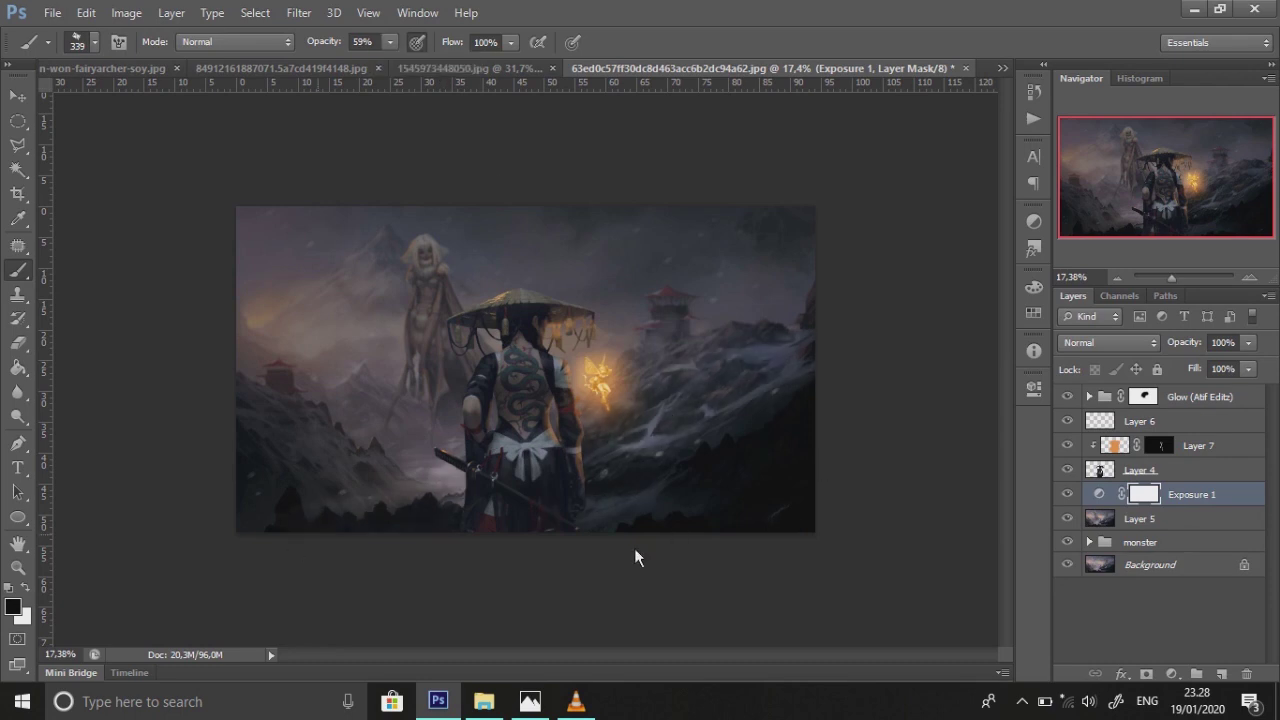
{"action": "left_click_drag", "start_coordinate": [760, 362], "coordinate": [667, 435]}
{"action": "mouse_move", "coordinate": [375, 437]}
{"action": "left_mouse_down"}
{"action": "mouse_move", "coordinate": [467, 512]}
{"action": "mouse_move", "coordinate": [837, 420]}
{"action": "left_mouse_up"}
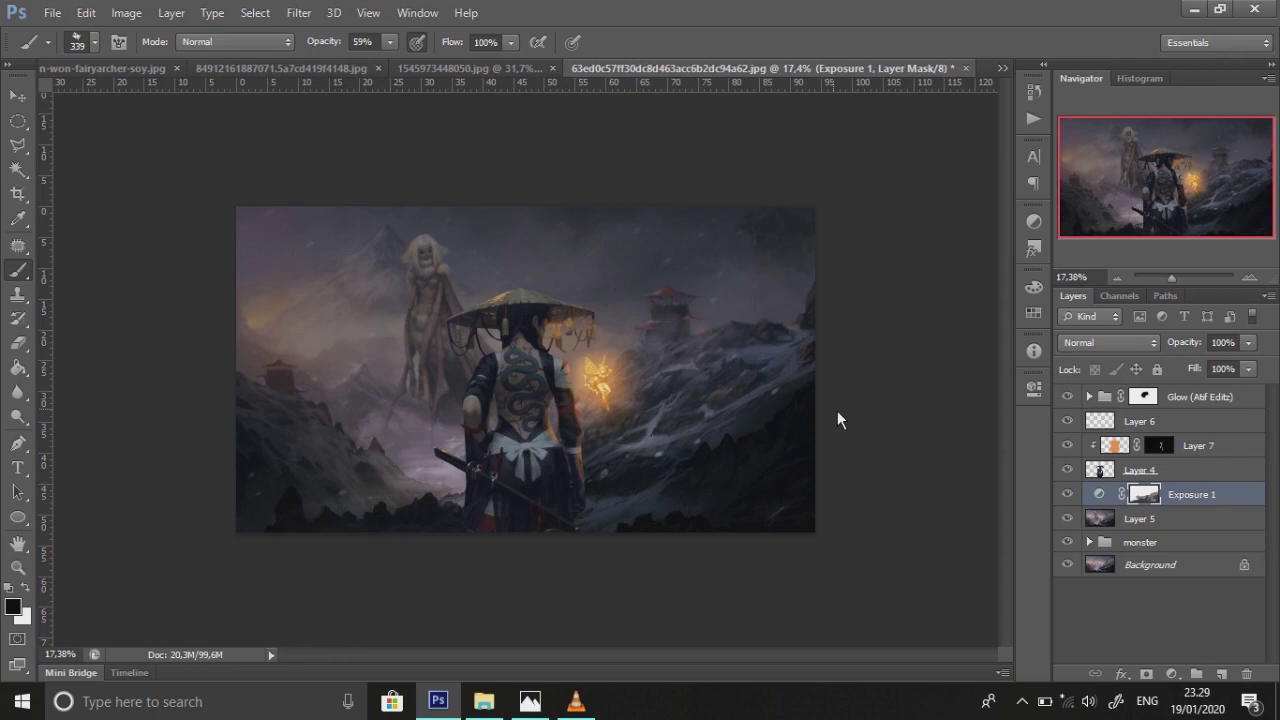
Target Layer 7's mask with a 29 px brush at 8–22% opacity
{"action": "left_click_drag", "start_coordinate": [1171, 277], "coordinate": [1186, 277]}
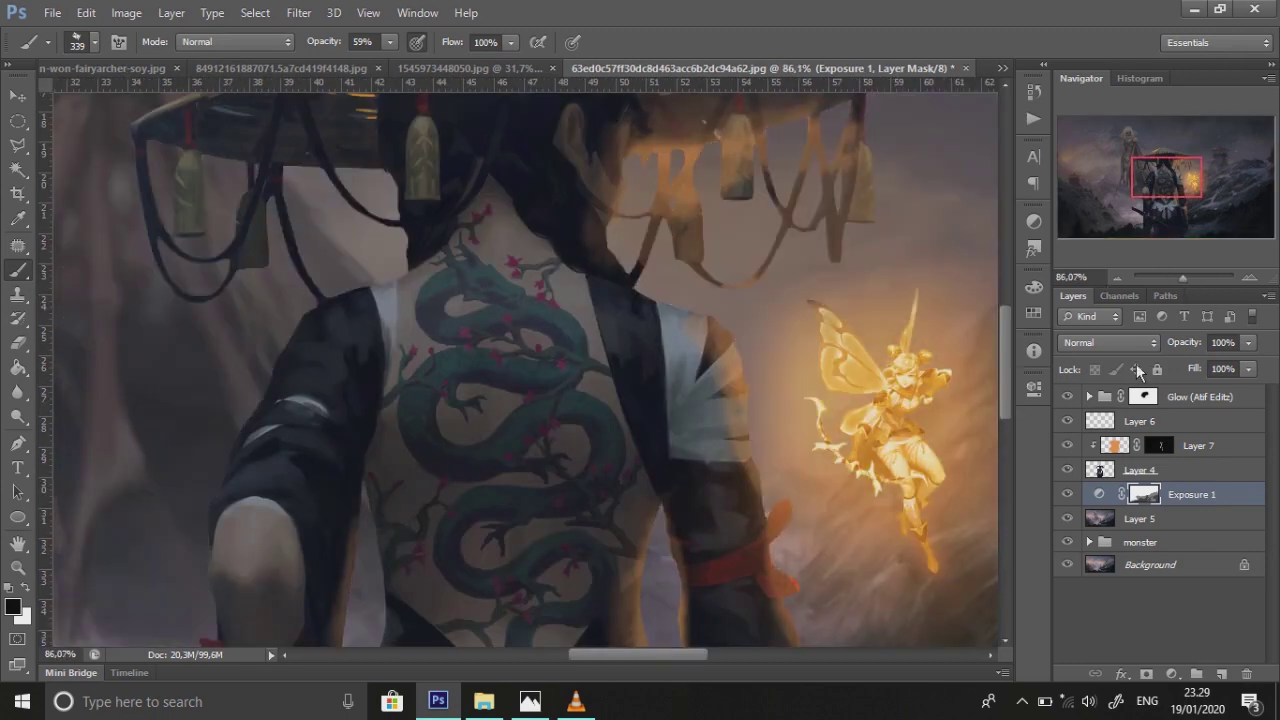
{"action": "left_click", "coordinate": [1160, 445]}
{"action": "right_click", "coordinate": [686, 212]}
{"action": "type", "text": "29"}
{"action": "key", "text": "Return"}
{"action": "key", "text": "0"}
{"action": "key", "text": "8"}
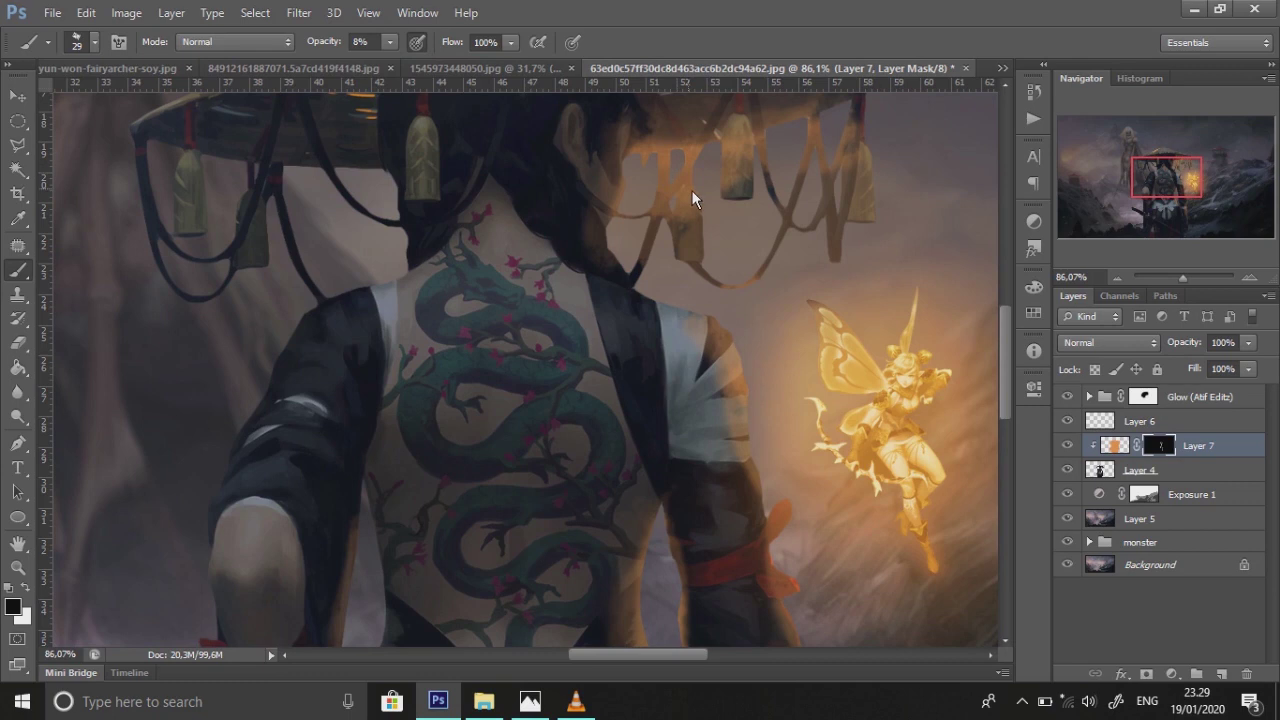
{"action": "key", "text": "2"}
{"action": "key", "text": "2"}
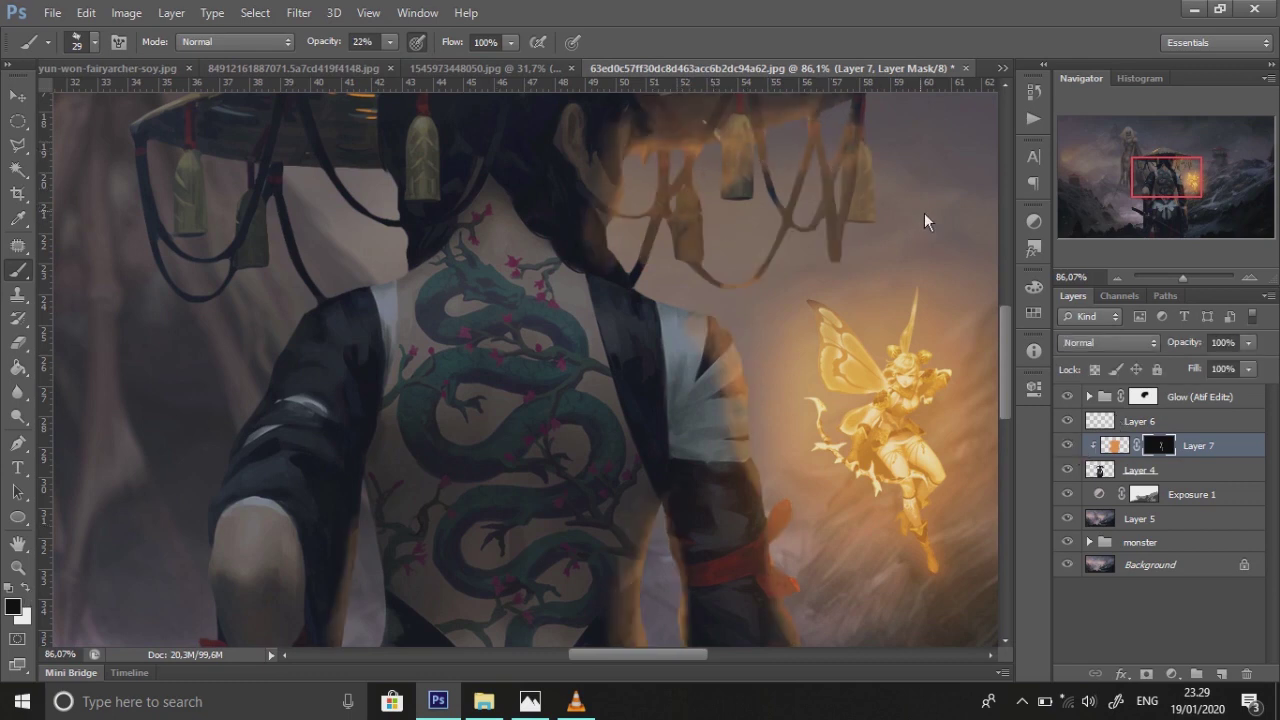
{"action": "left_click_drag", "start_coordinate": [1183, 277], "coordinate": [1173, 277]}
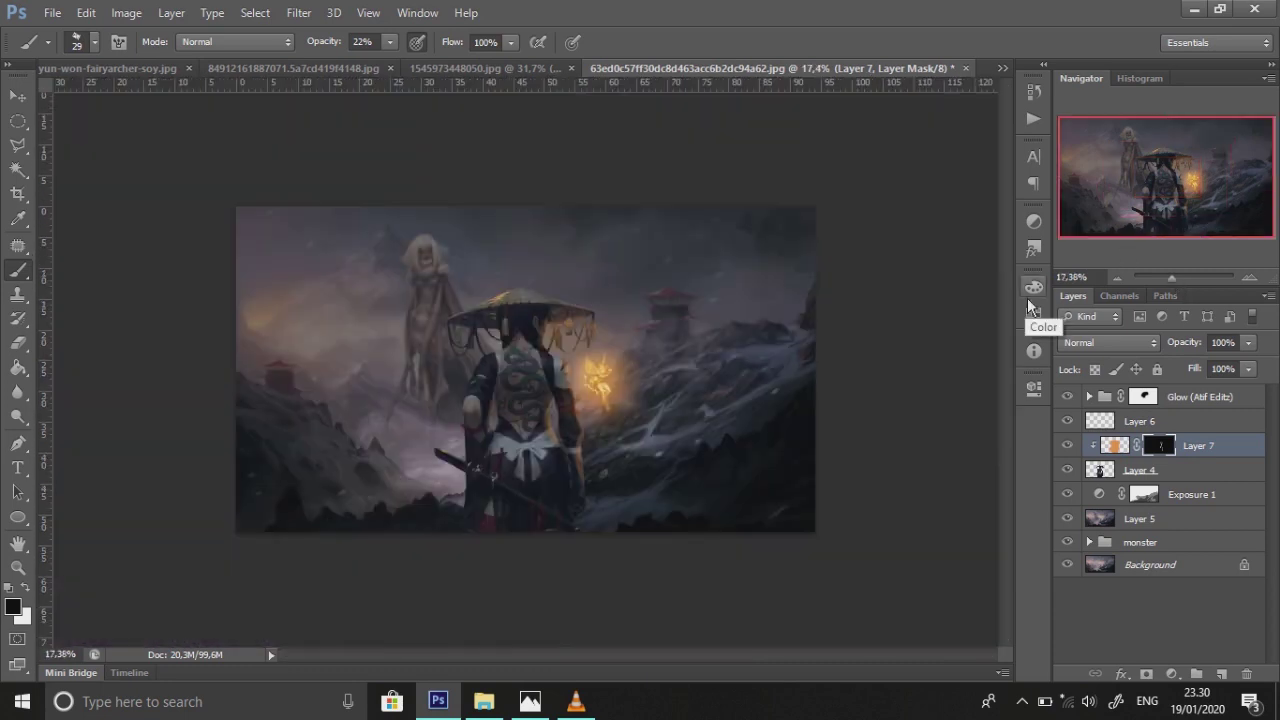
Lower the Colour layer inside the Glow (Atif Editz) group to 49% opacity
{"action": "left_click", "coordinate": [1110, 396]}
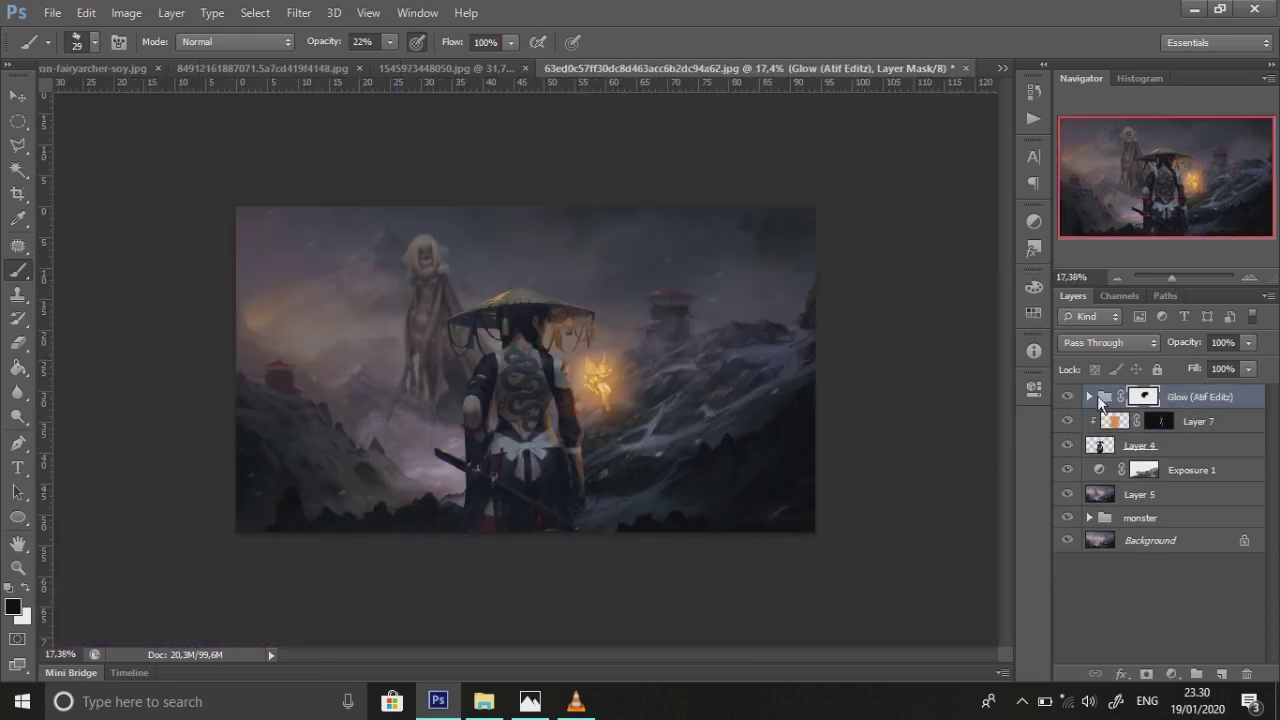
{"action": "scroll", "coordinate": [1071, 455], "scroll_direction": "down", "scroll_amount": 2}
{"action": "left_click", "coordinate": [1150, 492]}
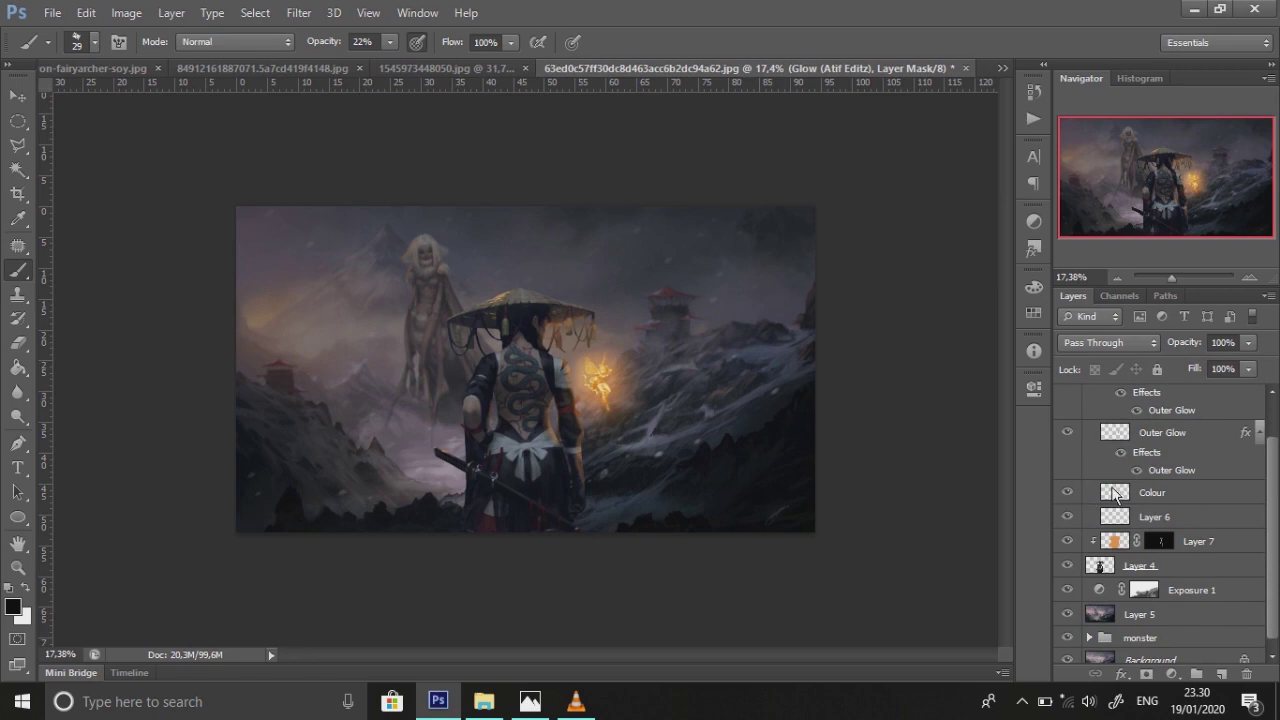
{"action": "left_click_drag", "start_coordinate": [1248, 342], "coordinate": [1222, 364]}
{"action": "left_click", "coordinate": [1096, 395]}
Free-transform the Glow group down to about 82% size
{"action": "key", "text": "ctrl+t"}
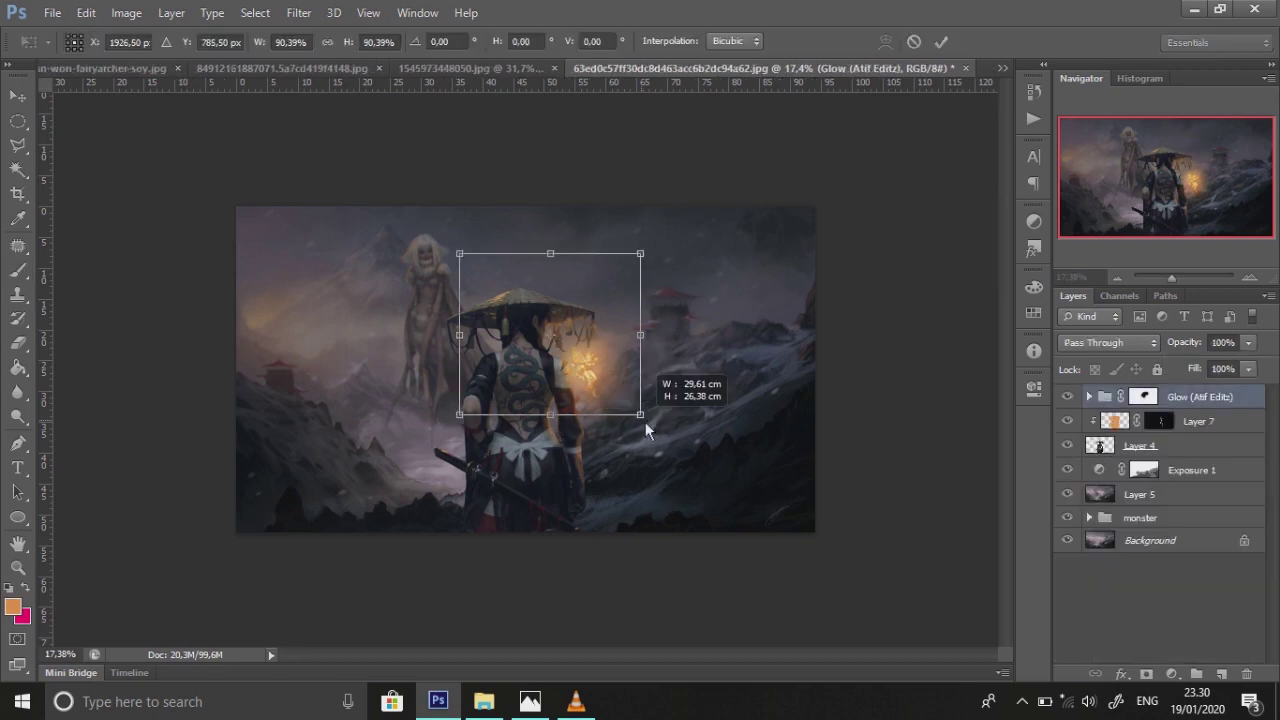
{"action": "key", "text": "Return"}
{"action": "key", "text": "ctrl+t"}
{"action": "left_click_drag", "start_coordinate": [646, 420], "coordinate": [622, 400]}
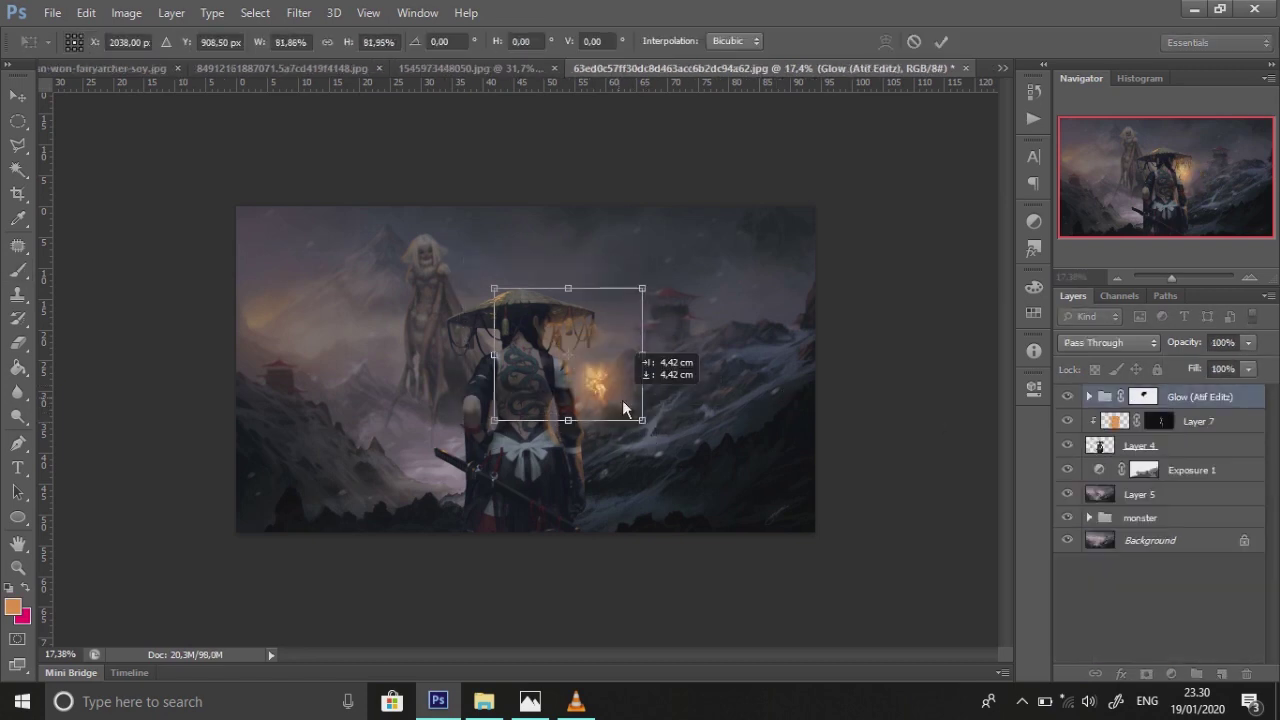
{"action": "key", "text": "Return"}
Target the Exposure 1 mask with a 166 px brush
{"action": "left_click", "coordinate": [1067, 469]}
{"action": "left_click", "coordinate": [1143, 469]}
{"action": "right_click", "coordinate": [430, 296]}
{"action": "left_click_drag", "start_coordinate": [470, 314], "coordinate": [540, 314]}
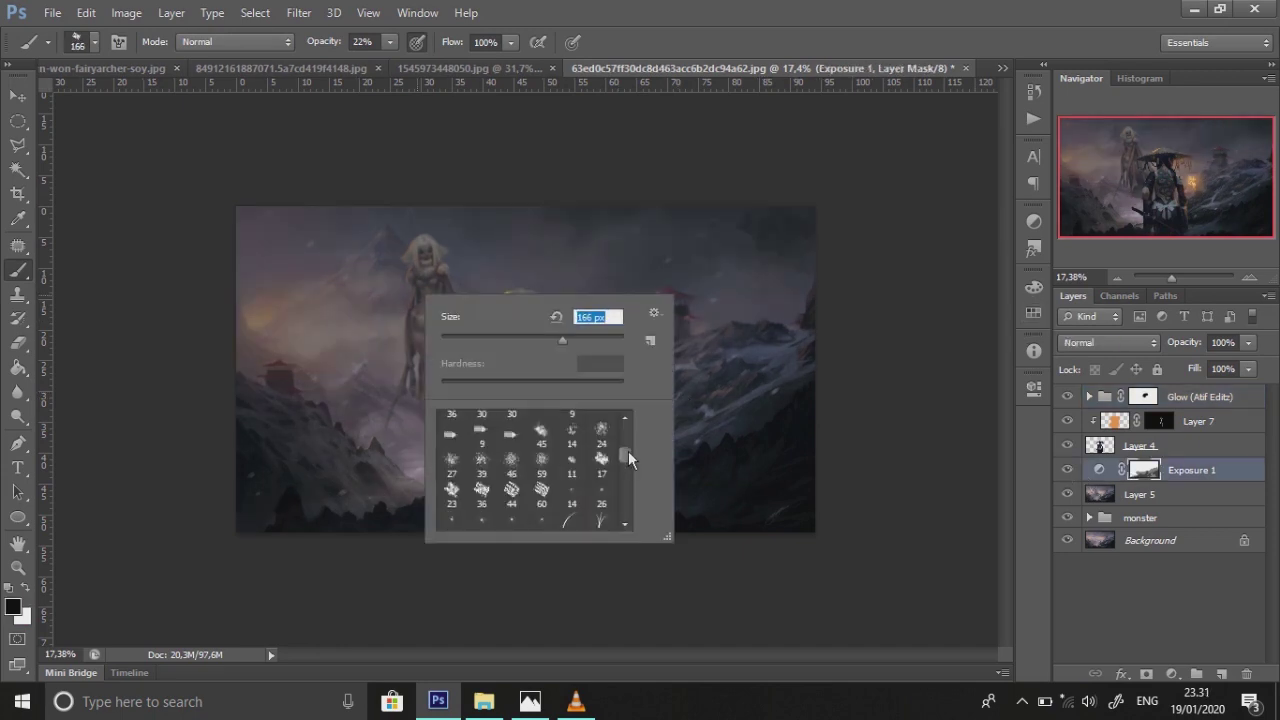
Apply a larger-radius Gaussian Blur to the Exposure 1 mask
{"action": "key", "text": "Return"}
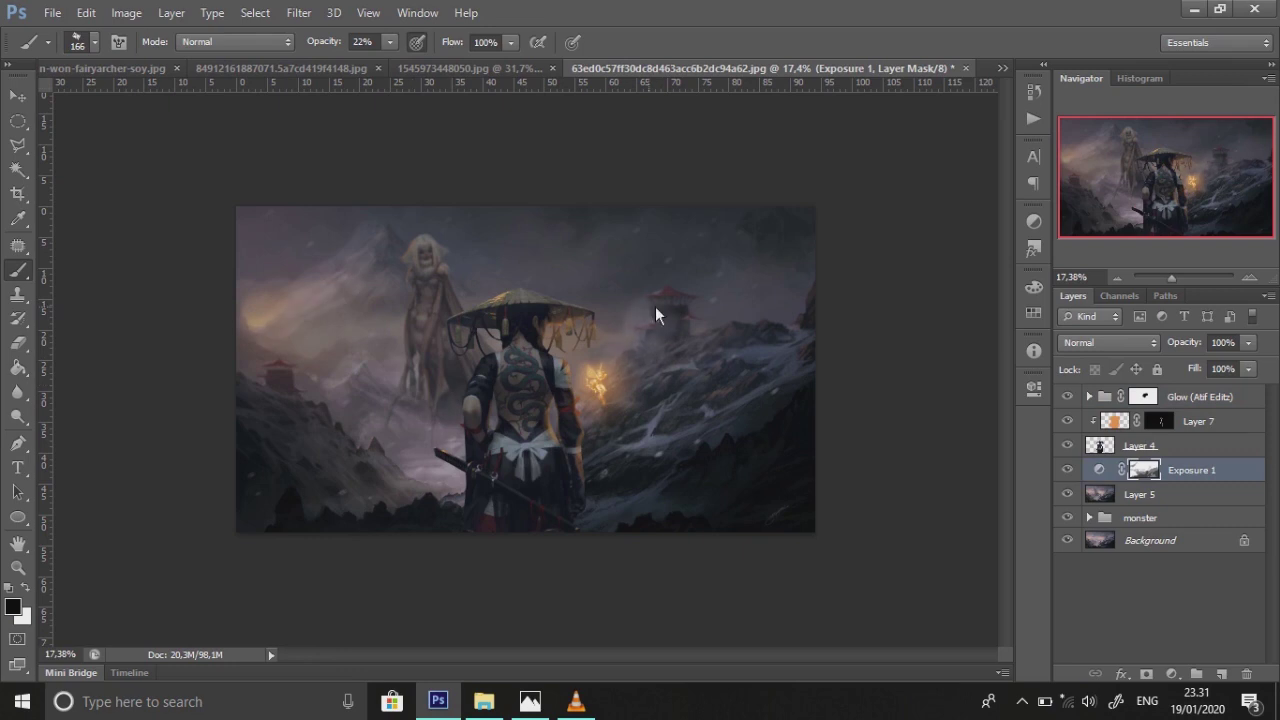
{"action": "left_click", "coordinate": [299, 13]}
{"action": "left_click", "coordinate": [560, 440]}
{"action": "left_click", "coordinate": [965, 497]}
{"action": "left_click", "coordinate": [1097, 249]}
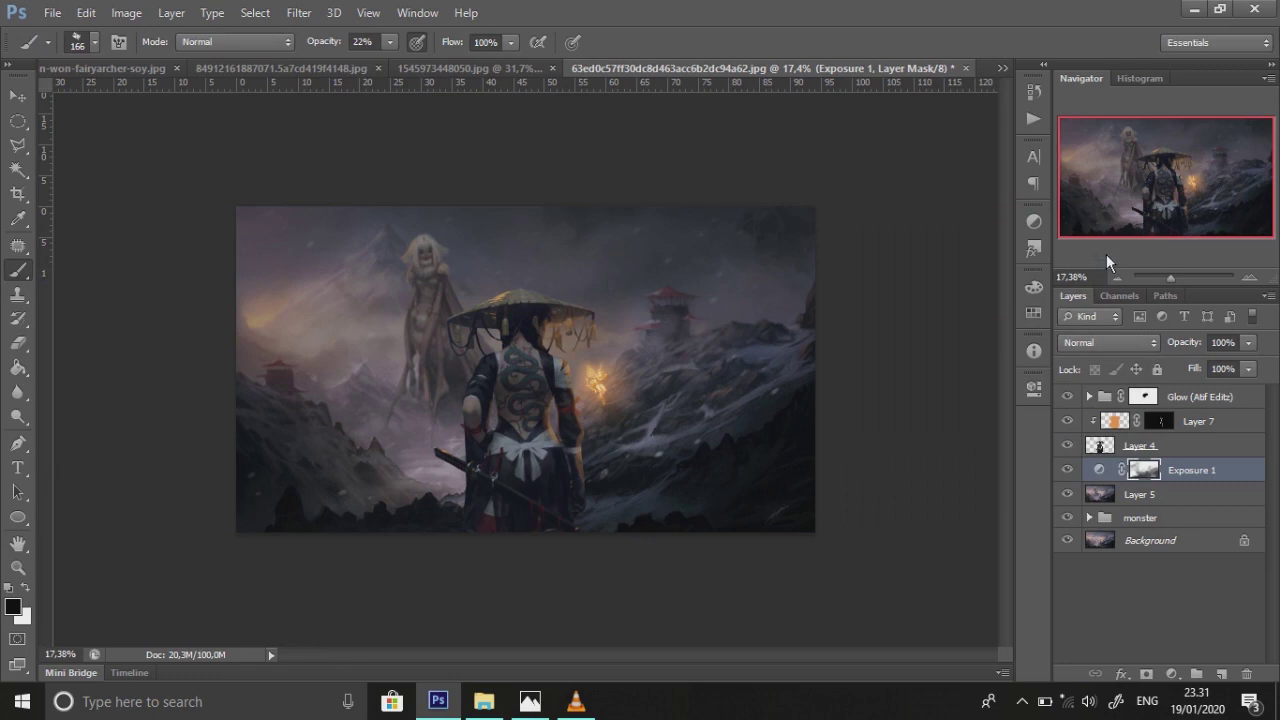
{"action": "left_click", "coordinate": [1067, 470]}
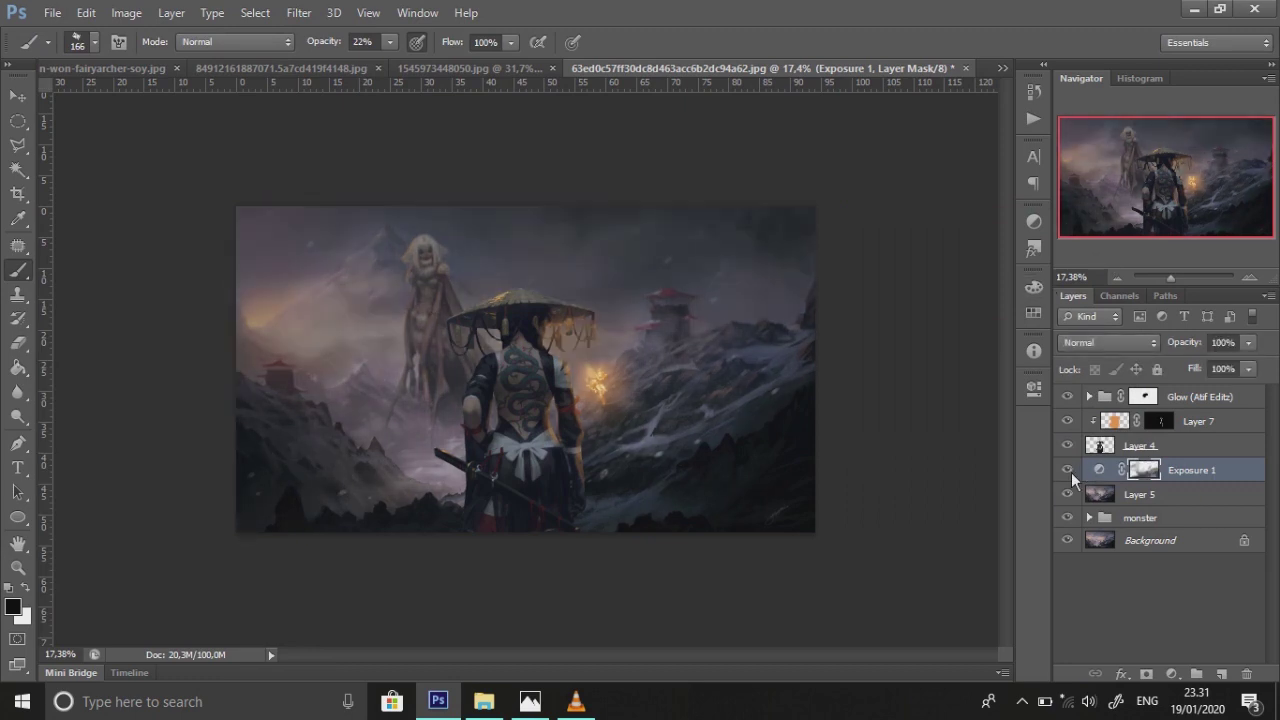
Compare Exposure 1 on and off and lower its opacity to about 73%
{"action": "key", "text": "x"}
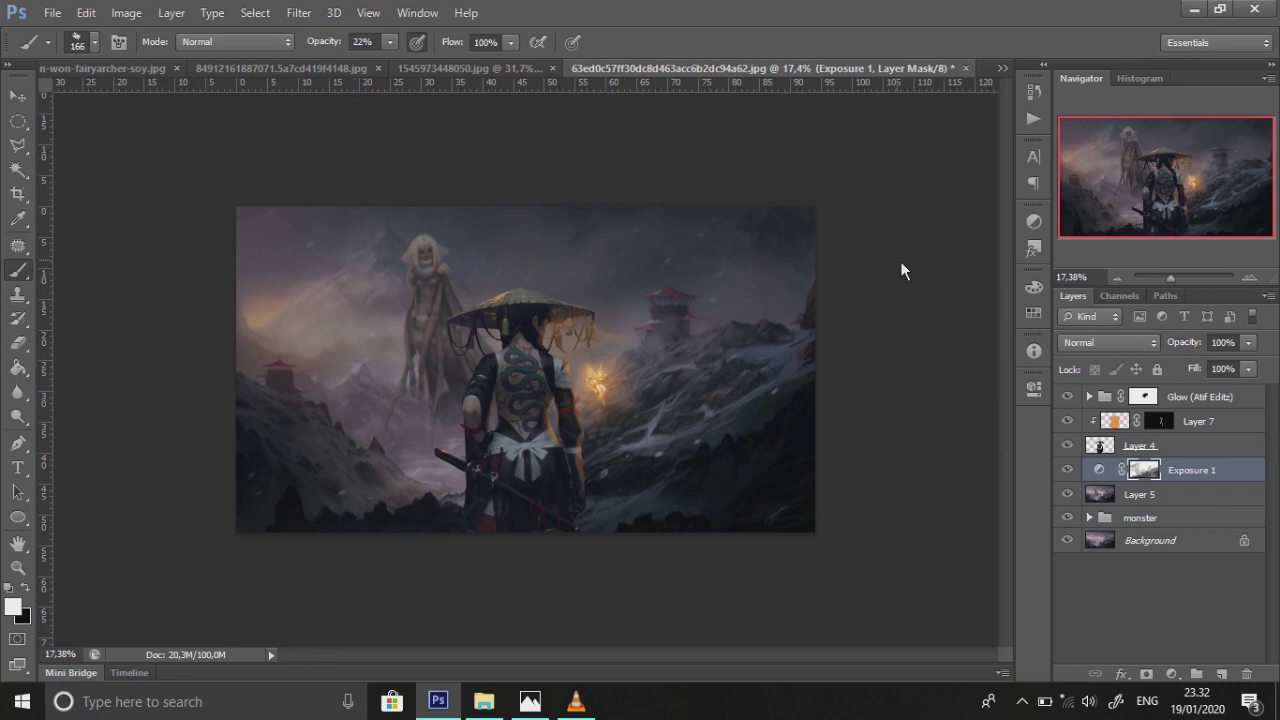
{"action": "left_click", "coordinate": [1200, 396]}
{"action": "left_click", "coordinate": [1140, 445]}
{"action": "left_click", "coordinate": [1067, 470]}
{"action": "left_click", "coordinate": [1067, 470]}
{"action": "left_click", "coordinate": [1069, 472]}
{"action": "left_click", "coordinate": [1069, 472]}
{"action": "left_click", "coordinate": [1143, 470]}
{"action": "left_click_drag", "start_coordinate": [1248, 342], "coordinate": [1211, 365]}
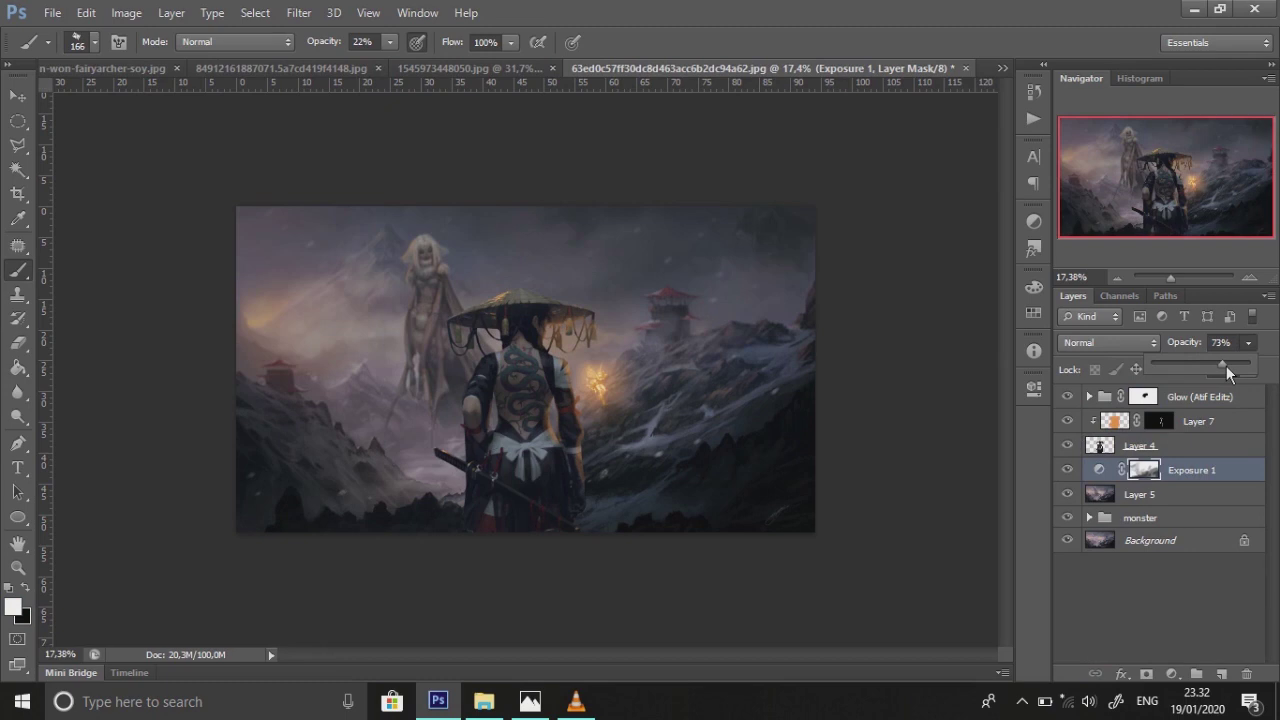
{"action": "left_click", "coordinate": [1140, 445]}
{"action": "left_click", "coordinate": [18, 120]}
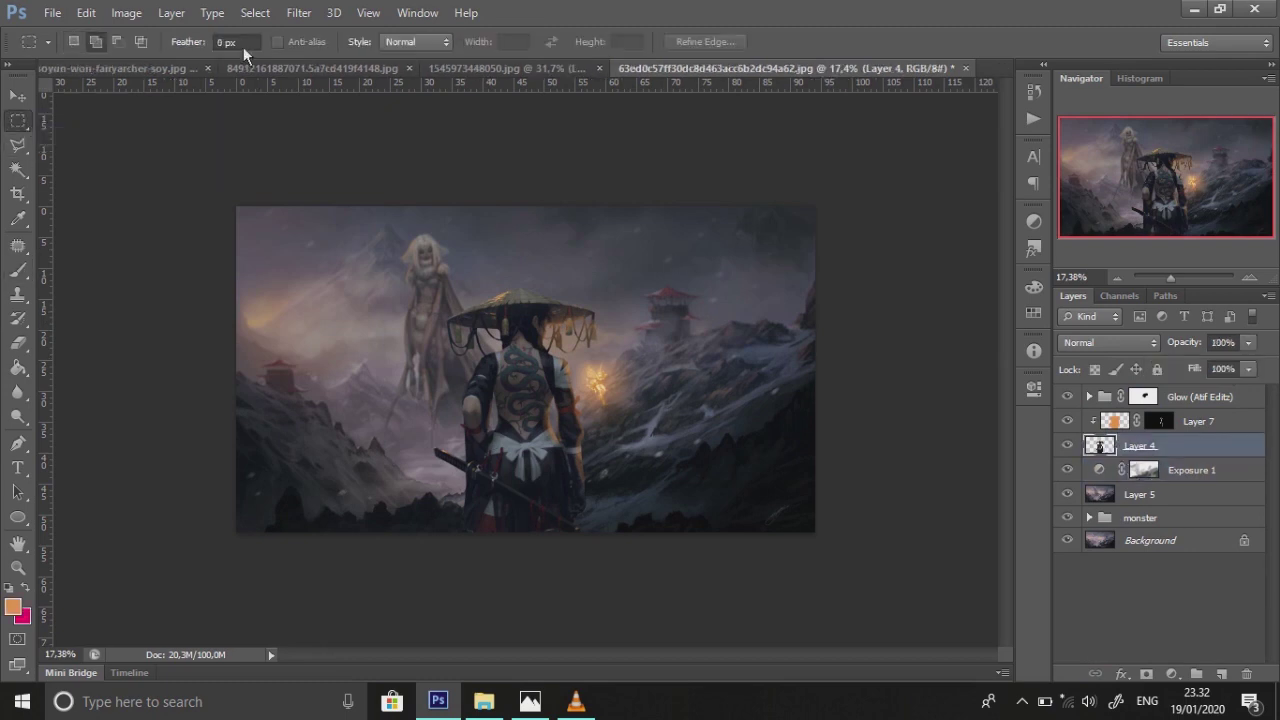
Add a Curves layer masked to an oval around the fairy, pulling the Blue curve slightly down
{"action": "key", "text": "shift+m"}
{"action": "left_click_drag", "start_coordinate": [577, 360], "coordinate": [634, 391]}
{"action": "left_click", "coordinate": [1172, 674]}
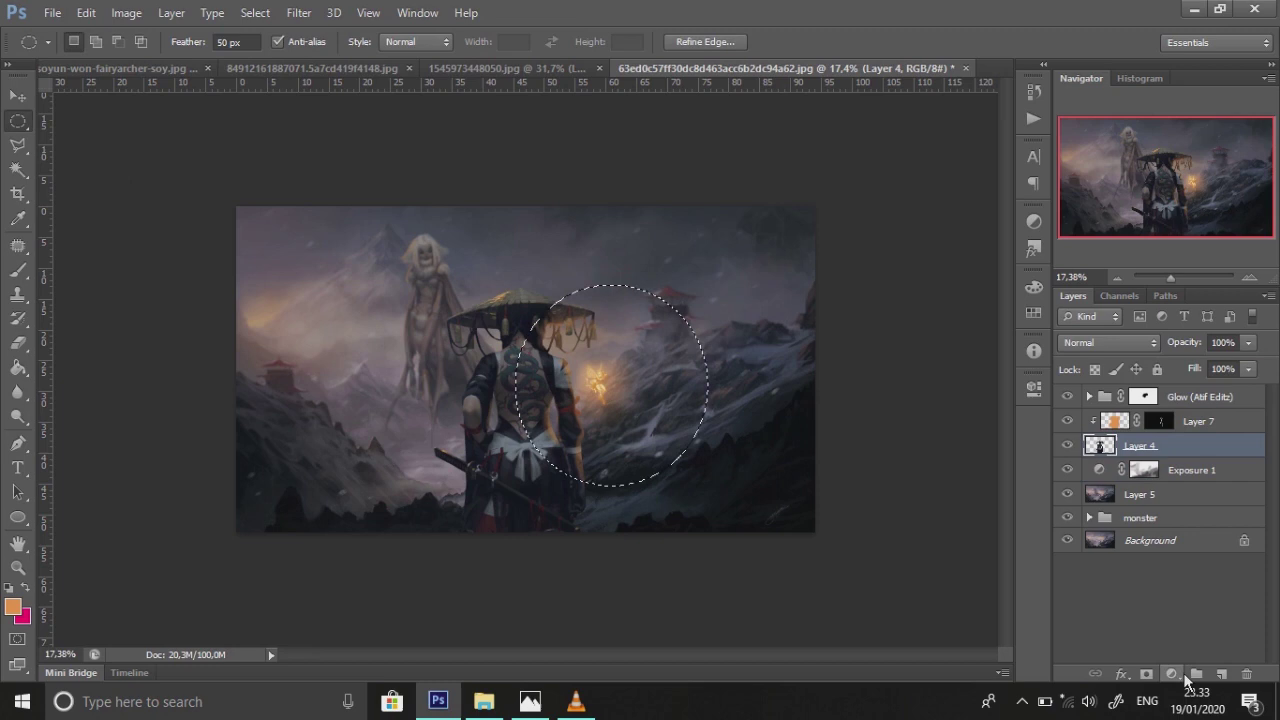
{"action": "left_click", "coordinate": [1150, 380]}
{"action": "left_click", "coordinate": [862, 424]}
{"action": "left_click", "coordinate": [841, 459]}
{"action": "left_click", "coordinate": [890, 526]}
{"action": "left_click", "coordinate": [862, 424]}
{"action": "left_click", "coordinate": [847, 471]}
{"action": "key", "text": "alt+5"}
{"action": "left_click_drag", "start_coordinate": [897, 531], "coordinate": [899, 541]}
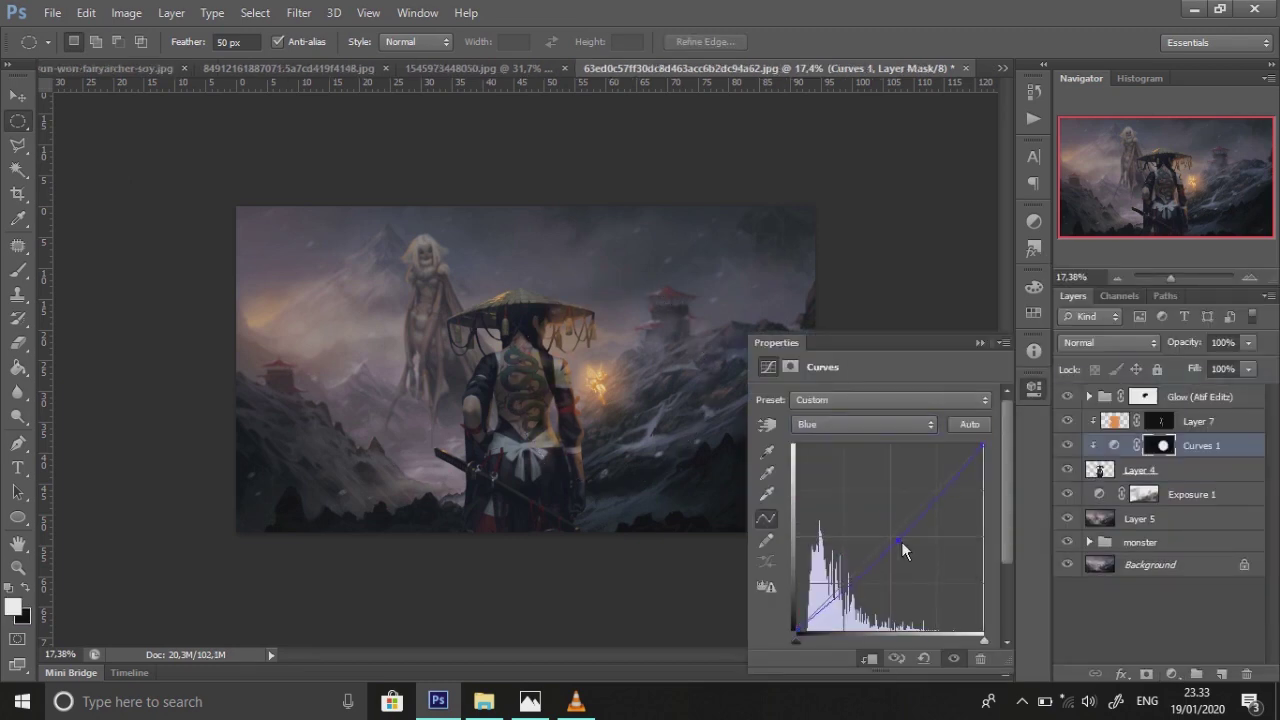
{"action": "left_click", "coordinate": [980, 342]}
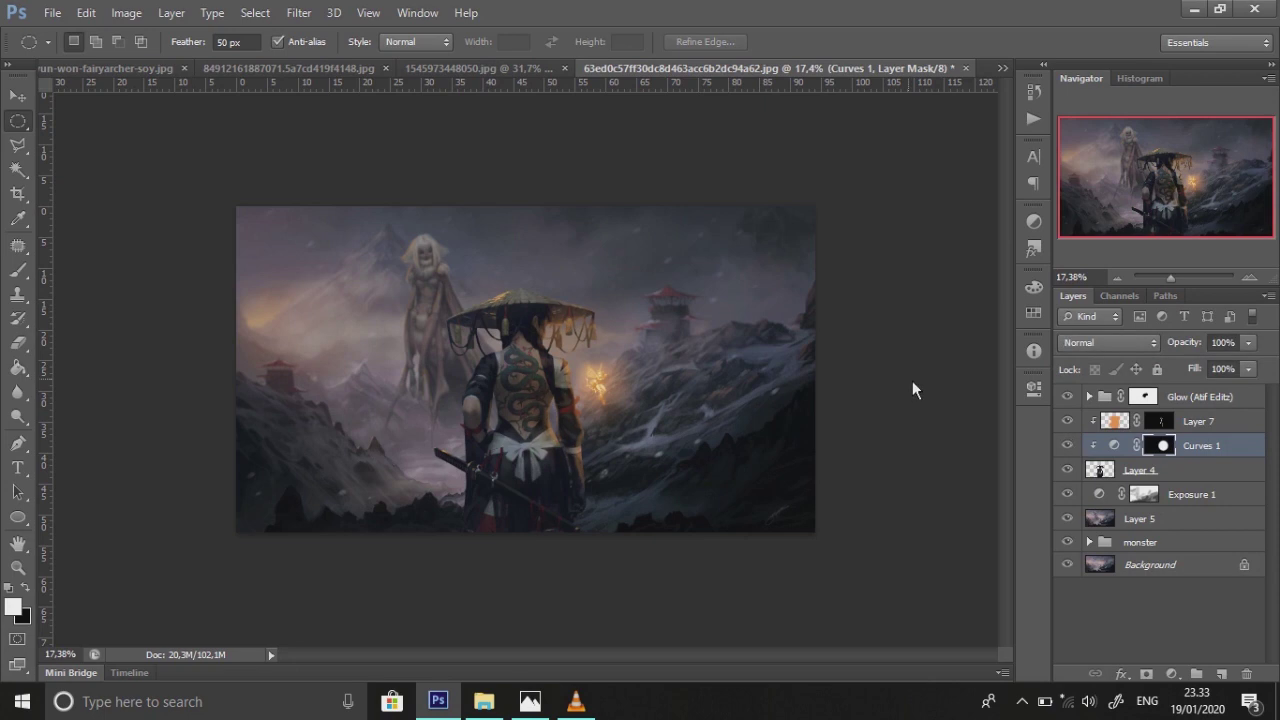
Add a Hue/Saturation adjustment layer that reduces saturation
{"action": "left_click", "coordinate": [1172, 673]}
{"action": "left_click", "coordinate": [1110, 478]}
{"action": "left_click_drag", "start_coordinate": [873, 508], "coordinate": [970, 508]}
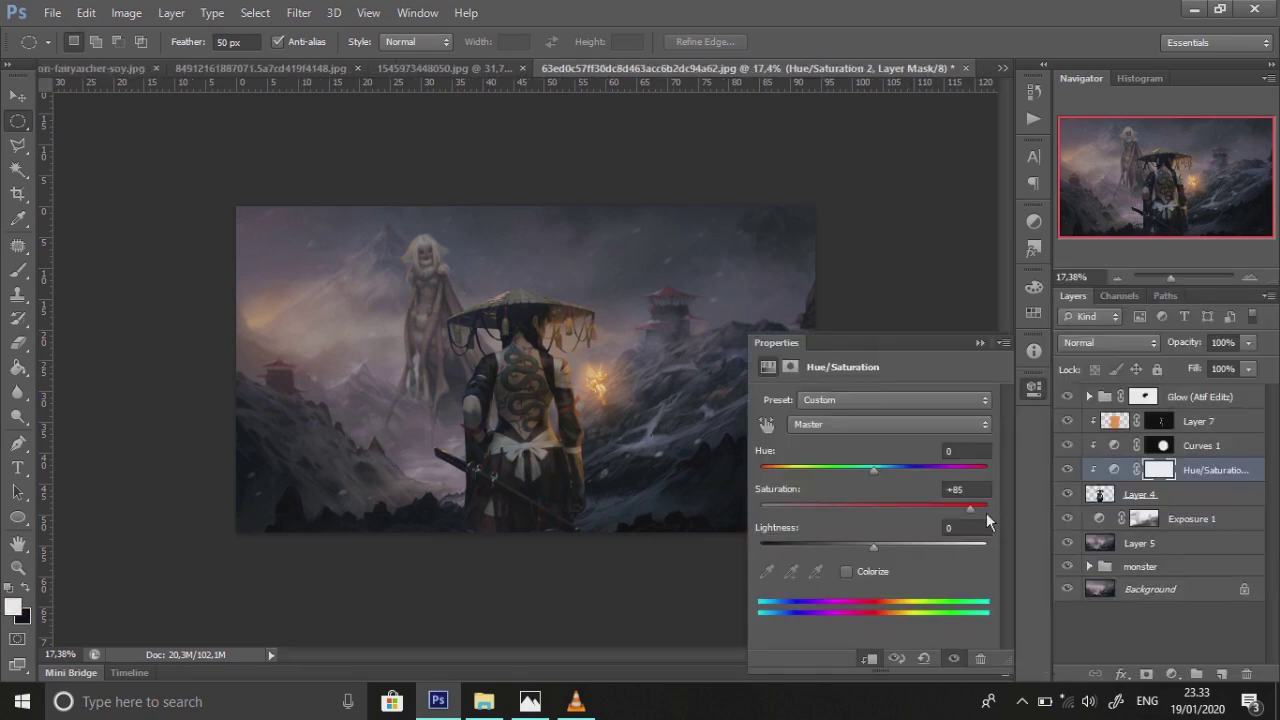
{"action": "mouse_move", "coordinate": [859, 517]}
{"action": "left_mouse_down"}
{"action": "mouse_move", "coordinate": [752, 529]}
{"action": "mouse_move", "coordinate": [843, 499]}
{"action": "left_mouse_up"}
Add a second Hue/Saturation layer with an inverted black mask, revealed in one small spot
{"action": "left_click", "coordinate": [1033, 387]}
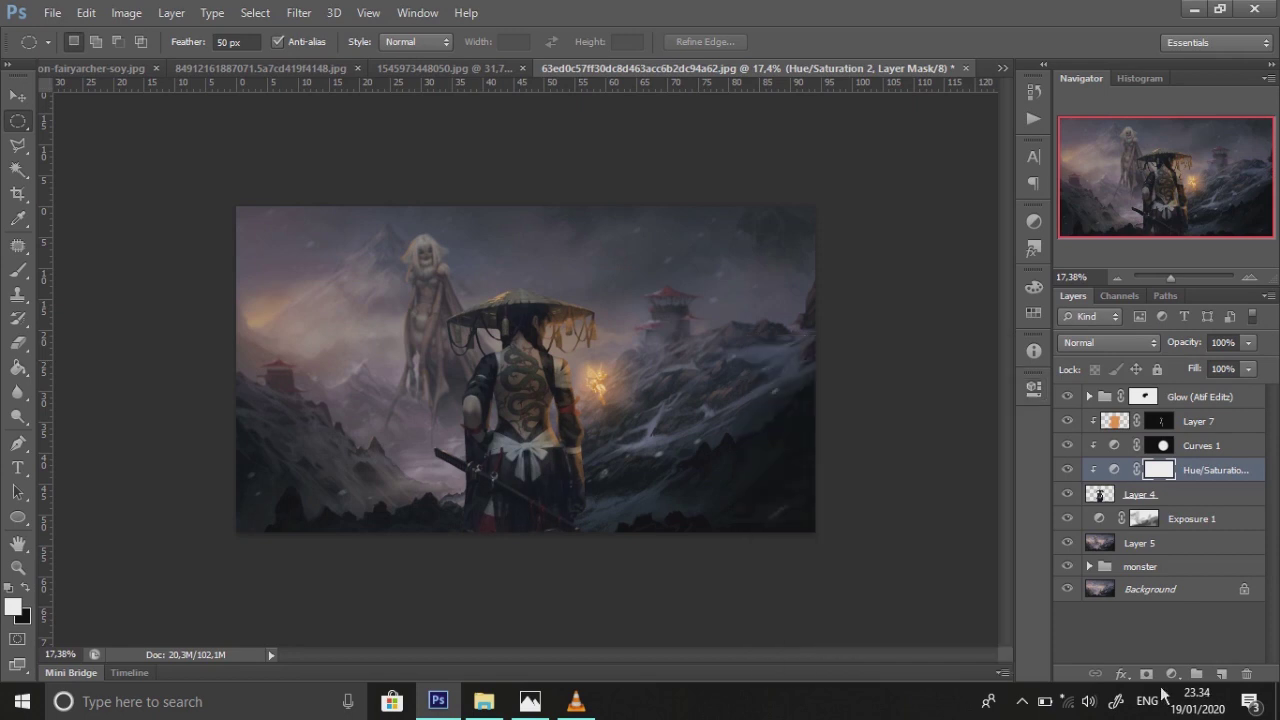
{"action": "left_click", "coordinate": [790, 405]}
{"action": "left_click", "coordinate": [1033, 387]}
{"action": "key", "text": "ctrl+i"}
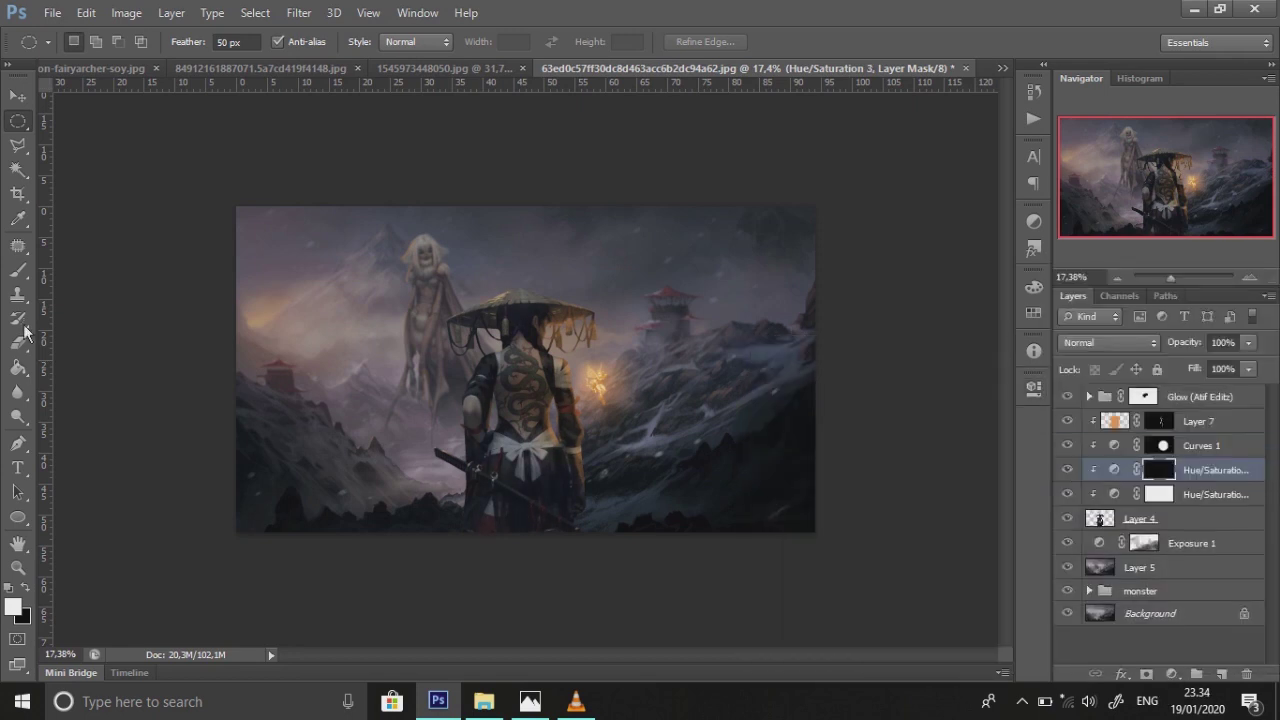
{"action": "key", "text": "b"}
{"action": "key", "text": "0"}
{"action": "left_click", "coordinate": [502, 287]}
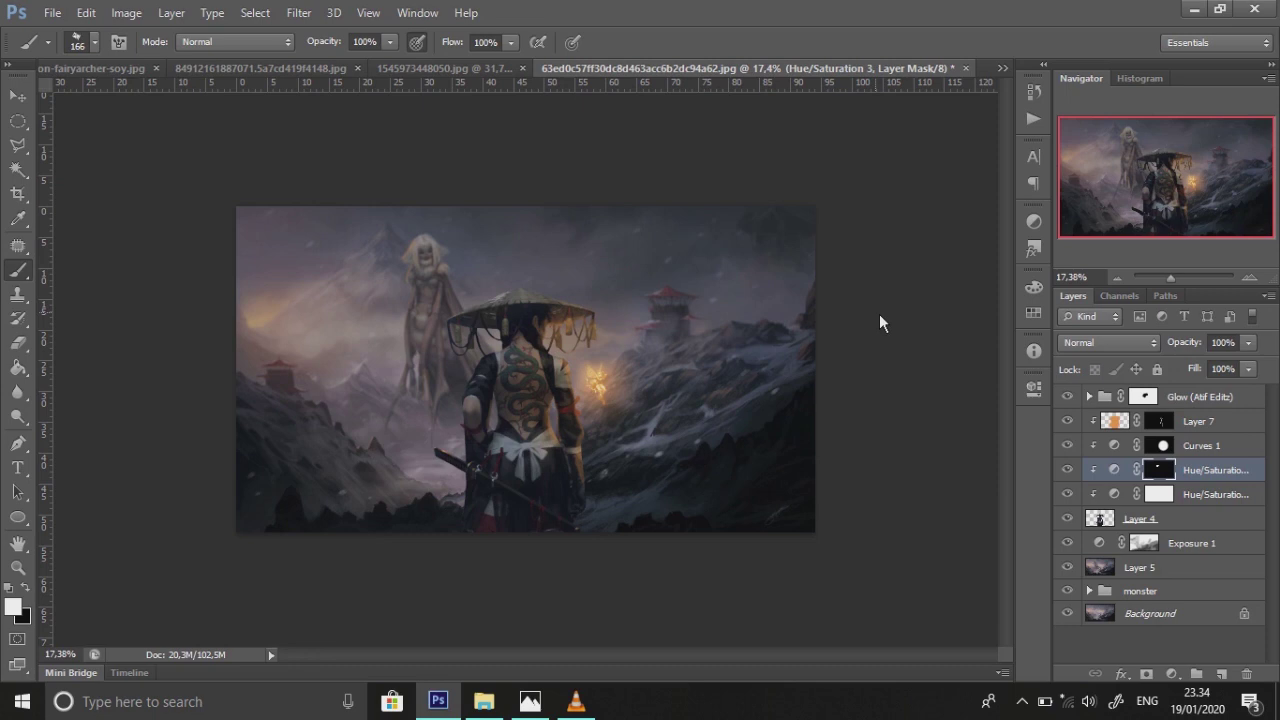
Move Curves 1 into Group 1 and bring up its layer options for clipping
{"action": "left_click_drag", "start_coordinate": [1120, 421], "coordinate": [1197, 673]}
{"action": "left_click_drag", "start_coordinate": [1116, 464], "coordinate": [1112, 420]}
{"action": "right_click", "coordinate": [1227, 441]}
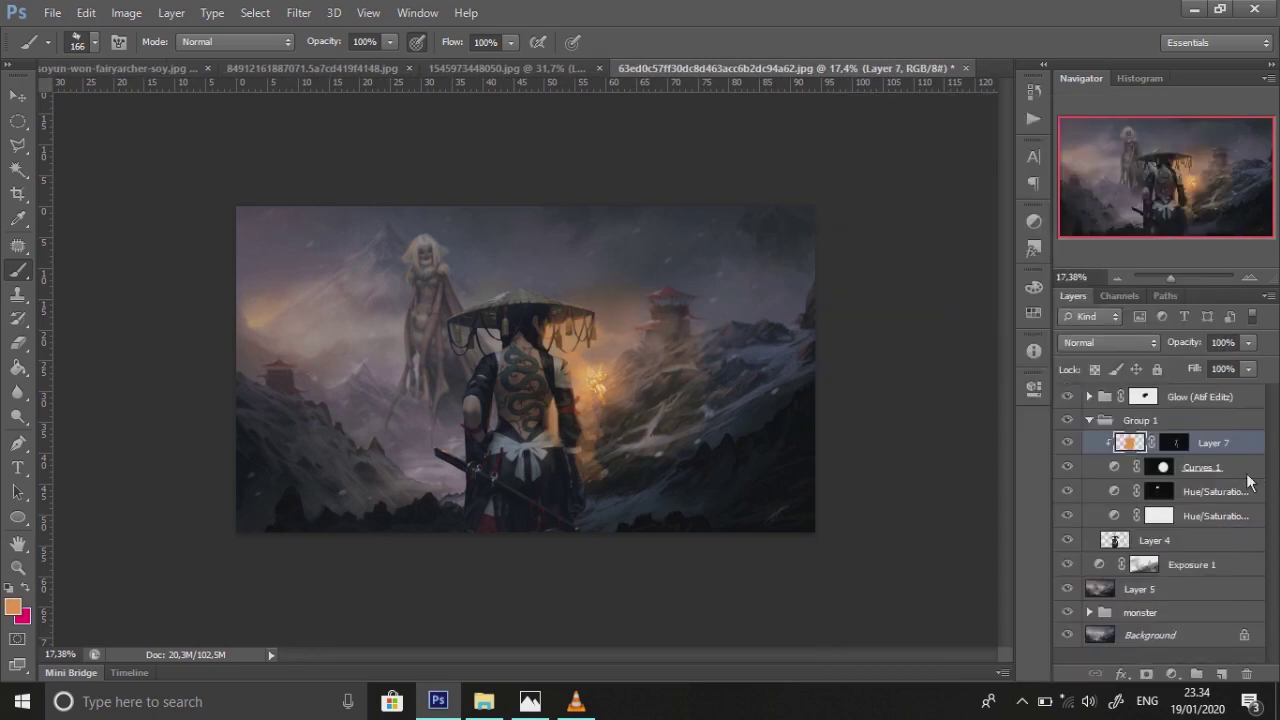
Clip the Curves and both Hue/Saturation layers to the layer below, then collapse Group 1
{"action": "left_click", "coordinate": [1050, 388]}
{"action": "left_click", "coordinate": [1220, 515]}
{"action": "key", "text": "ctrl+alt+g"}
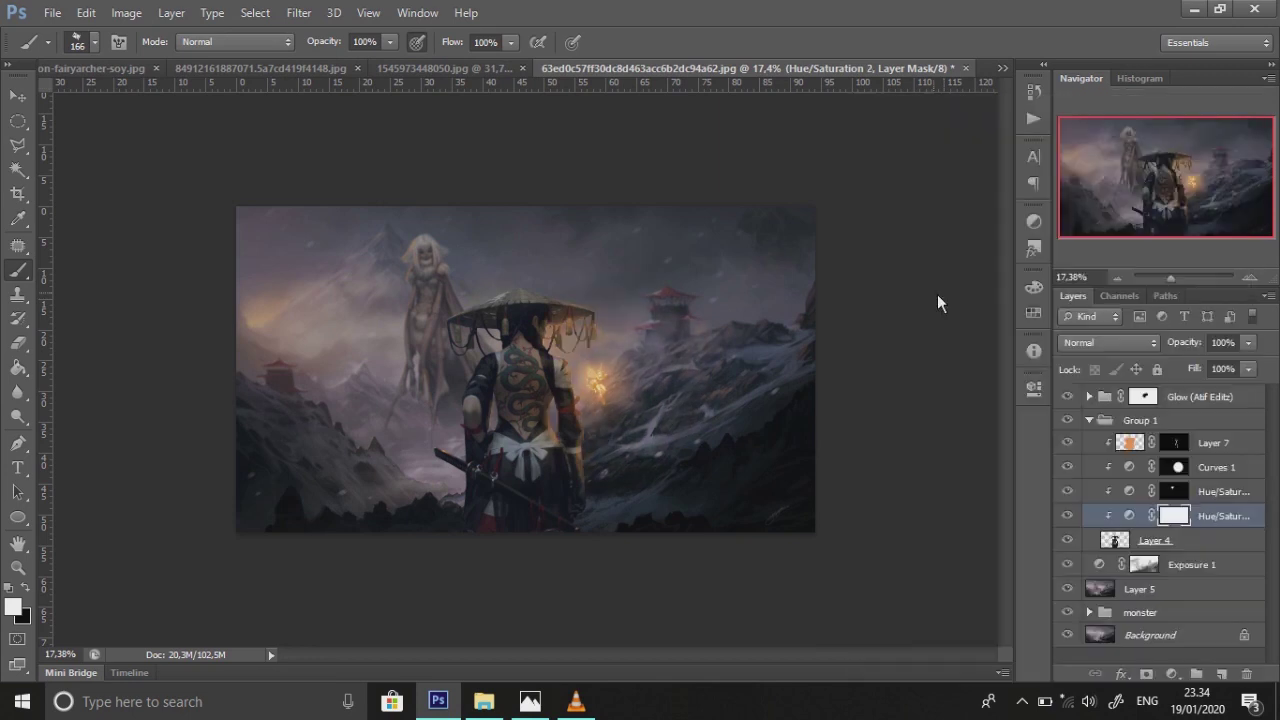
{"action": "left_click", "coordinate": [1090, 420]}
Place a vertical guide through the samurai and cancel a trial transform of Group 1
{"action": "key", "text": "v"}
{"action": "left_click_drag", "start_coordinate": [43, 175], "coordinate": [526, 197]}
{"action": "left_click", "coordinate": [1112, 422]}
{"action": "key", "text": "ctrl+t"}
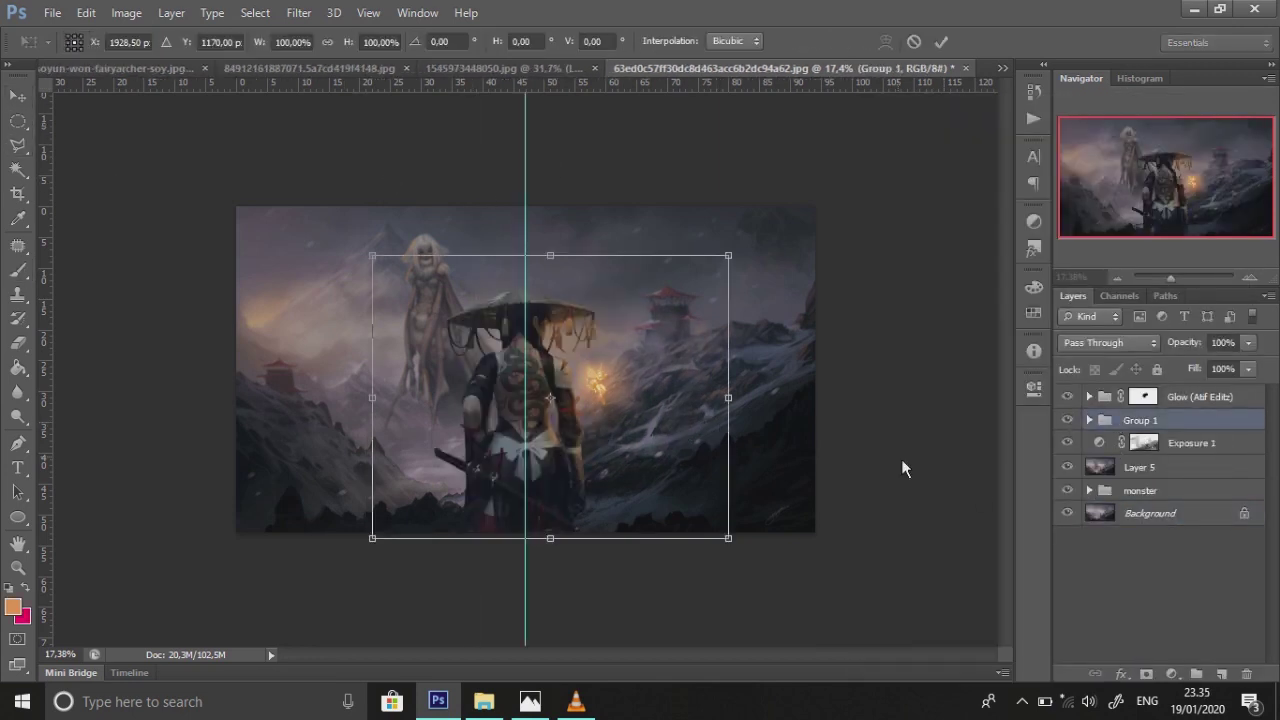
{"action": "key", "text": "Escape"}
Move the samurai's Layer 4 below Glow and commit its transform
{"action": "left_click", "coordinate": [1089, 420]}
{"action": "left_click", "coordinate": [1120, 540]}
{"action": "key", "text": "ctrl+t"}
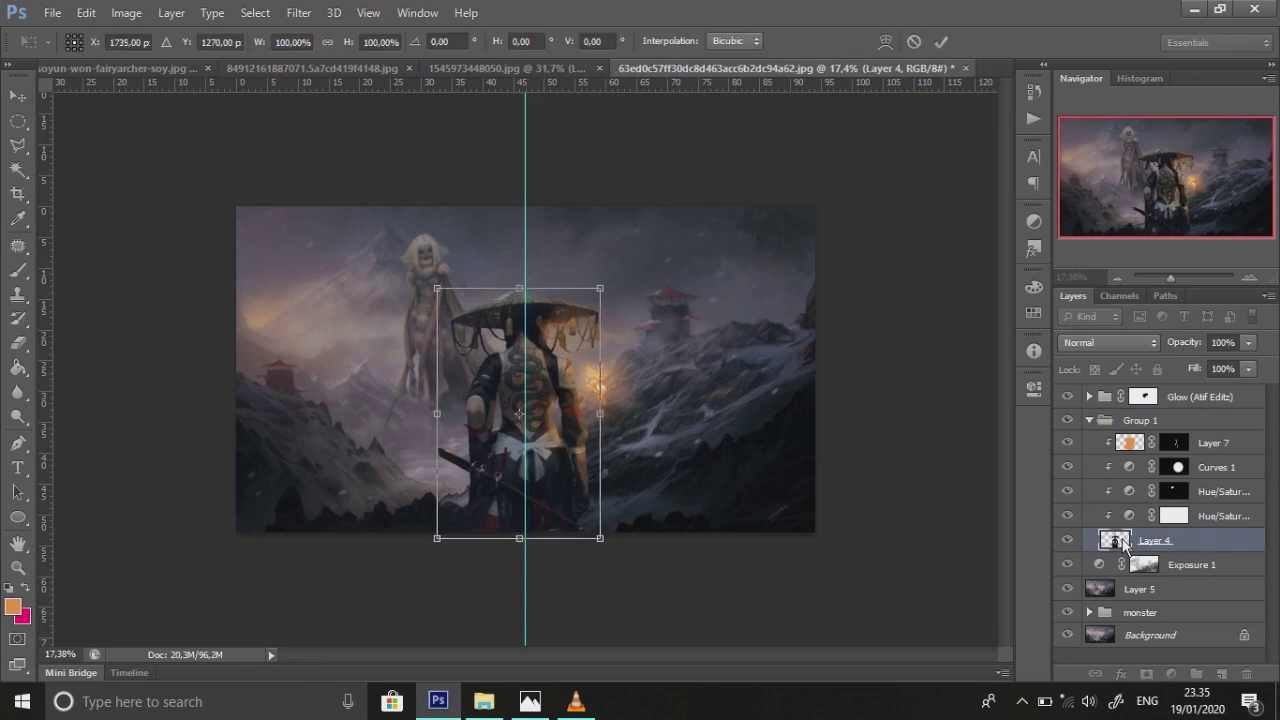
{"action": "key", "text": "Return"}
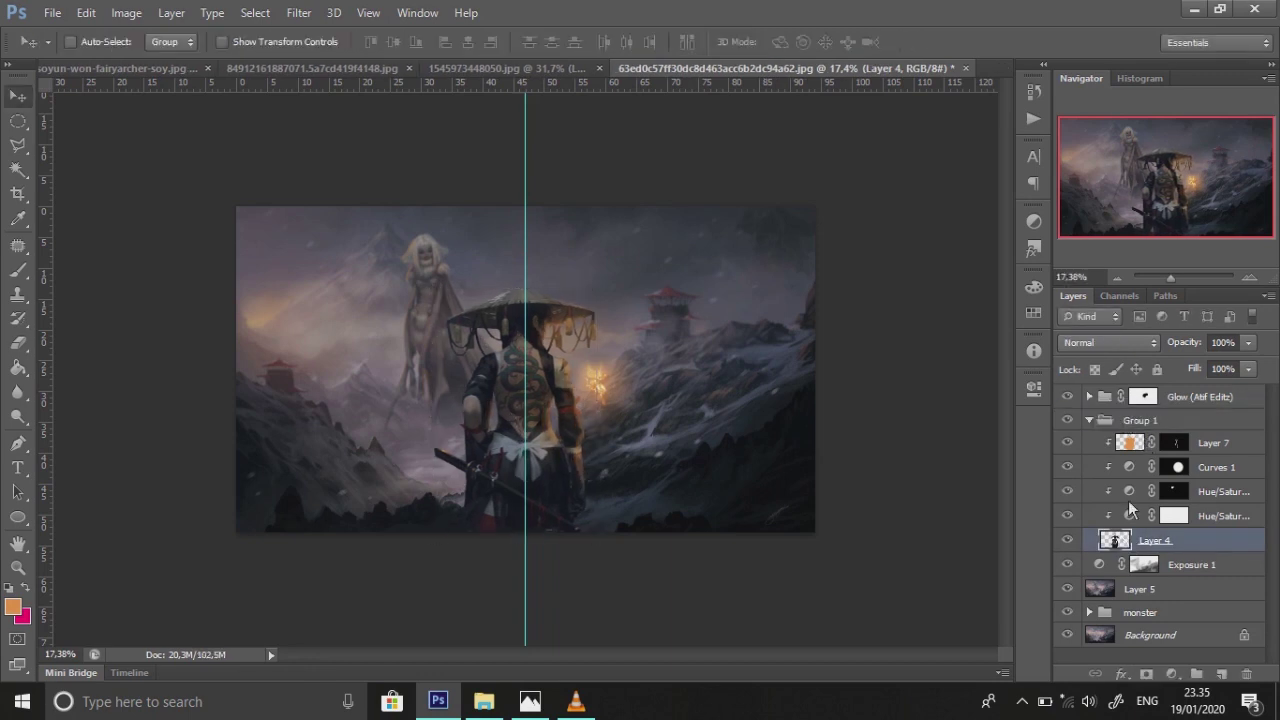
{"action": "left_click_drag", "start_coordinate": [1130, 508], "coordinate": [1130, 410]}
{"action": "key", "text": "ctrl+t"}
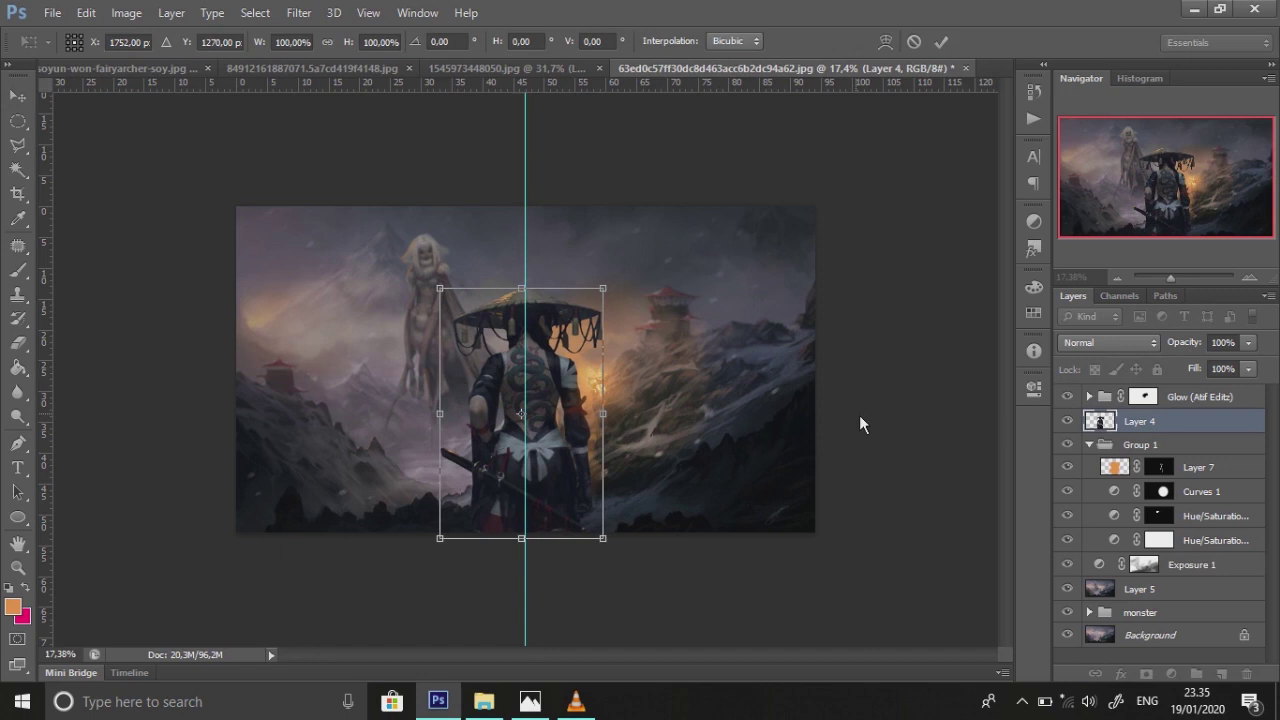
{"action": "key", "text": "Return"}
Commit the Group 1 transform, target the Glow mask, and clear the guides from the canvas
{"action": "left_click", "coordinate": [1108, 448]}
{"action": "key", "text": "ctrl+t"}
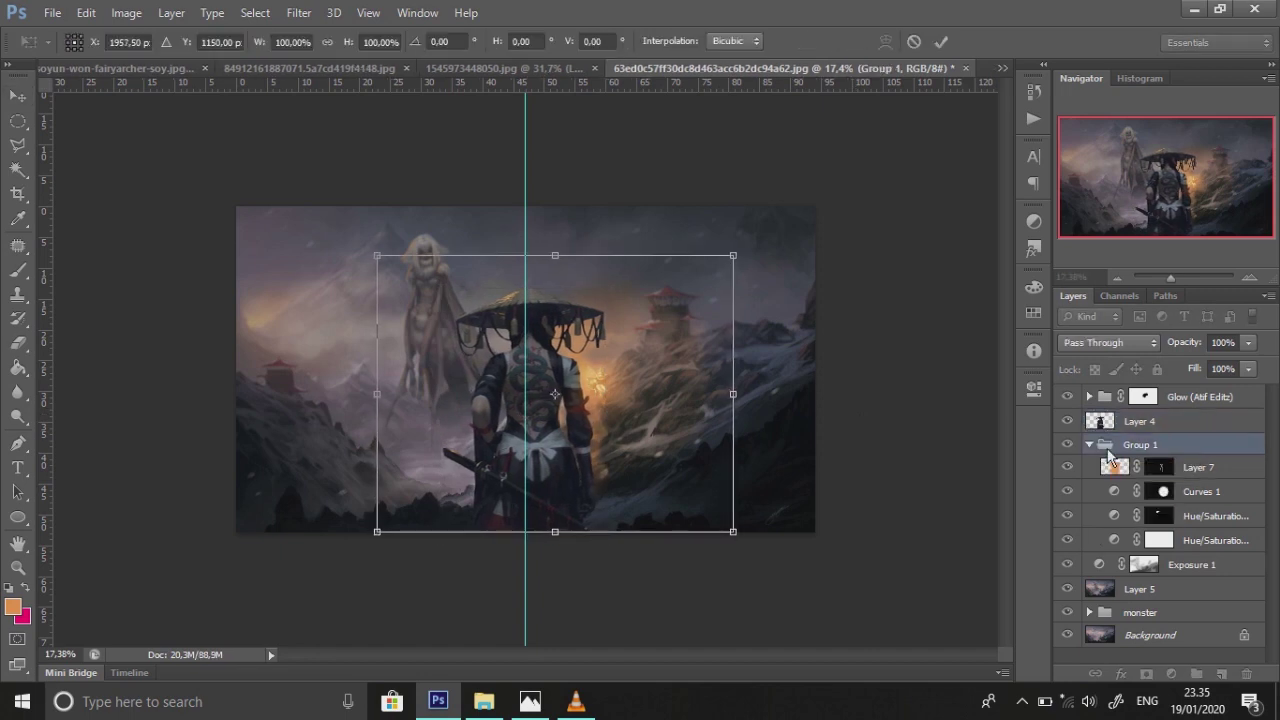
{"action": "key", "text": "Return"}
{"action": "left_click", "coordinate": [1116, 492]}
{"action": "right_click", "coordinate": [1116, 492]}
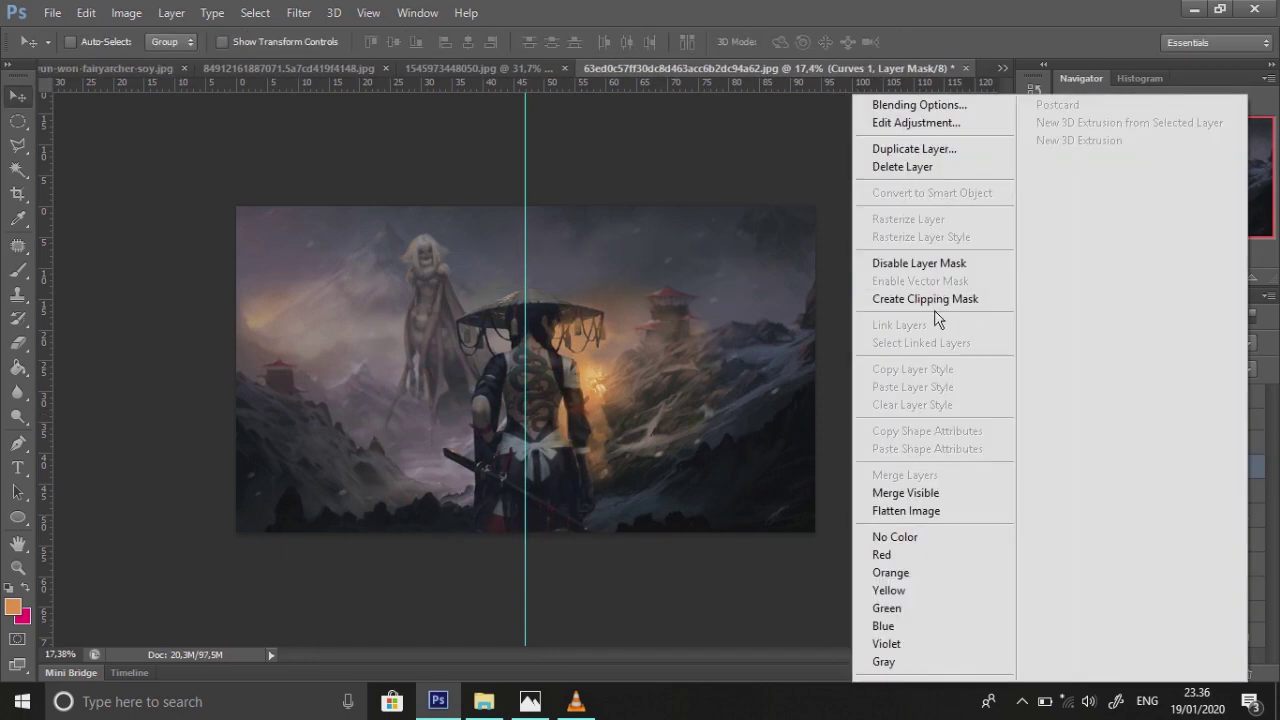
{"action": "left_click", "coordinate": [980, 300]}
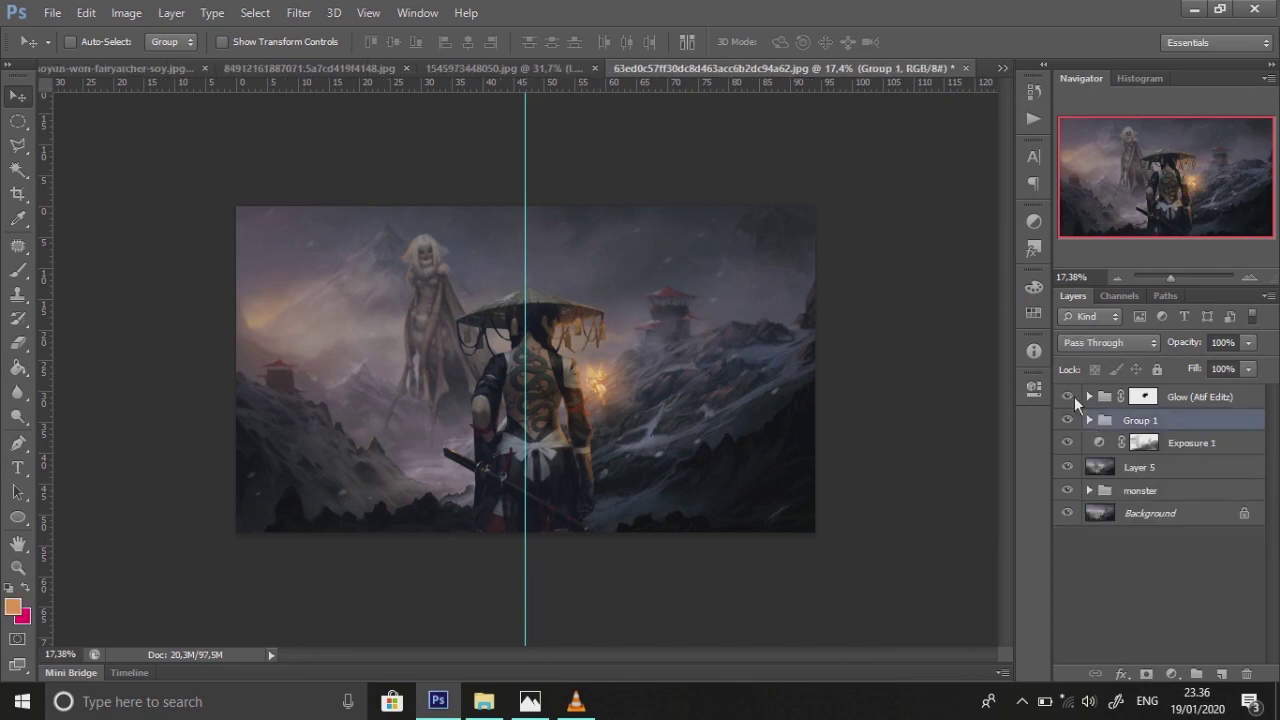
{"action": "left_click", "coordinate": [1143, 396]}
{"action": "key", "text": "ctrl+semicolon"}
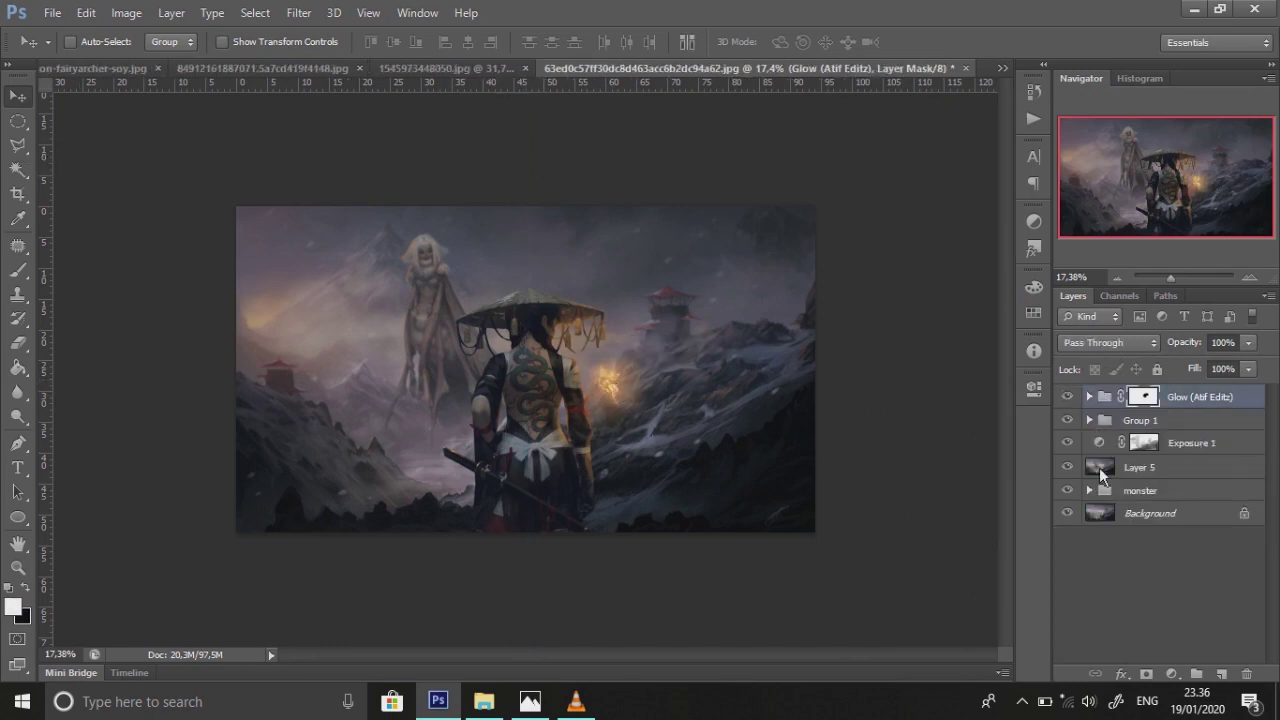
Paint white fog on a new layer above Layer 5 across the mountains at 42% opacity
{"action": "left_click", "coordinate": [1099, 467]}
{"action": "key", "text": "ctrl+shift+alt+n"}
{"action": "key", "text": "i"}
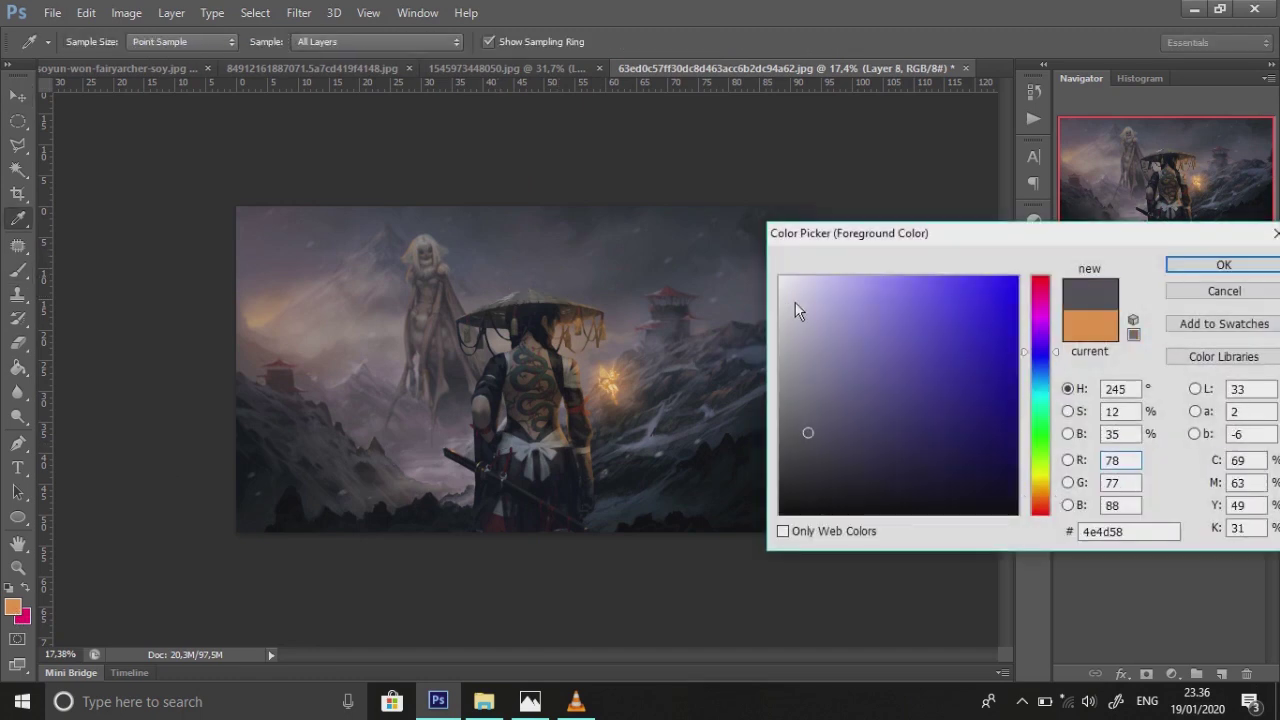
{"action": "left_click", "coordinate": [780, 277]}
{"action": "key", "text": "Return"}
{"action": "key", "text": "b"}
{"action": "right_click", "coordinate": [386, 240]}
{"action": "key", "text": "Return"}
{"action": "mouse_move", "coordinate": [386, 209]}
{"action": "left_mouse_down"}
{"action": "mouse_move", "coordinate": [262, 276]}
{"action": "mouse_move", "coordinate": [737, 371]}
{"action": "mouse_move", "coordinate": [651, 351]}
{"action": "mouse_move", "coordinate": [803, 343]}
{"action": "left_mouse_up"}
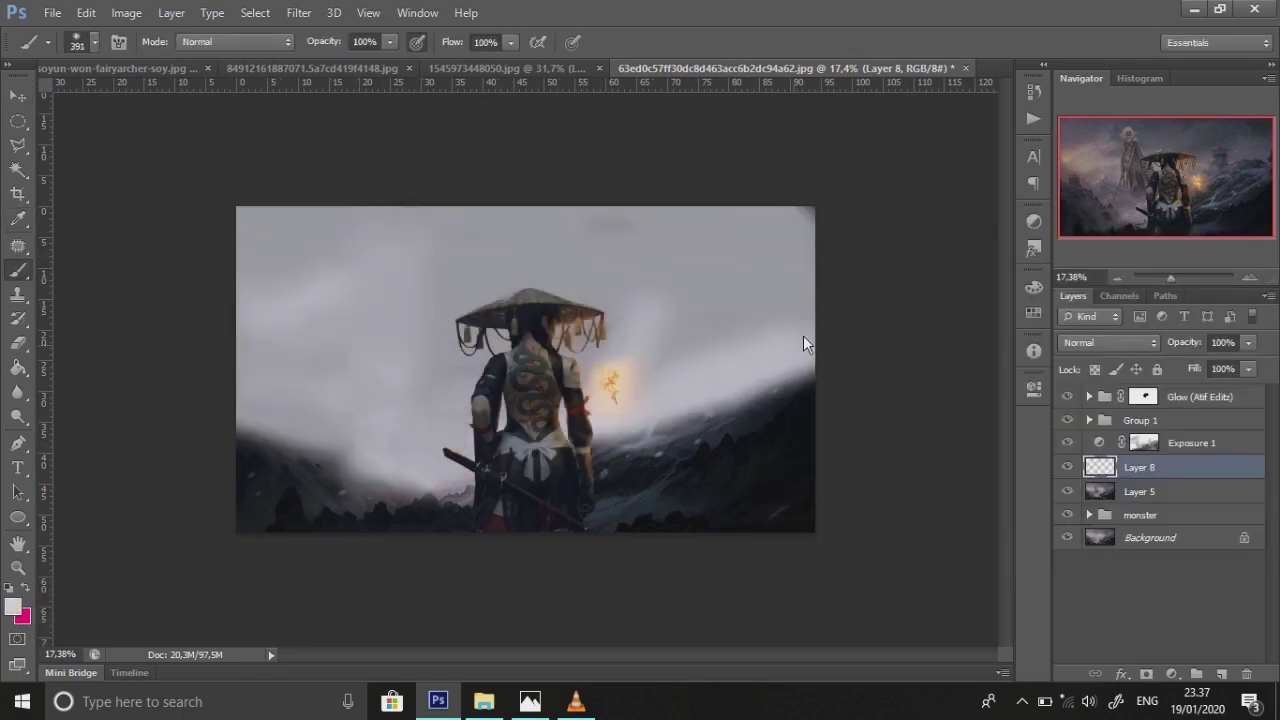
{"action": "left_click", "coordinate": [1248, 342]}
{"action": "left_click_drag", "start_coordinate": [1250, 364], "coordinate": [1197, 364]}
{"action": "mouse_move", "coordinate": [102, 447]}
{"action": "left_mouse_down"}
{"action": "mouse_move", "coordinate": [517, 484]}
{"action": "mouse_move", "coordinate": [688, 525]}
{"action": "mouse_move", "coordinate": [790, 505]}
{"action": "left_mouse_up"}
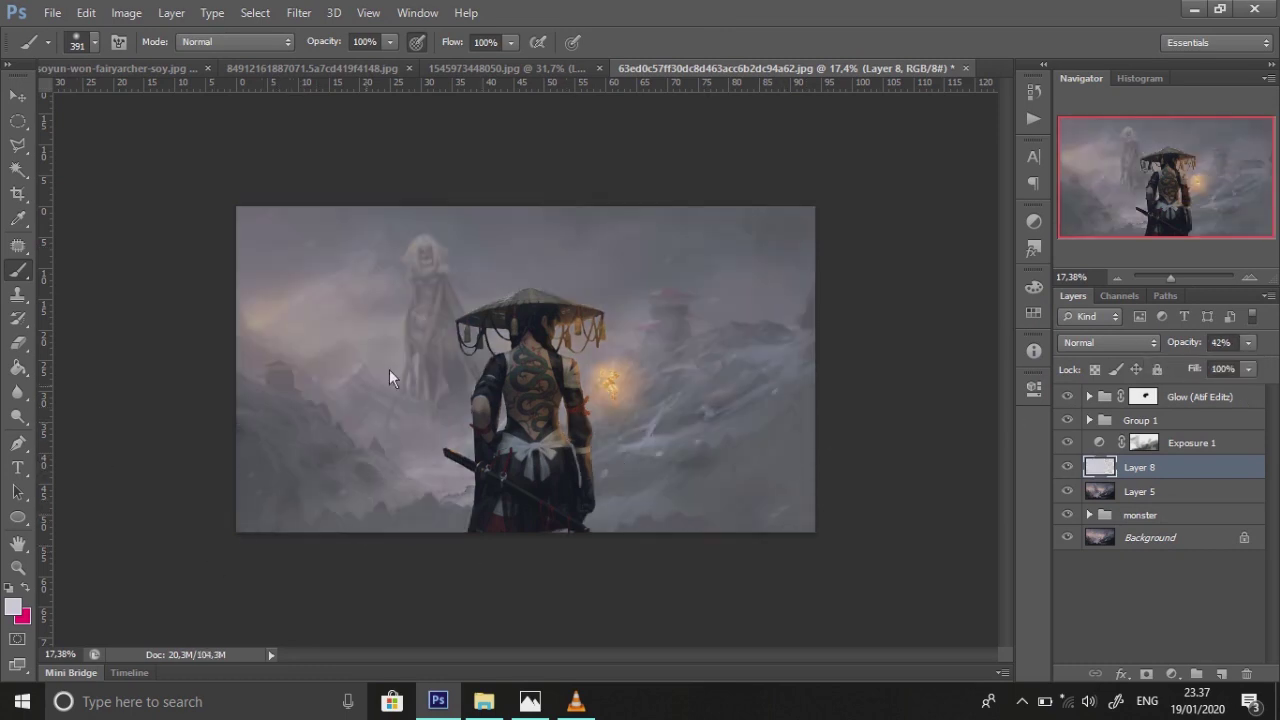
Erase fog from the dark foreground and lower corners with a 32% eraser
{"action": "key", "text": "e"}
{"action": "right_click", "coordinate": [548, 364]}
{"action": "scroll", "coordinate": [728, 506], "scroll_direction": "down", "scroll_amount": 5}
{"action": "mouse_move", "coordinate": [290, 500]}
{"action": "left_mouse_down"}
{"action": "mouse_move", "coordinate": [348, 541]}
{"action": "mouse_move", "coordinate": [732, 484]}
{"action": "mouse_move", "coordinate": [418, 427]}
{"action": "left_mouse_up"}
{"action": "left_click", "coordinate": [317, 42]}
{"action": "left_click_drag", "start_coordinate": [319, 65], "coordinate": [272, 65]}
{"action": "mouse_move", "coordinate": [272, 395]}
{"action": "left_mouse_down"}
{"action": "mouse_move", "coordinate": [290, 481]}
{"action": "mouse_move", "coordinate": [825, 365]}
{"action": "left_mouse_up"}
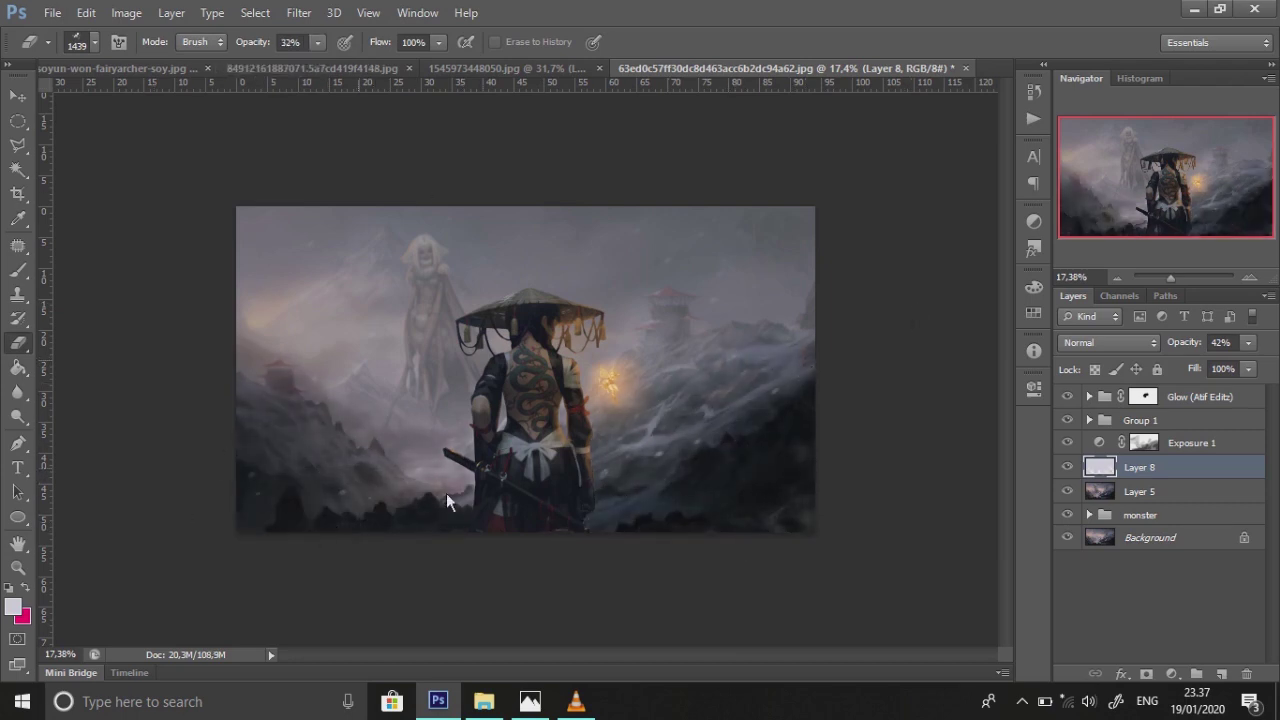
Set the eraser to 16% strength and size 1521, toggling the fog layer to compare
{"action": "left_click", "coordinate": [1067, 467]}
{"action": "key", "text": "1"}
{"action": "key", "text": "6"}
{"action": "key", "text": "bracketleft"}
{"action": "key", "text": "bracketleft"}
{"action": "key", "text": "bracketleft"}
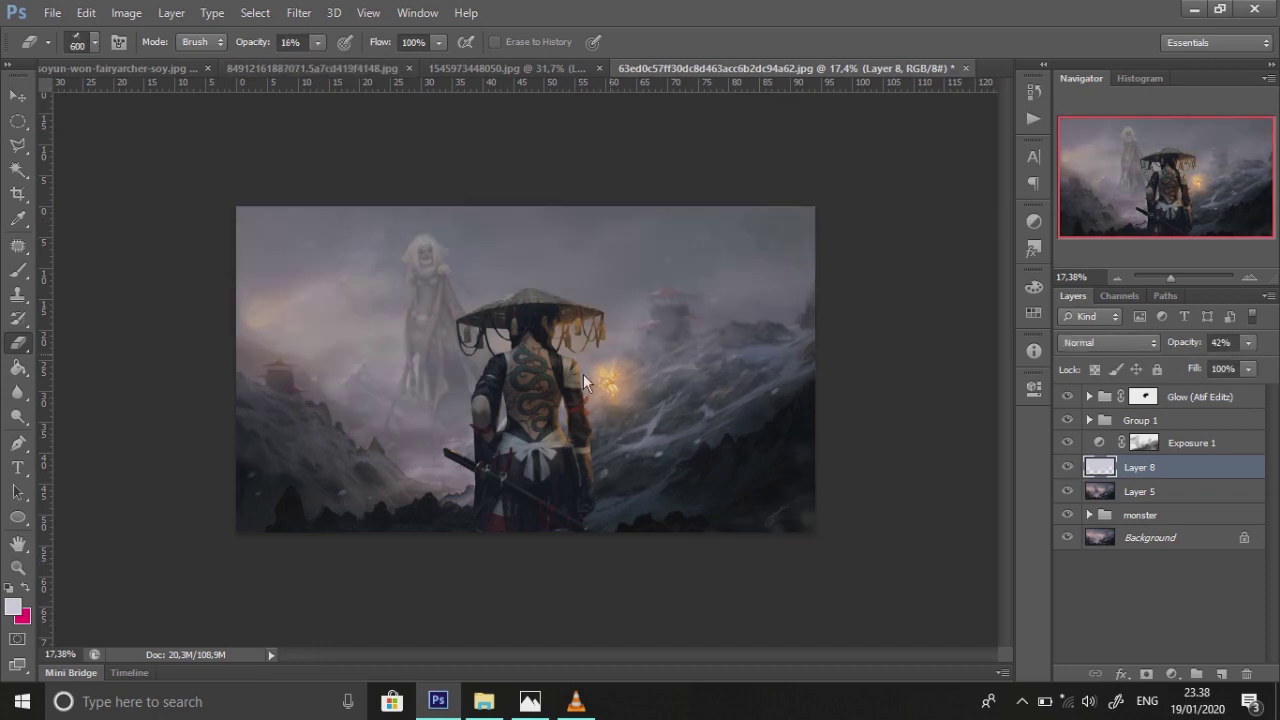
{"action": "right_click", "coordinate": [650, 328]}
{"action": "left_click_drag", "start_coordinate": [700, 373], "coordinate": [837, 373]}
{"action": "key", "text": "Return"}
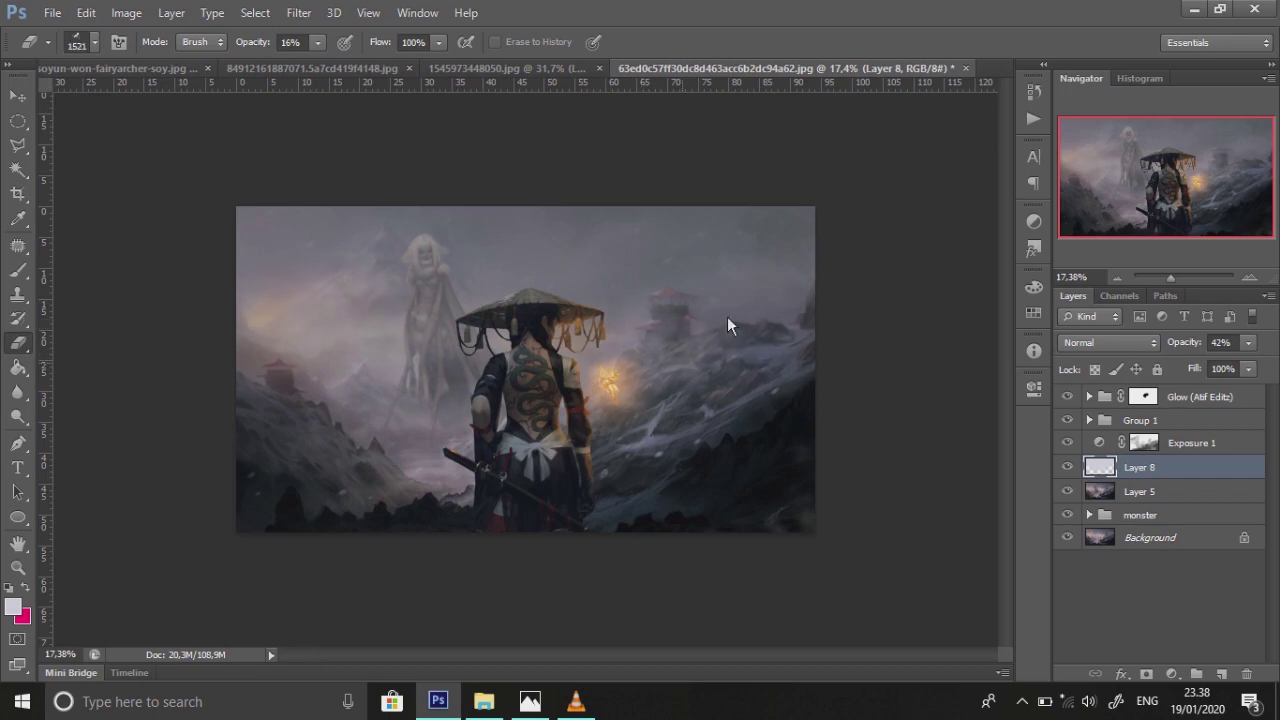
{"action": "left_click", "coordinate": [1070, 469]}
{"action": "left_click", "coordinate": [1070, 469]}
Fade the fog layer to 18% opacity, hide Layer 5, and duplicate Layer 1 copy
{"action": "left_click", "coordinate": [1090, 514]}
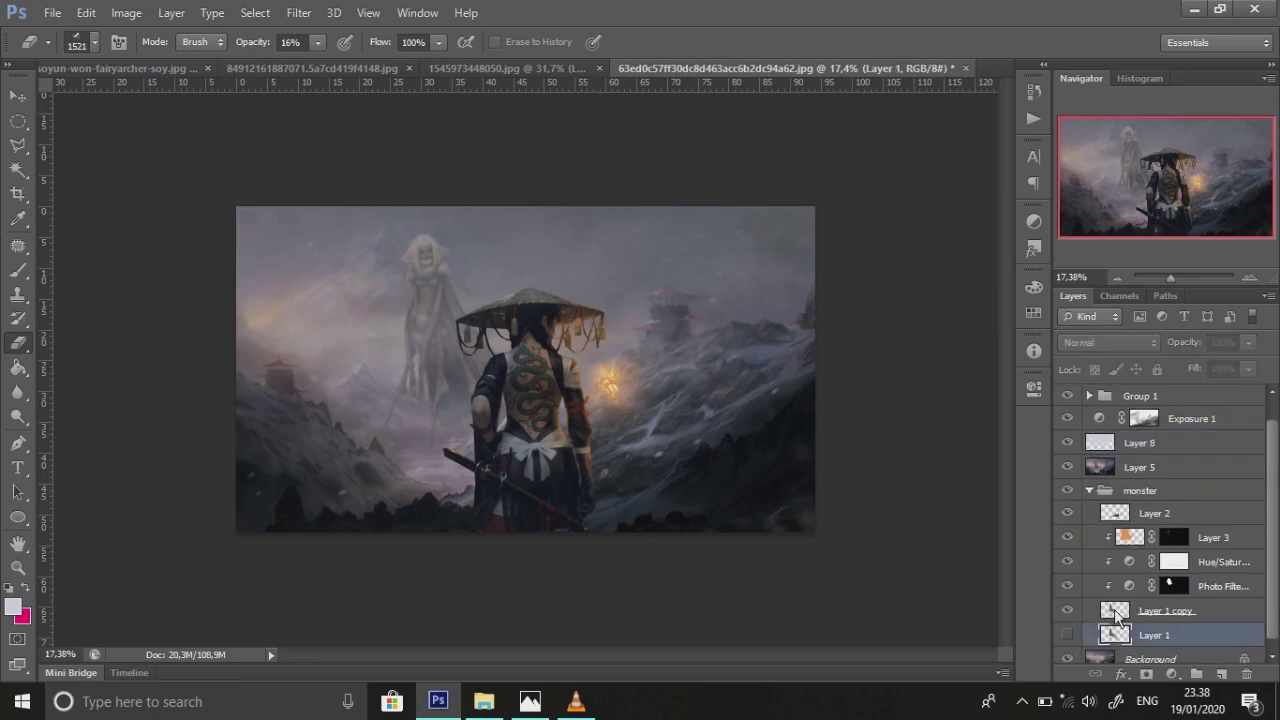
{"action": "left_click", "coordinate": [1067, 467]}
{"action": "left_click", "coordinate": [1140, 442]}
{"action": "left_click_drag", "start_coordinate": [1248, 342], "coordinate": [1203, 361]}
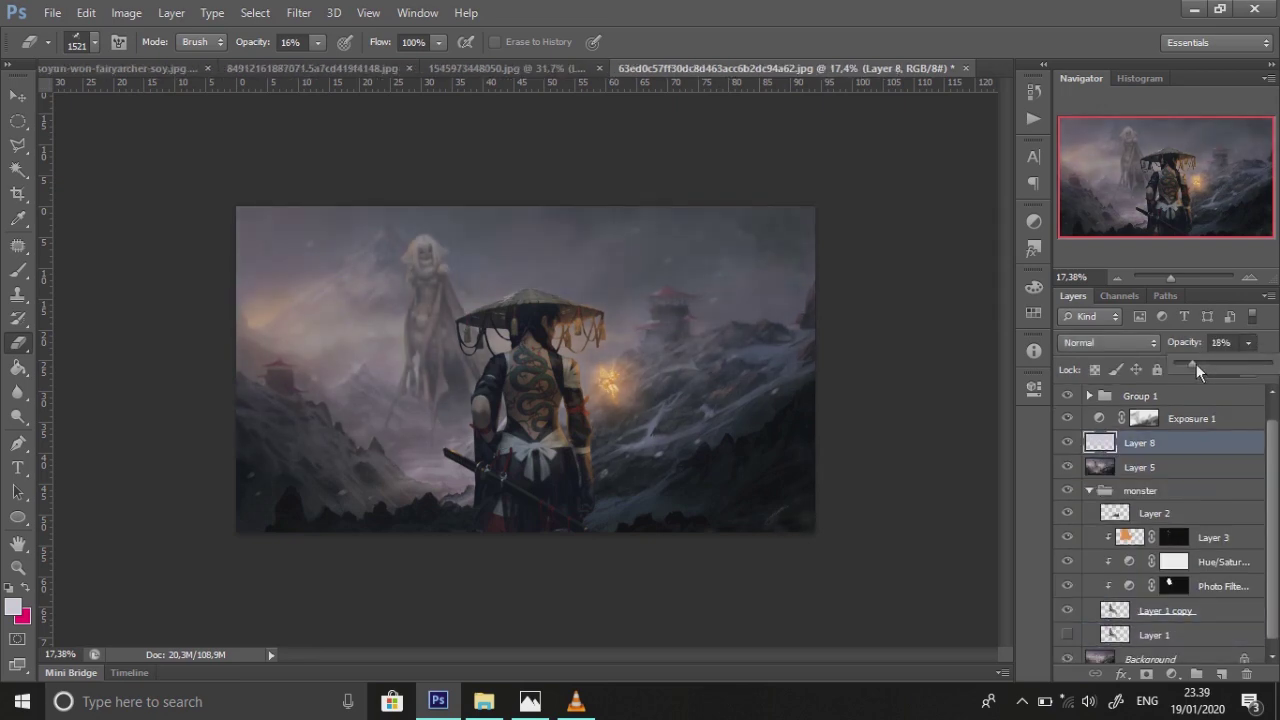
{"action": "left_click", "coordinate": [1067, 467]}
{"action": "left_click", "coordinate": [1115, 610]}
{"action": "key", "text": "ctrl+j"}
Darken the duplicated Layer 1 copy with an Exposure adjustment of -0.43
{"action": "left_click", "coordinate": [126, 12]}
{"action": "left_click", "coordinate": [360, 105]}
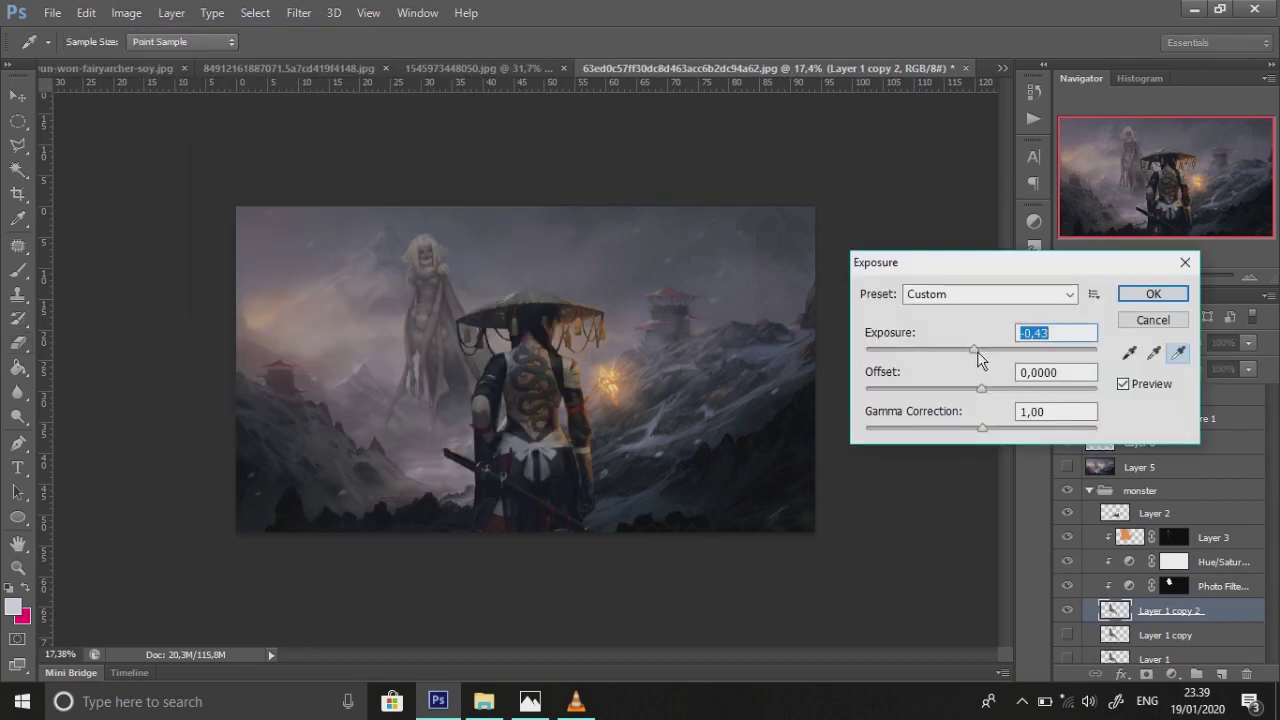
{"action": "left_click", "coordinate": [1153, 294]}
Add an Exposure layer at -0.44 masked to an oval around the giant
{"action": "key", "text": "m"}
{"action": "left_click_drag", "start_coordinate": [364, 190], "coordinate": [545, 427]}
{"action": "left_click", "coordinate": [1178, 677]}
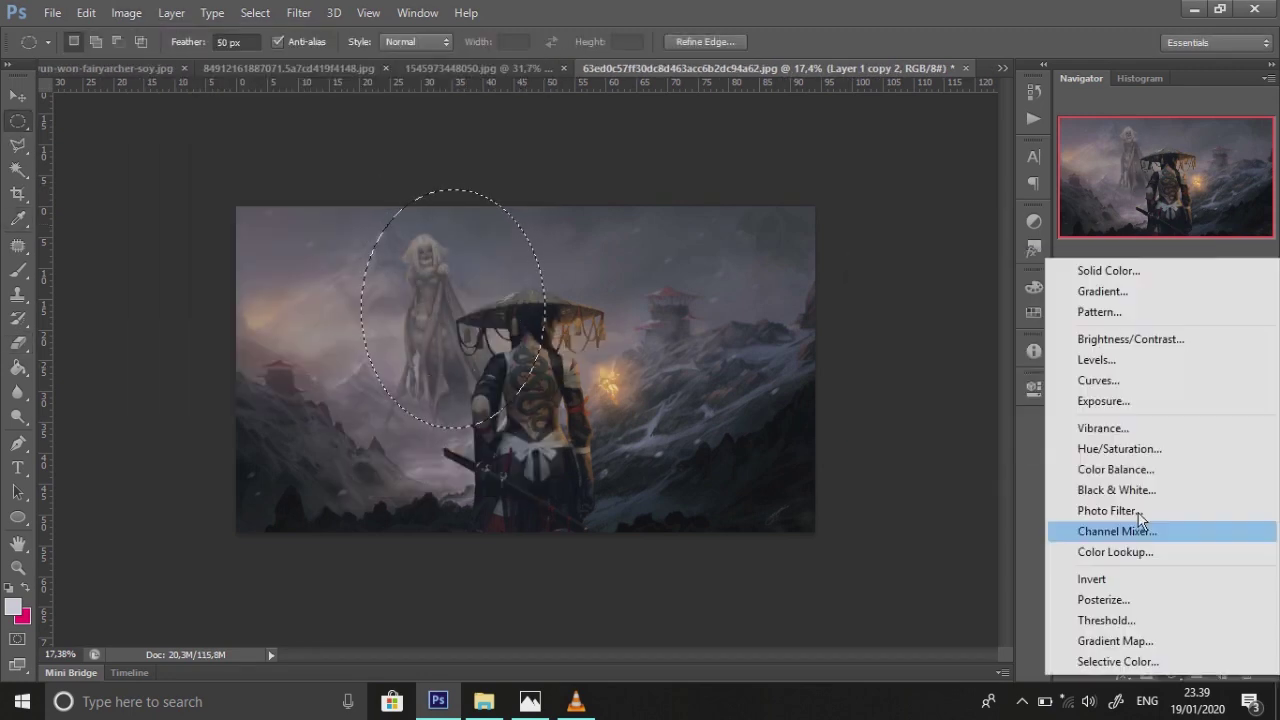
{"action": "left_click", "coordinate": [1130, 403]}
{"action": "left_click_drag", "start_coordinate": [874, 448], "coordinate": [868, 448]}
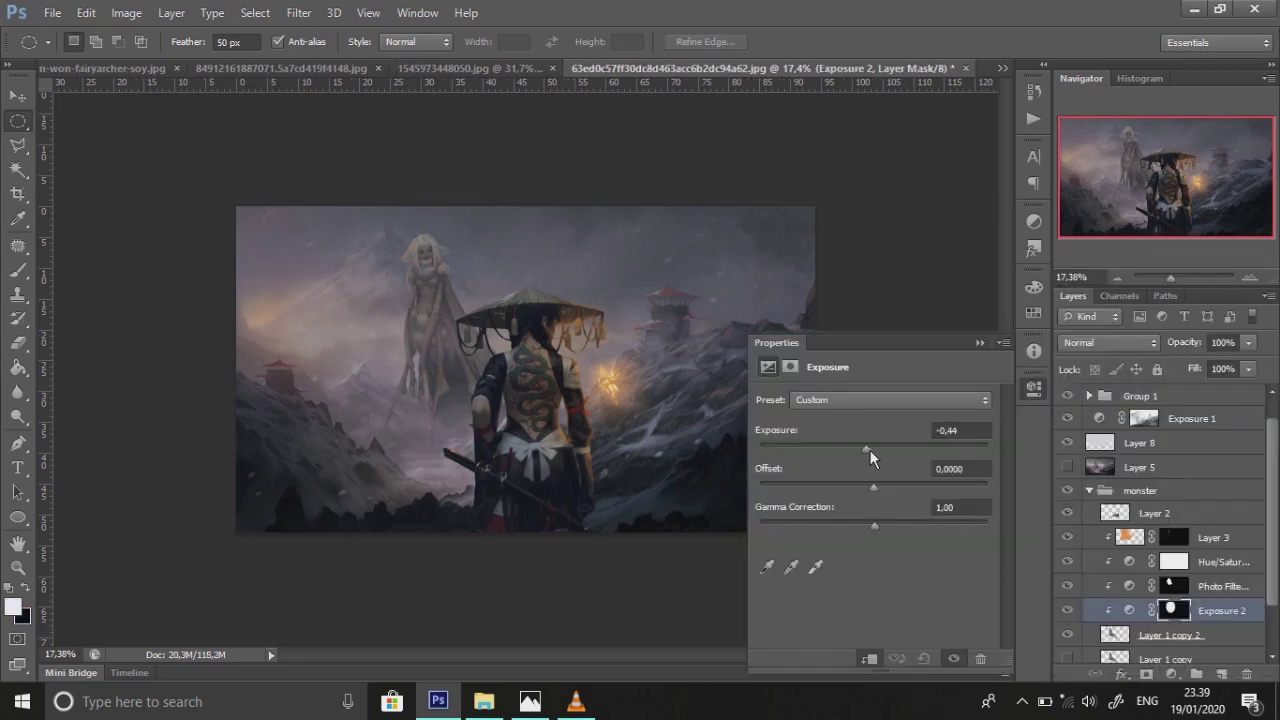
Show Layer 5 and set up a black 137 px brush on the Exposure 2 mask
{"action": "left_click", "coordinate": [1172, 537]}
{"action": "scroll", "coordinate": [1072, 564], "scroll_direction": "down", "scroll_amount": 2}
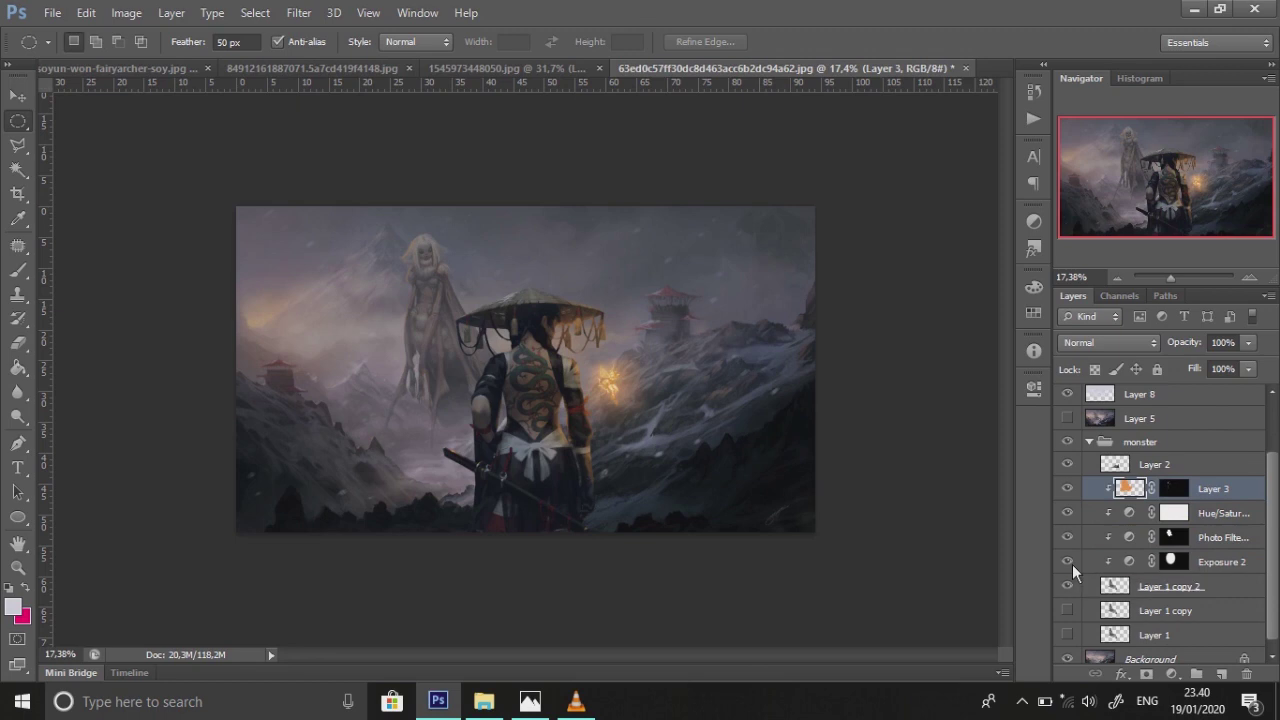
{"action": "left_click", "coordinate": [1068, 419]}
{"action": "left_click", "coordinate": [1173, 562]}
{"action": "key", "text": "b"}
{"action": "key", "text": "d"}
{"action": "right_click", "coordinate": [555, 270]}
{"action": "left_click", "coordinate": [555, 268]}
{"action": "left_click", "coordinate": [402, 261]}
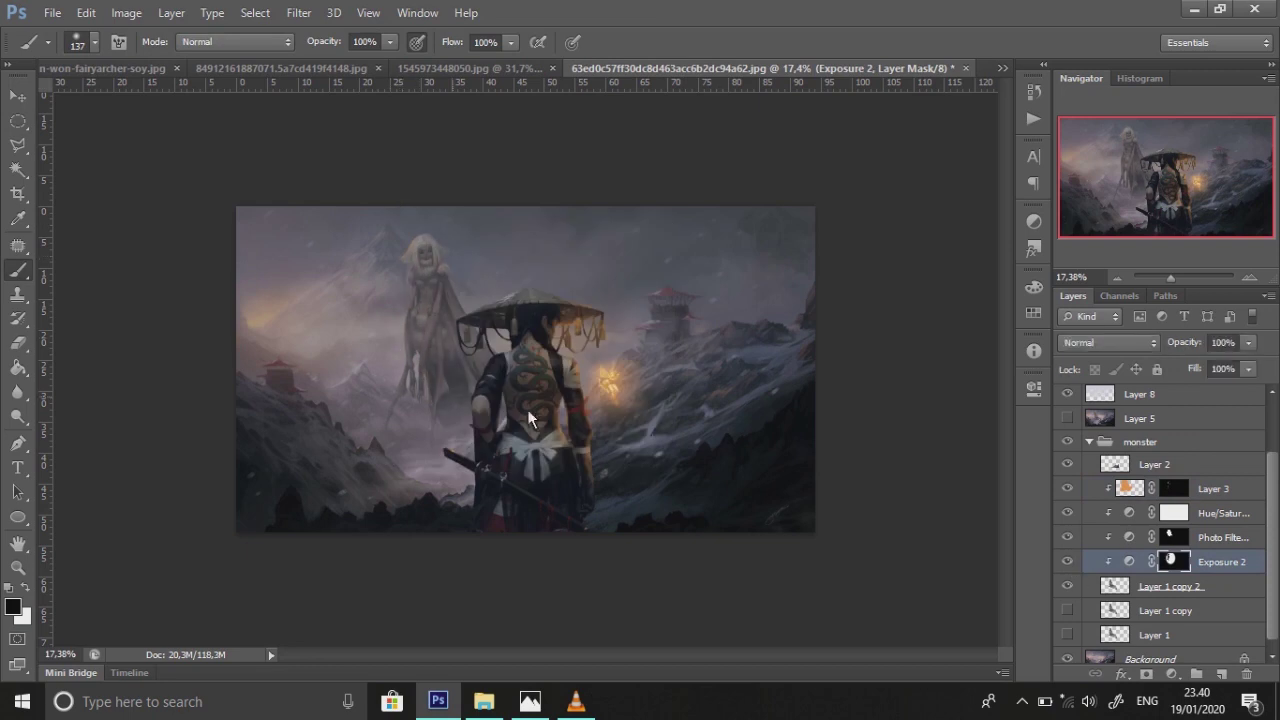
Pick an orange foreground colour with a 422 px brush on Layer 3, then collapse the monster group
{"action": "left_click", "coordinate": [1130, 489]}
{"action": "left_click", "coordinate": [13, 607]}
{"action": "left_click", "coordinate": [1046, 494]}
{"action": "left_click", "coordinate": [1015, 280]}
{"action": "left_click", "coordinate": [1218, 260]}
{"action": "right_click", "coordinate": [681, 370]}
{"action": "left_click_drag", "start_coordinate": [681, 370], "coordinate": [685, 370]}
{"action": "key", "text": "Return"}
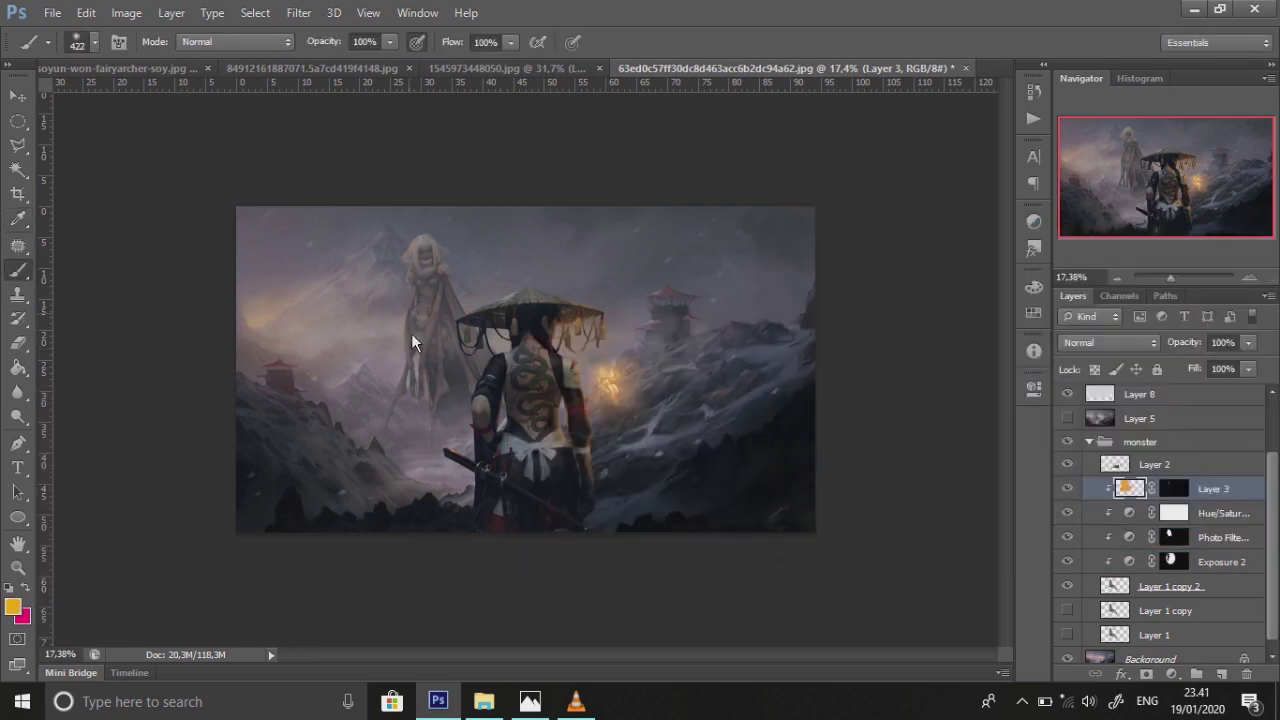
{"action": "left_click", "coordinate": [1093, 441]}
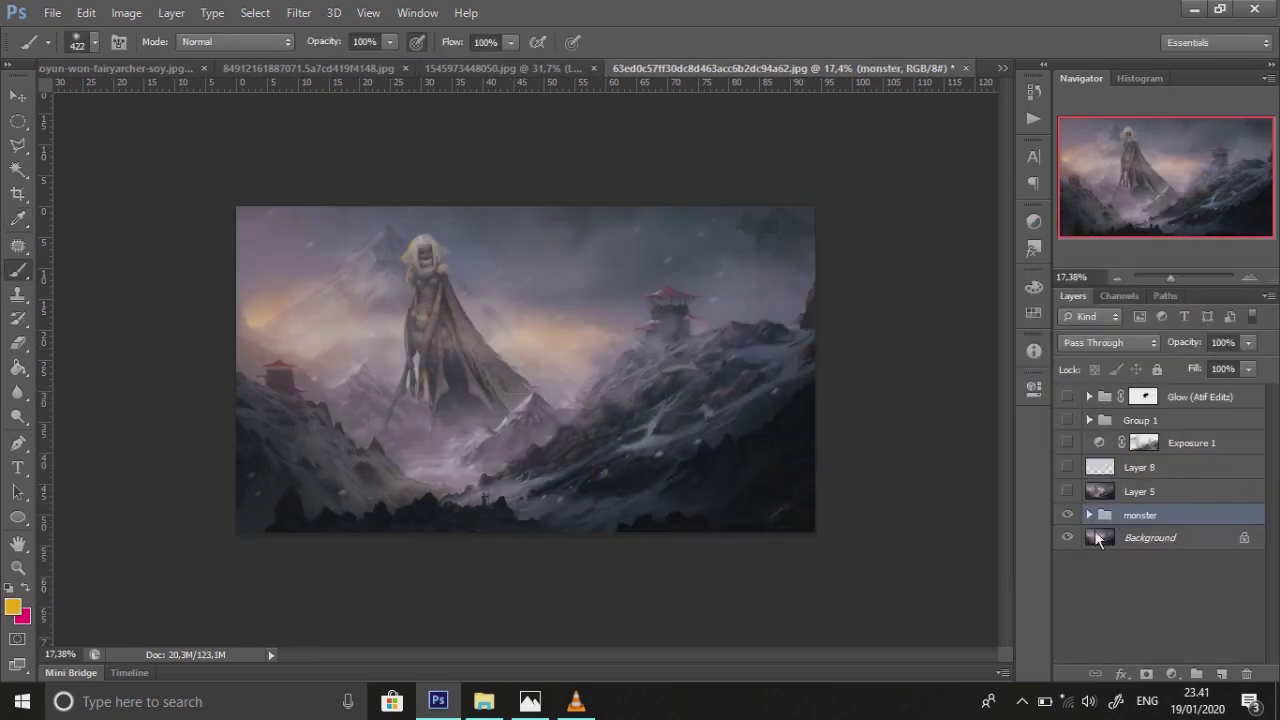
Hide the samurai, fog and glow layers and apply a 9 px Tilt-Shift blur with a tilted focus band
{"action": "left_click_drag", "start_coordinate": [1100, 516], "coordinate": [1257, 688]}
{"action": "left_click", "coordinate": [298, 12]}
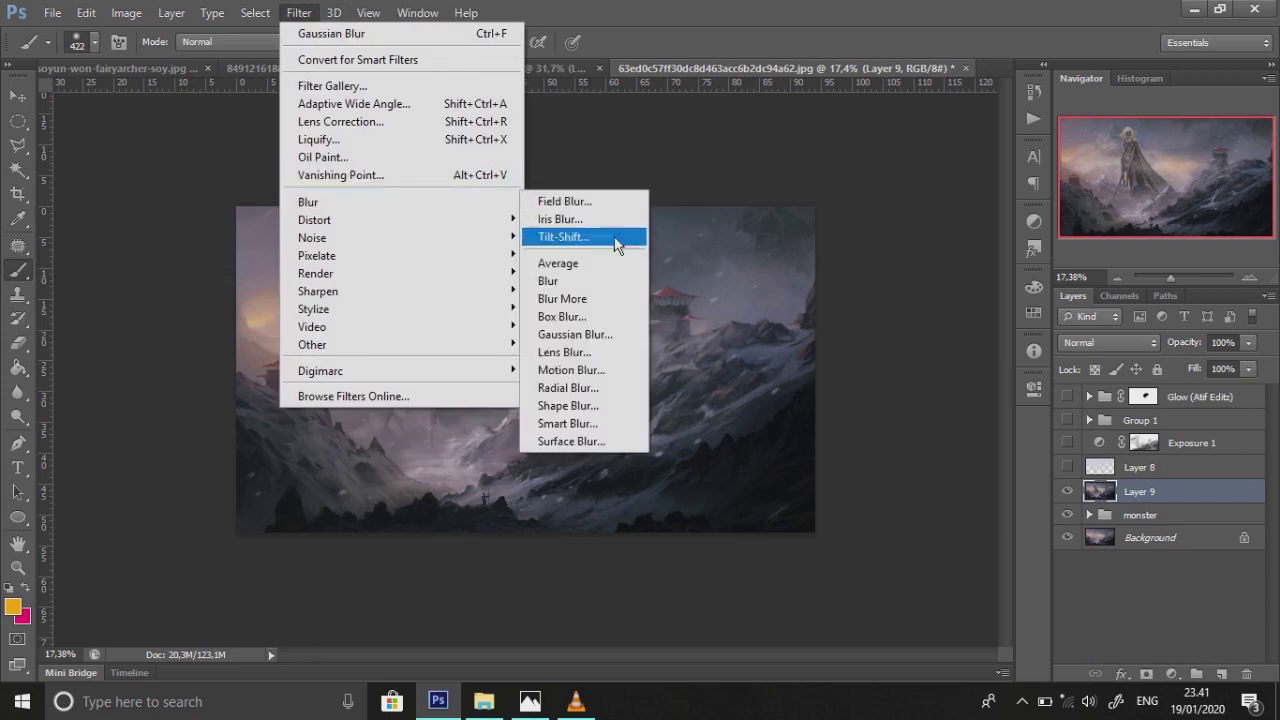
{"action": "left_click", "coordinate": [604, 240]}
{"action": "left_click_drag", "start_coordinate": [533, 537], "coordinate": [540, 535]}
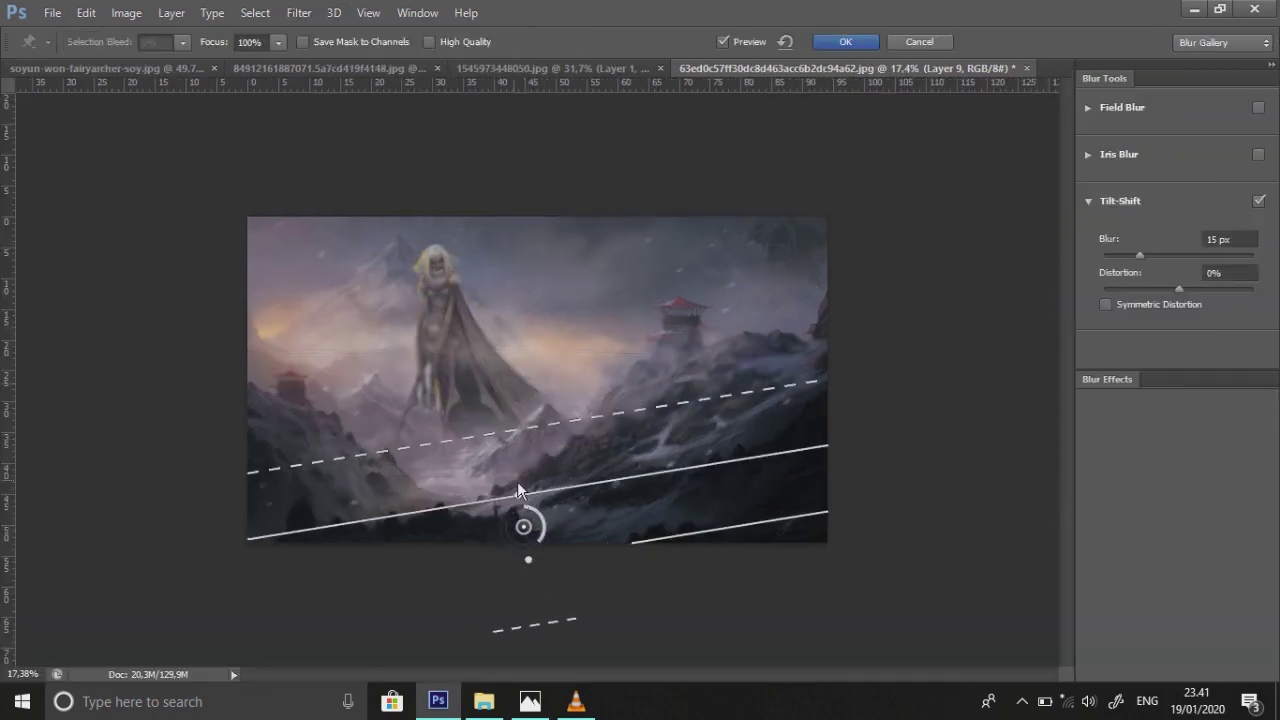
{"action": "left_click_drag", "start_coordinate": [521, 410], "coordinate": [520, 433]}
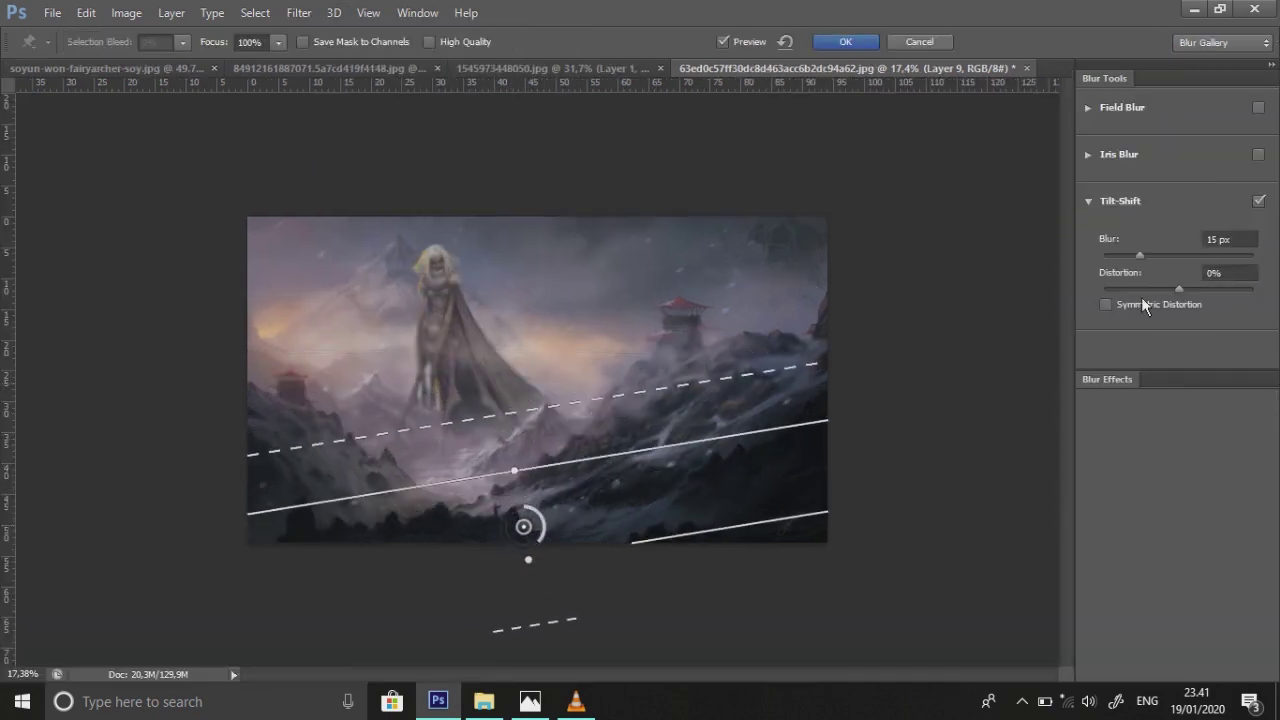
{"action": "left_click_drag", "start_coordinate": [1136, 256], "coordinate": [1131, 256]}
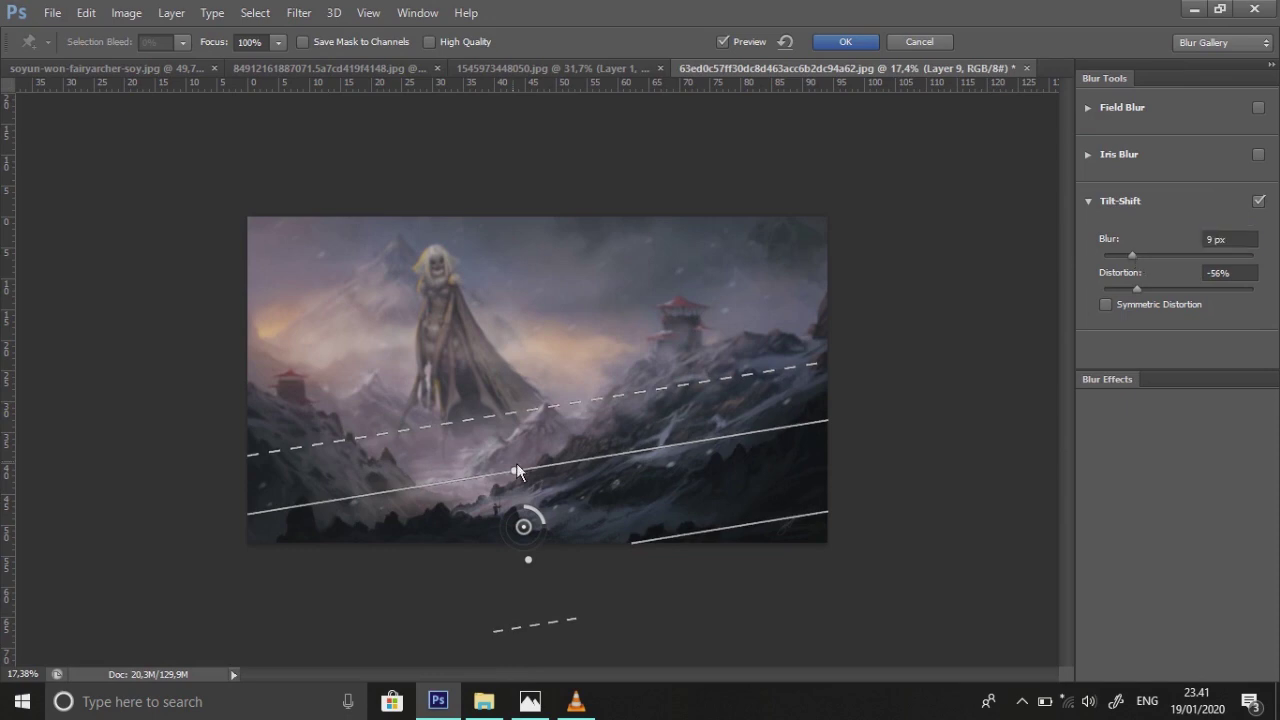
{"action": "left_click", "coordinate": [866, 43]}
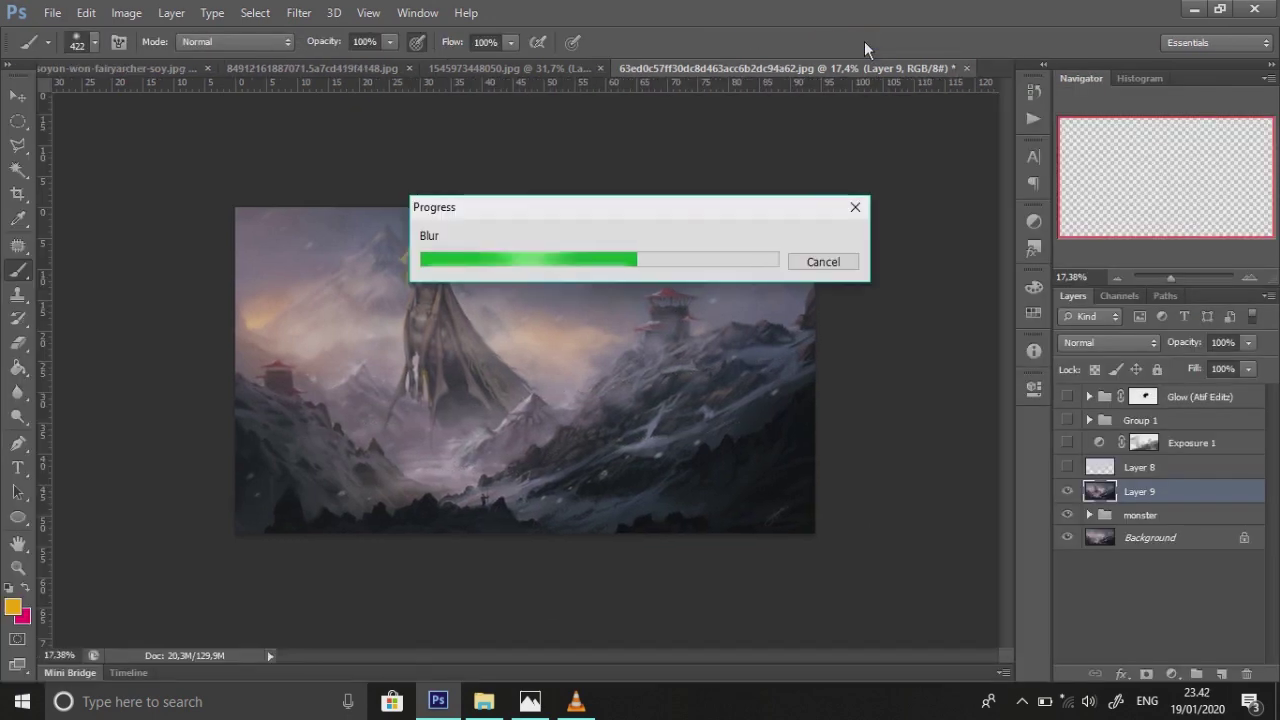
Show fog Layer 8, Exposure 1, Group 1 and the Glow group again
{"action": "left_click", "coordinate": [1067, 467]}
{"action": "left_click", "coordinate": [1067, 442]}
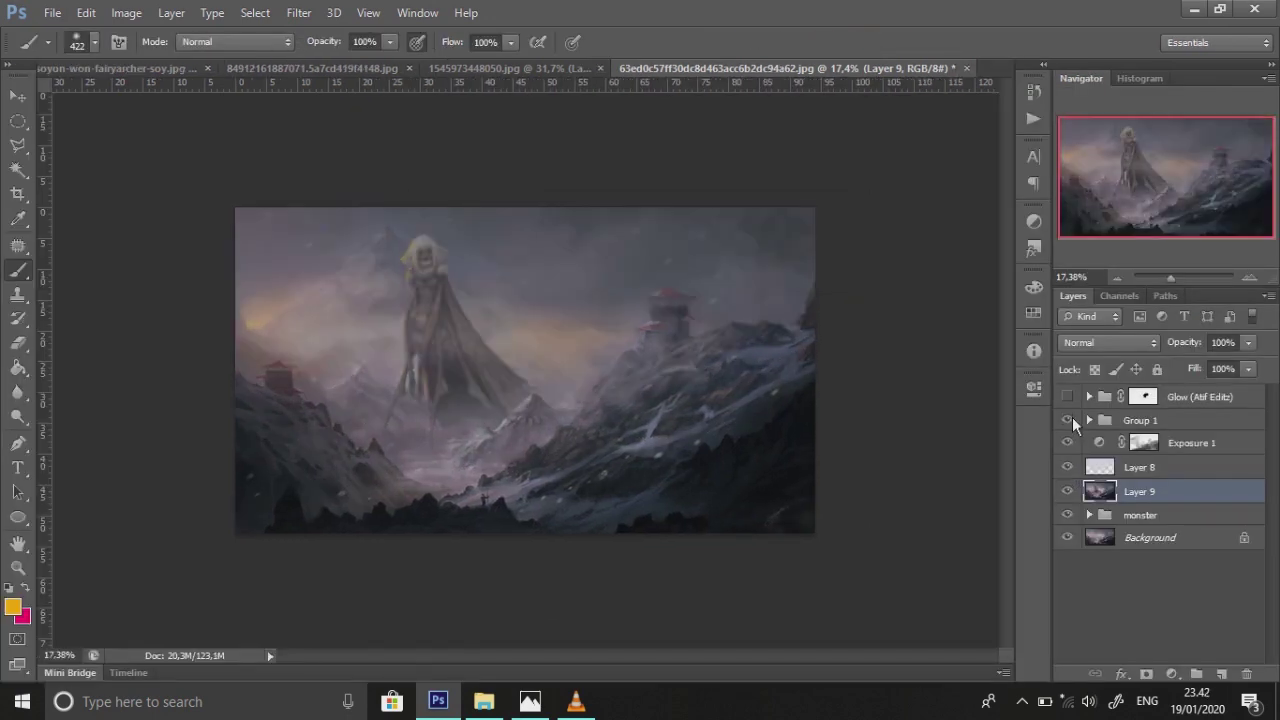
{"action": "left_click", "coordinate": [1067, 420]}
{"action": "left_click", "coordinate": [1068, 396]}
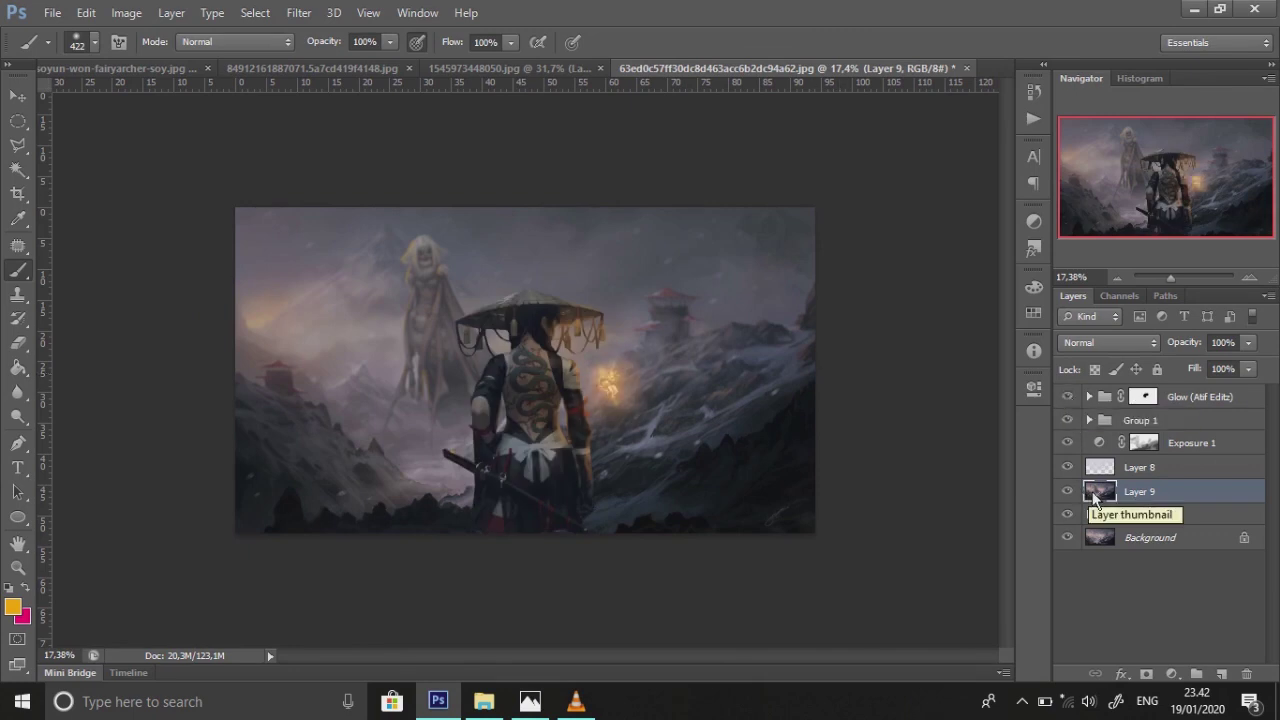
Apply another Tilt-Shift blur of about 7 px with the focus band moved lower
{"action": "left_click", "coordinate": [298, 13]}
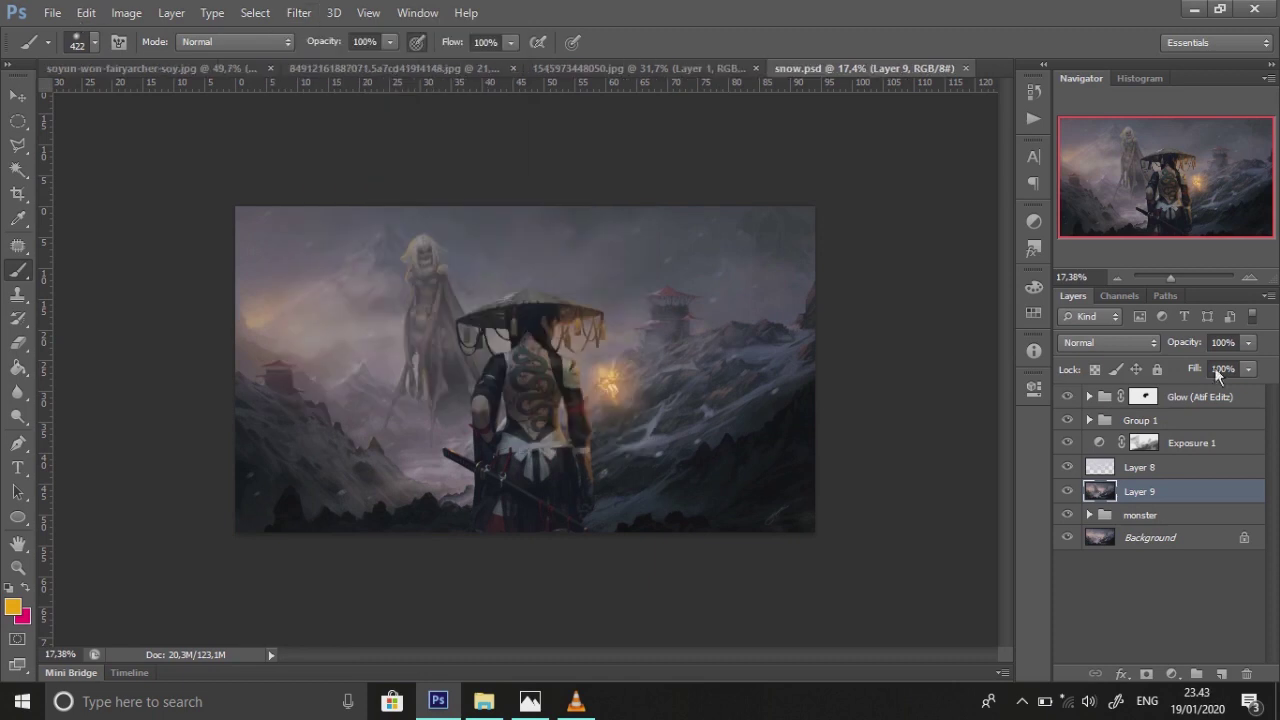
{"action": "left_click", "coordinate": [298, 13]}
{"action": "left_click", "coordinate": [597, 232]}
{"action": "left_click_drag", "start_coordinate": [553, 385], "coordinate": [534, 519]}
{"action": "left_click_drag", "start_coordinate": [586, 428], "coordinate": [585, 403]}
{"action": "left_click", "coordinate": [1122, 260]}
{"action": "left_click_drag", "start_coordinate": [1123, 260], "coordinate": [1134, 260]}
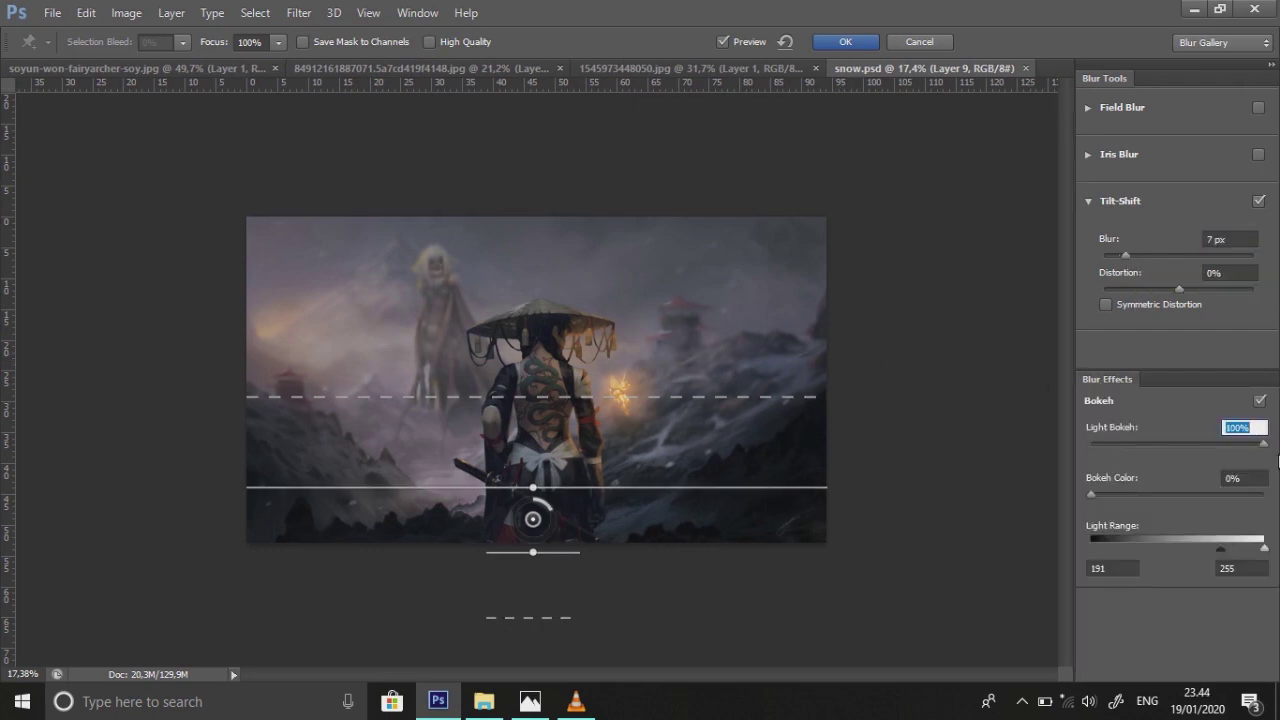
{"action": "left_click", "coordinate": [845, 42]}
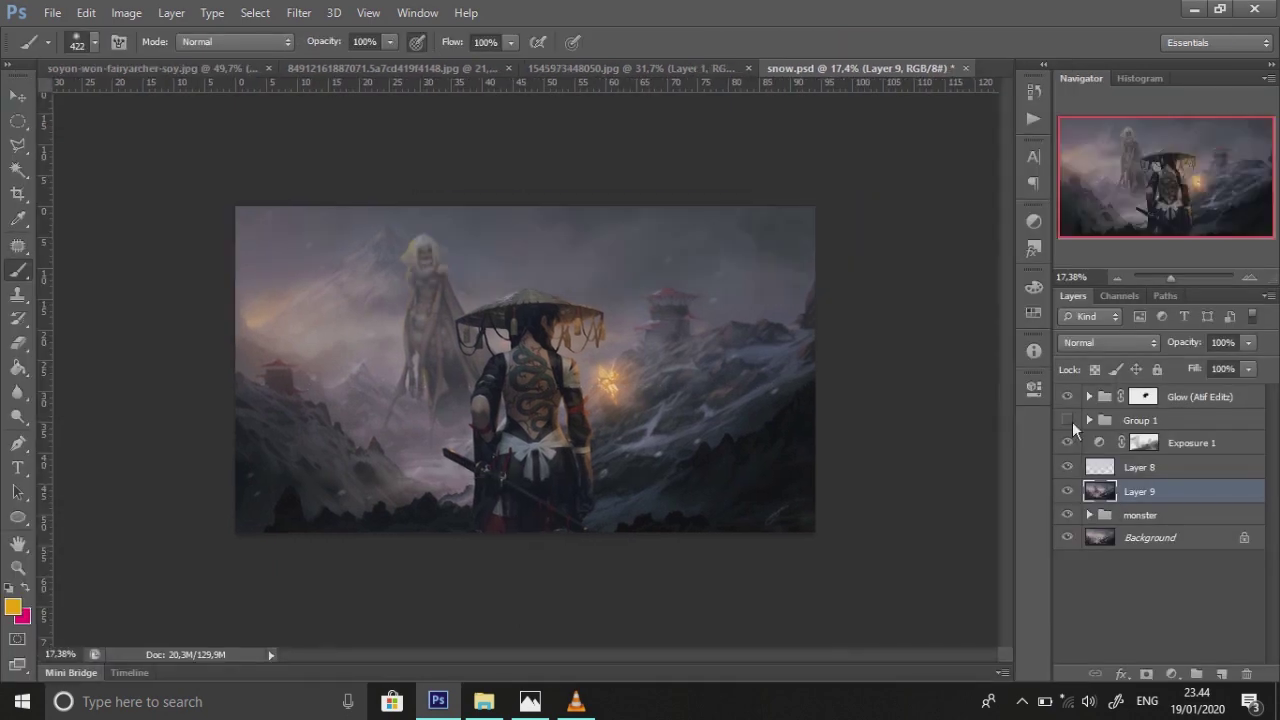
Place two horizontal guides across the image and fine-tune their positions
{"action": "mouse_move", "coordinate": [561, 84]}
{"action": "left_mouse_down"}
{"action": "mouse_move", "coordinate": [642, 317]}
{"action": "mouse_move", "coordinate": [631, 316]}
{"action": "left_mouse_up"}
{"action": "left_click_drag", "start_coordinate": [600, 84], "coordinate": [592, 431]}
{"action": "key", "text": "v"}
{"action": "left_click_drag", "start_coordinate": [250, 431], "coordinate": [300, 411]}
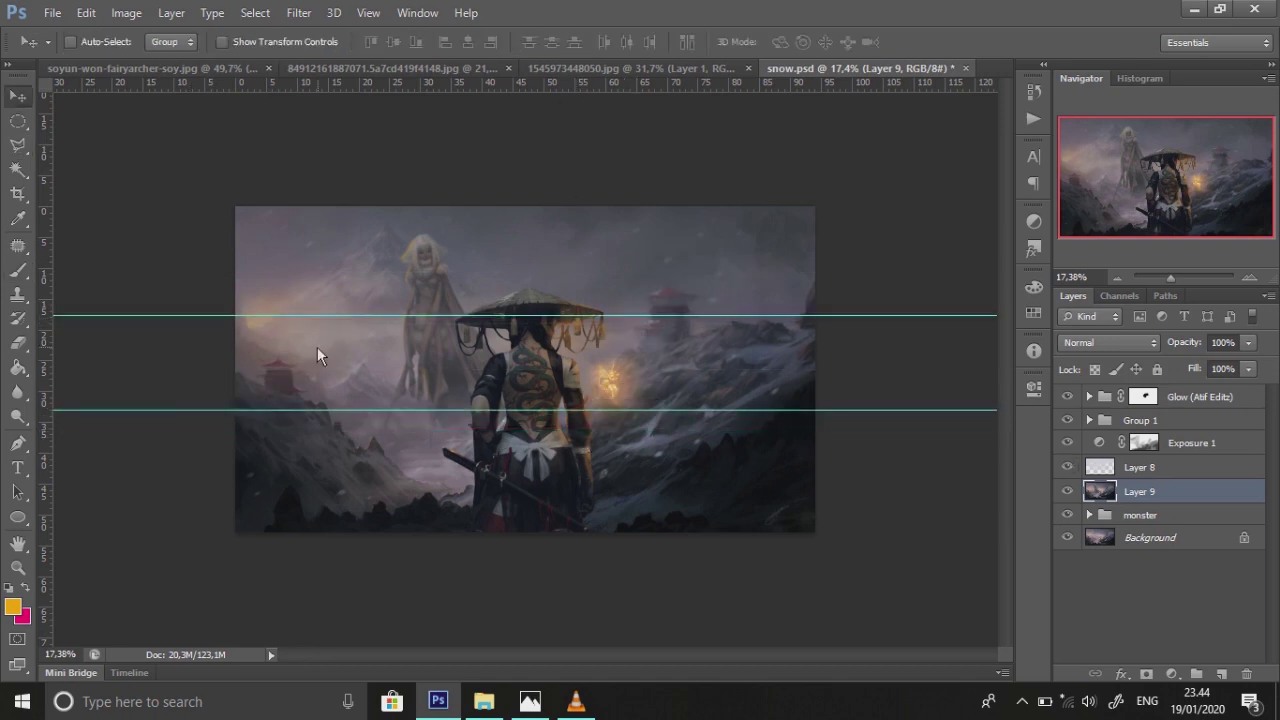
{"action": "left_click_drag", "start_coordinate": [291, 316], "coordinate": [330, 309]}
{"action": "left_click_drag", "start_coordinate": [334, 411], "coordinate": [380, 418]}
Compare Group 1 hidden and shown, try transforming its Layer 4, and add a vertical guide
{"action": "left_click", "coordinate": [1067, 420]}
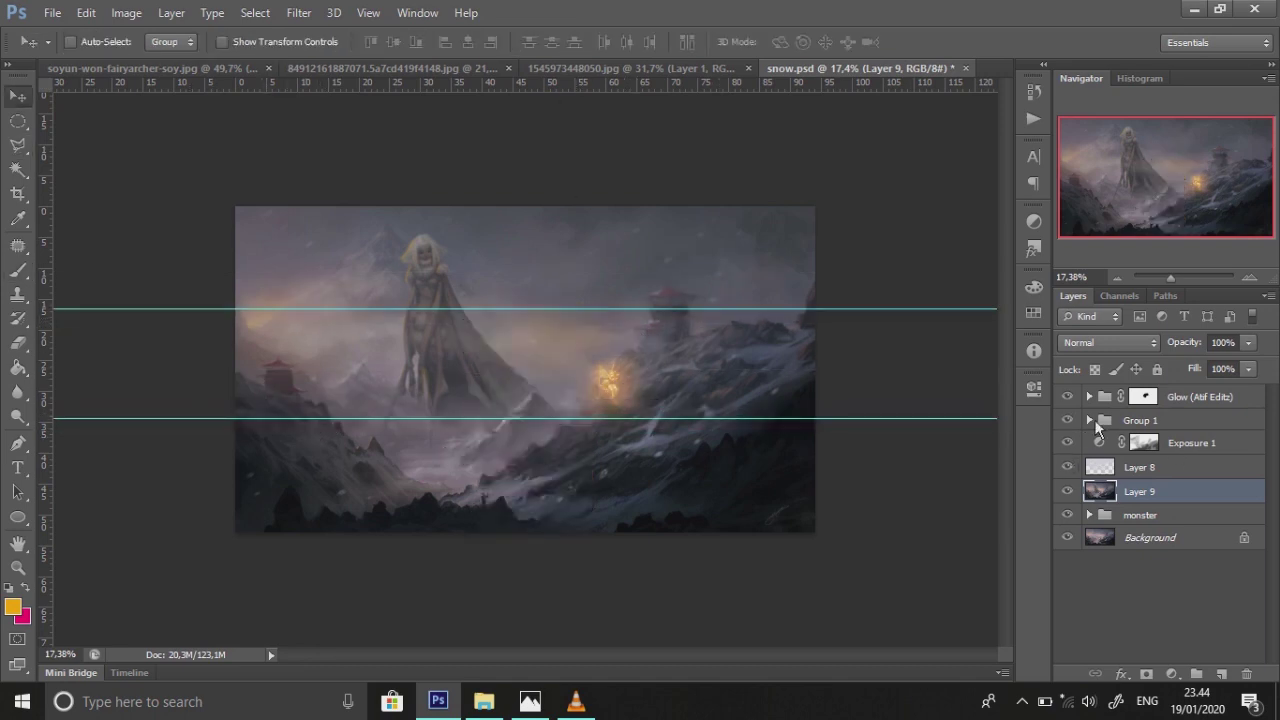
{"action": "left_click", "coordinate": [1140, 420]}
{"action": "key", "text": "ctrl+t"}
{"action": "key", "text": "Escape"}
{"action": "left_click", "coordinate": [1089, 420]}
{"action": "left_click", "coordinate": [1154, 540]}
{"action": "key", "text": "ctrl+t"}
{"action": "key", "text": "Escape"}
{"action": "key", "text": "ctrl+t"}
{"action": "mouse_move", "coordinate": [47, 106]}
{"action": "left_mouse_down"}
{"action": "mouse_move", "coordinate": [508, 184]}
{"action": "mouse_move", "coordinate": [523, 200]}
{"action": "left_mouse_up"}
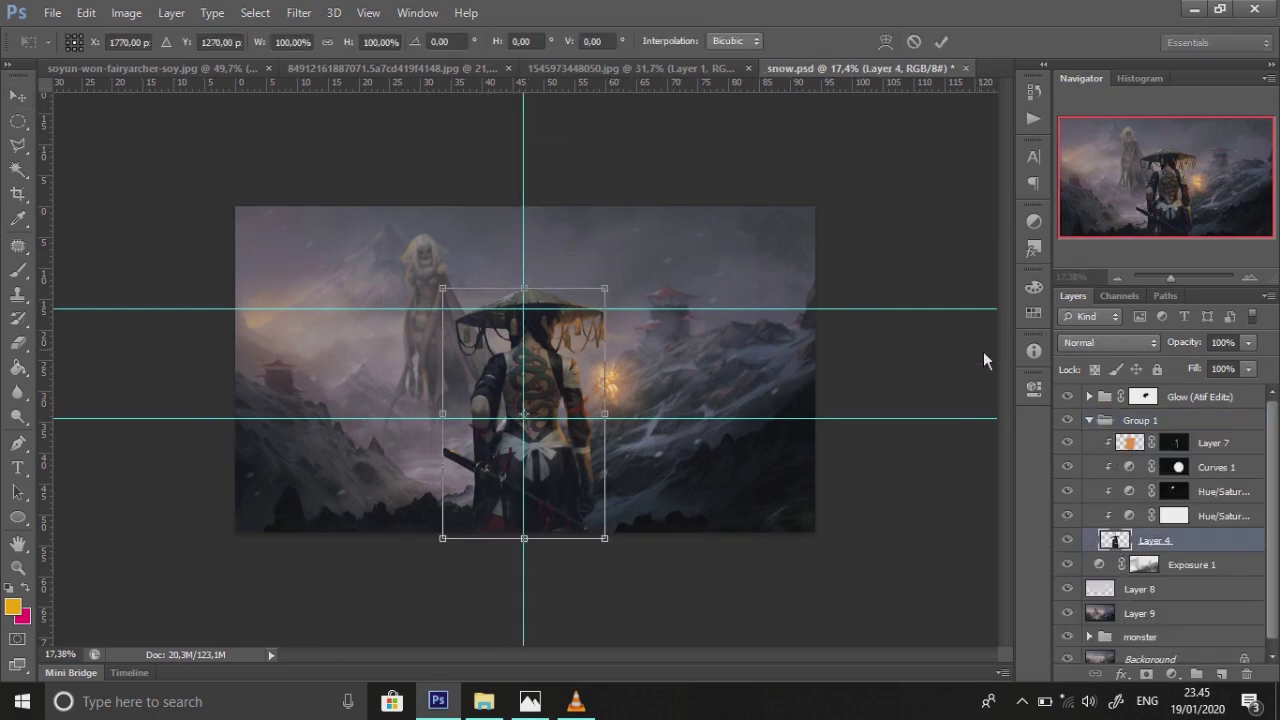
{"action": "key", "text": "Escape"}
Scale the whole samurai Group 1 to about 94% and nudge it slightly right and down
{"action": "left_click", "coordinate": [1089, 420]}
{"action": "left_click", "coordinate": [1140, 420]}
{"action": "key", "text": "ctrl+t"}
{"action": "left_click_drag", "start_coordinate": [743, 253], "coordinate": [707, 280]}
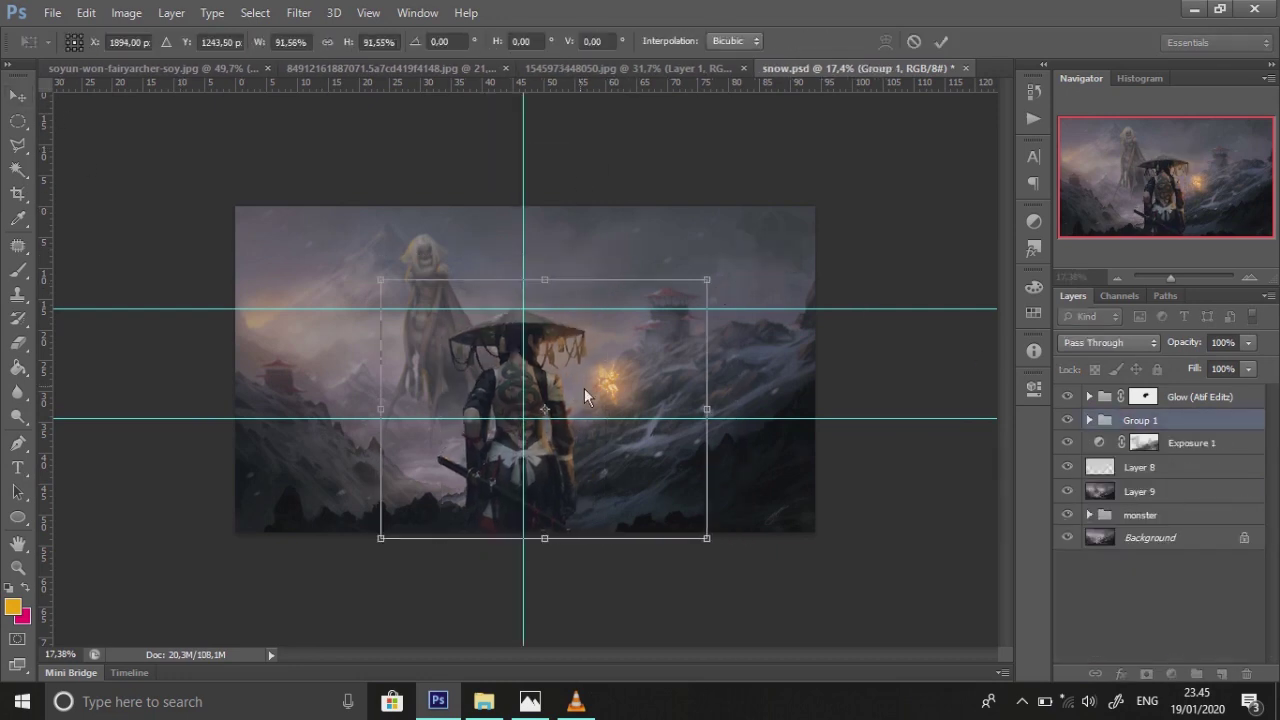
{"action": "left_click_drag", "start_coordinate": [573, 387], "coordinate": [587, 390]}
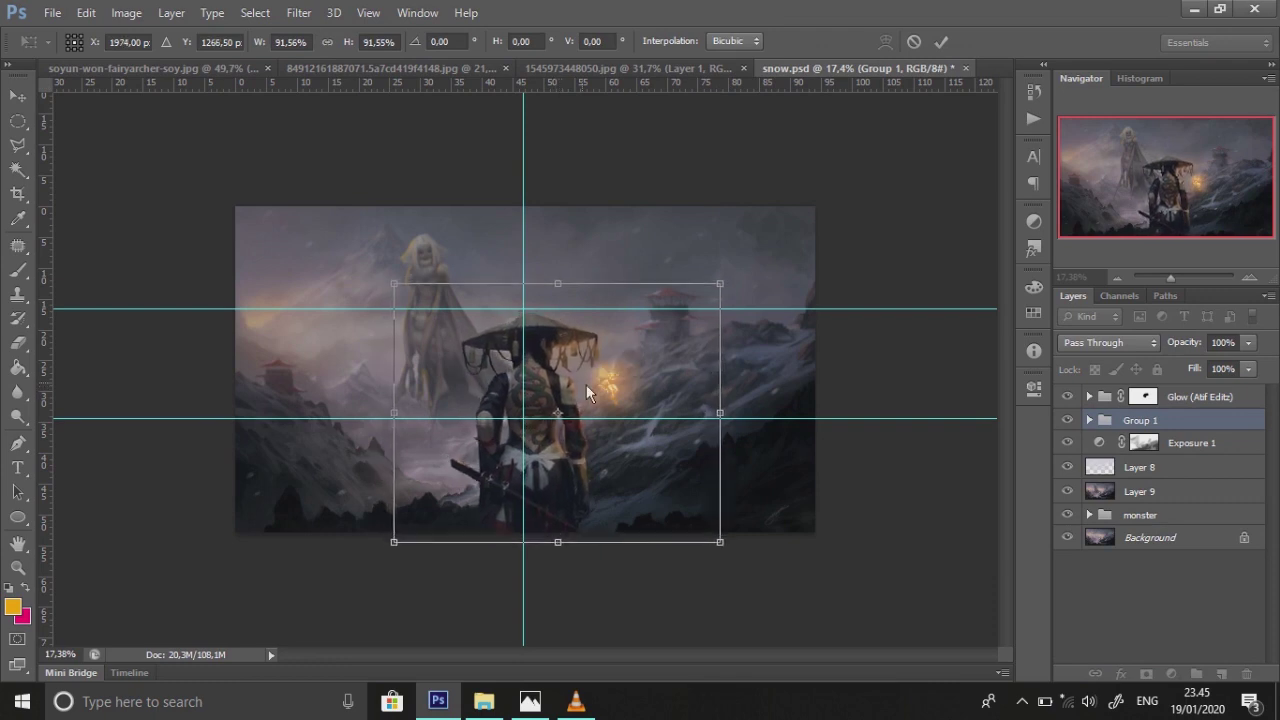
{"action": "left_click_drag", "start_coordinate": [394, 284], "coordinate": [388, 278]}
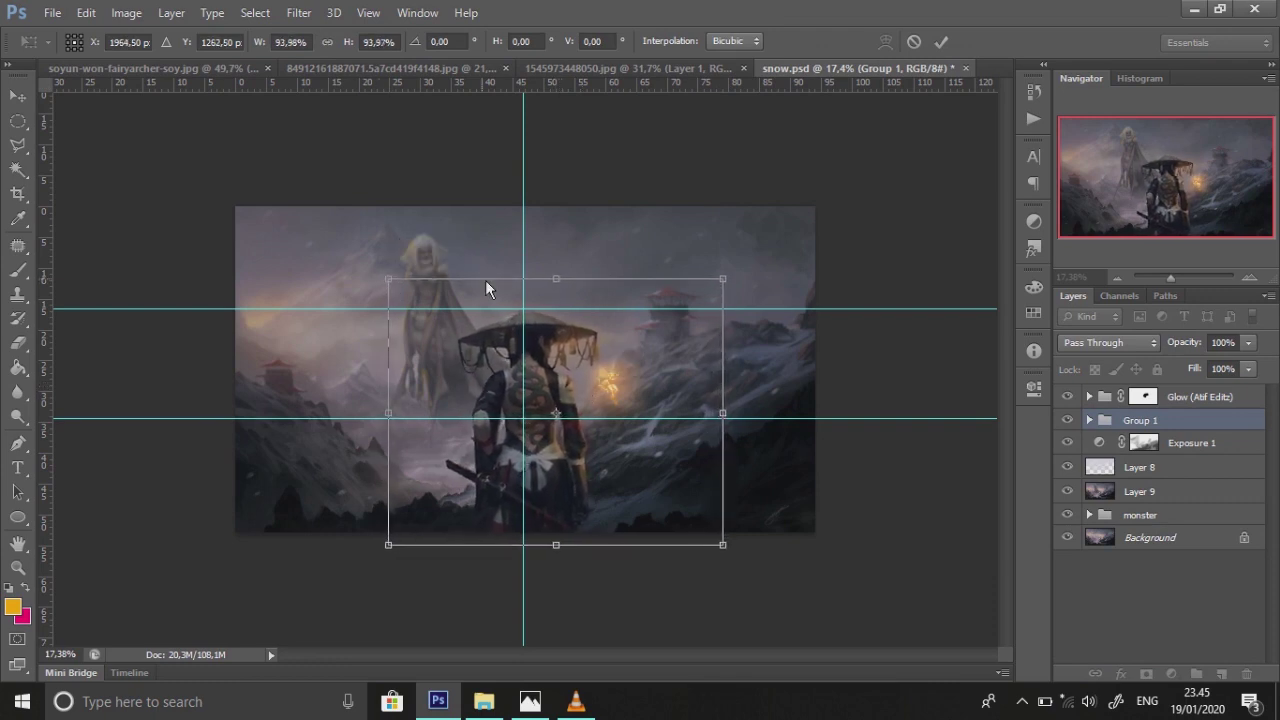
{"action": "key", "text": "Return"}
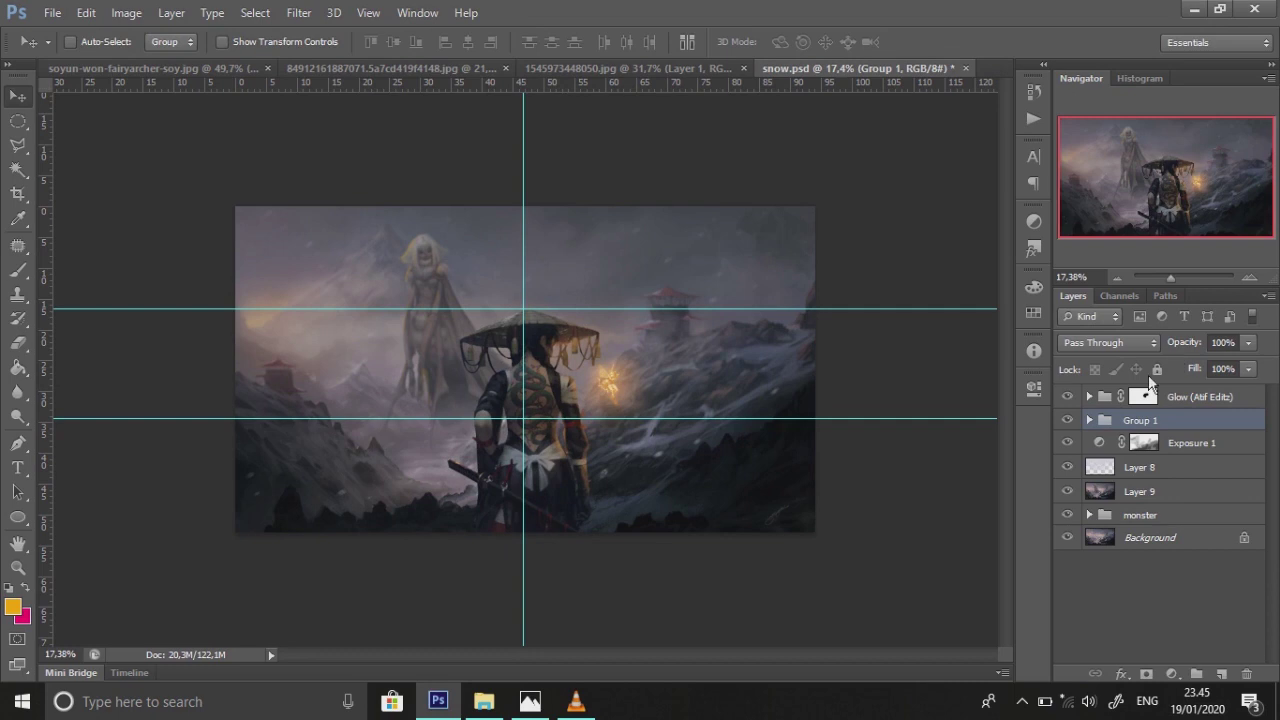
Apply a free transform to the Glow (Atif Editz) group's mask
{"action": "left_click", "coordinate": [1142, 396]}
{"action": "key", "text": "ctrl+t"}
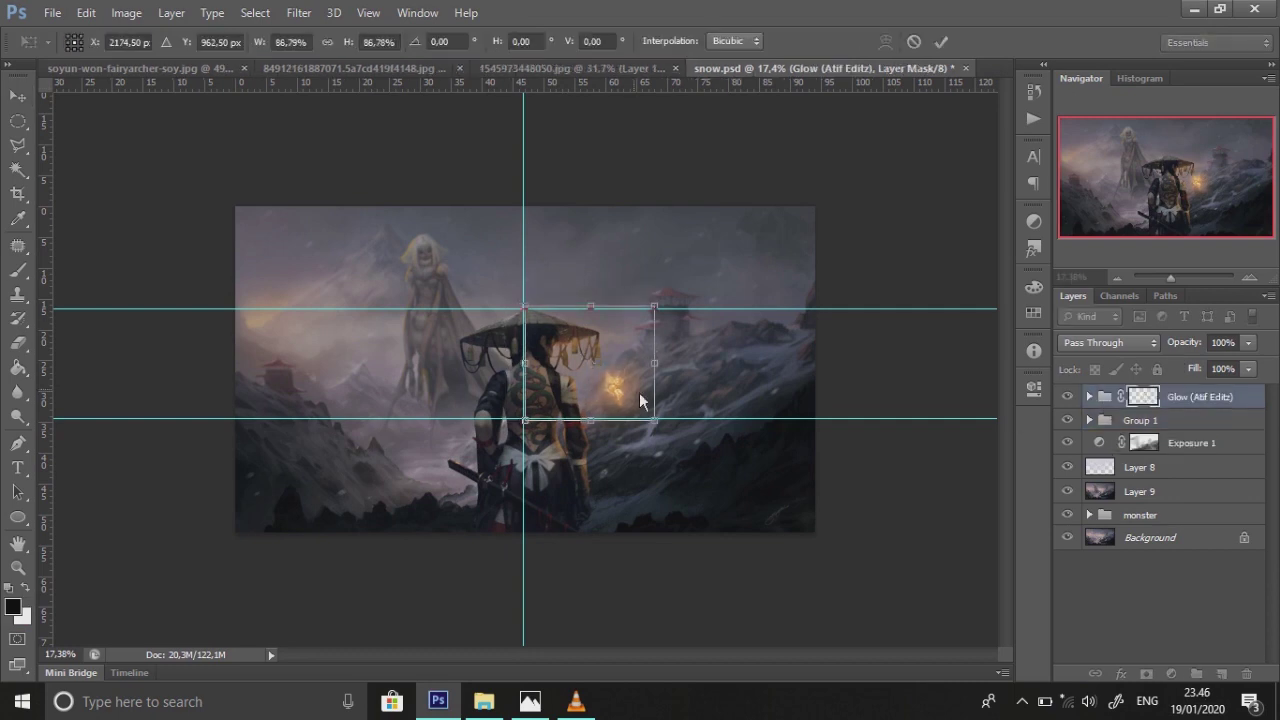
{"action": "key", "text": "Return"}
Drag all three guides off the canvas, then hide the Layer 8 haze to compare
{"action": "left_click_drag", "start_coordinate": [43, 214], "coordinate": [5, 213]}
{"action": "left_click_drag", "start_coordinate": [445, 310], "coordinate": [445, 82]}
{"action": "left_click_drag", "start_coordinate": [443, 418], "coordinate": [1190, 215]}
{"action": "left_click", "coordinate": [1067, 467]}
Erase the Layer 8 haze over the giant with a large soft eraser around 1057
{"action": "left_click", "coordinate": [1067, 467]}
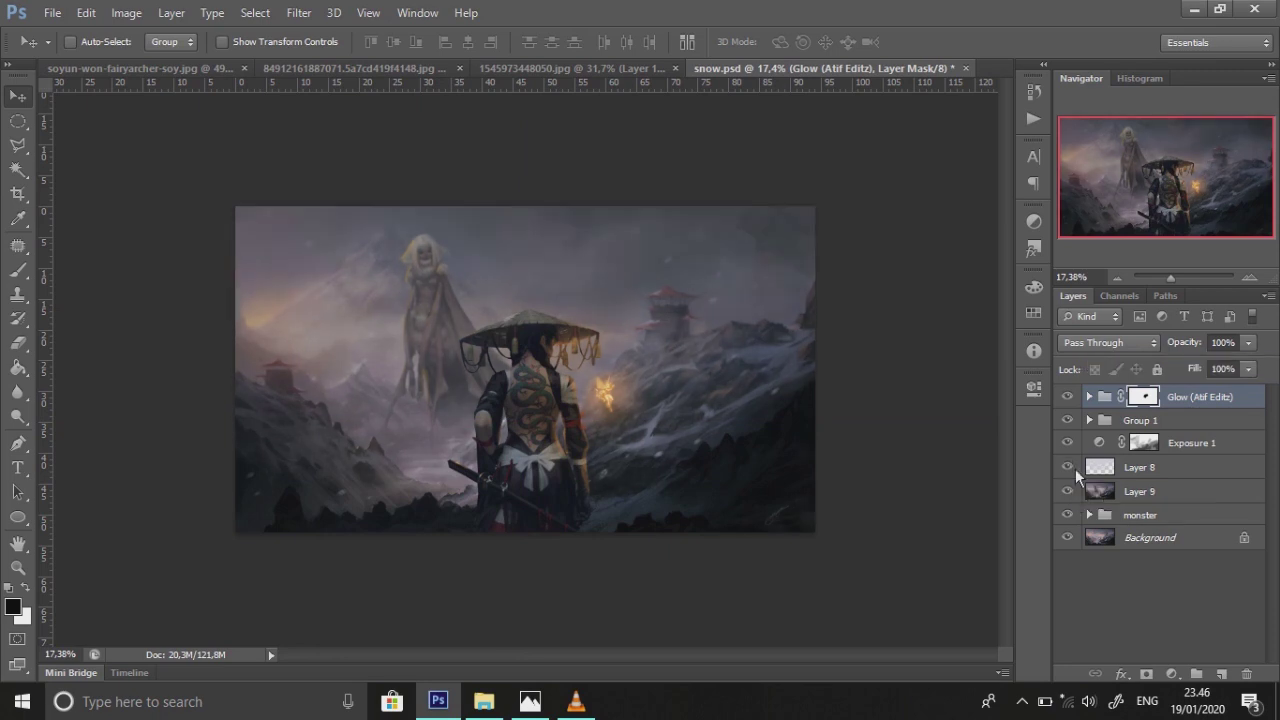
{"action": "left_click", "coordinate": [1140, 467]}
{"action": "left_click_drag", "start_coordinate": [1171, 278], "coordinate": [1174, 278]}
{"action": "left_click", "coordinate": [18, 342]}
{"action": "right_click", "coordinate": [480, 306]}
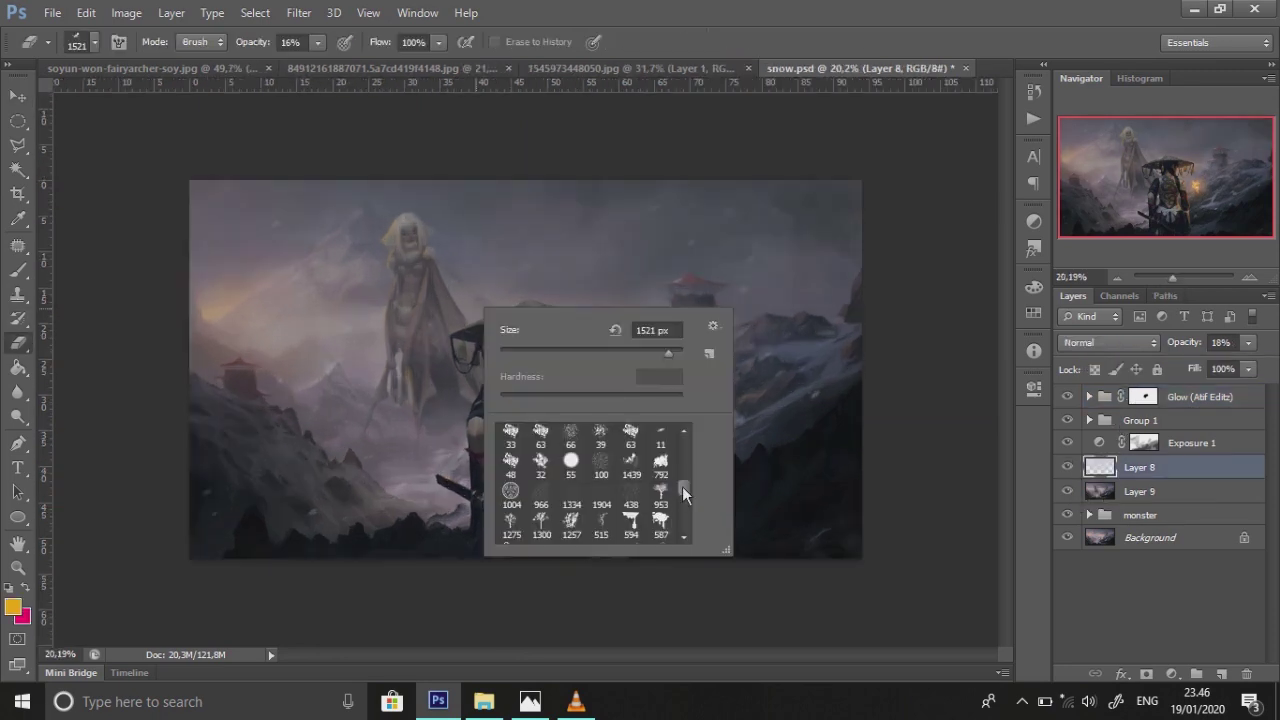
{"action": "key", "text": "Return"}
{"action": "right_click", "coordinate": [480, 250]}
{"action": "left_click_drag", "start_coordinate": [640, 300], "coordinate": [672, 300]}
{"action": "left_click", "coordinate": [378, 303]}
{"action": "left_click_drag", "start_coordinate": [1172, 278], "coordinate": [1168, 278]}
Compare Exposure 1 on and off, then lower its opacity to 46%
{"action": "left_click", "coordinate": [1090, 420]}
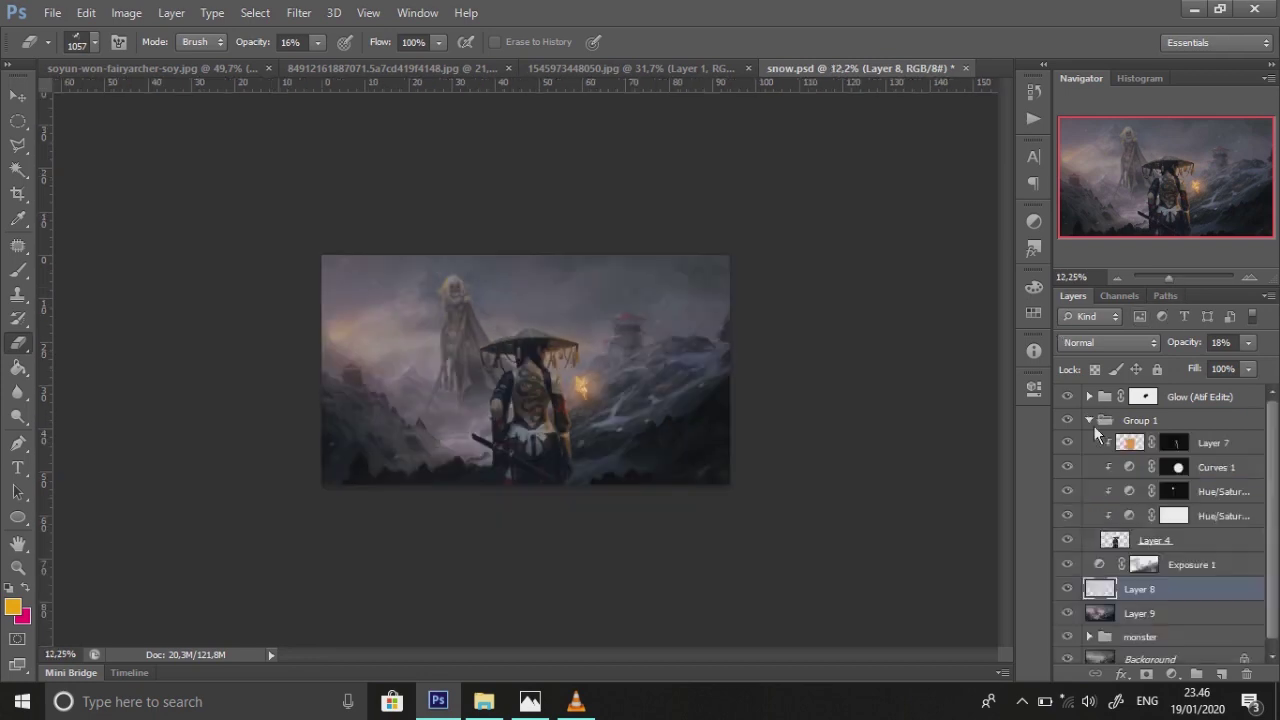
{"action": "left_click", "coordinate": [1085, 443]}
{"action": "left_click", "coordinate": [1071, 445]}
{"action": "left_click", "coordinate": [1248, 342]}
{"action": "left_click_drag", "start_coordinate": [1270, 363], "coordinate": [1223, 363]}
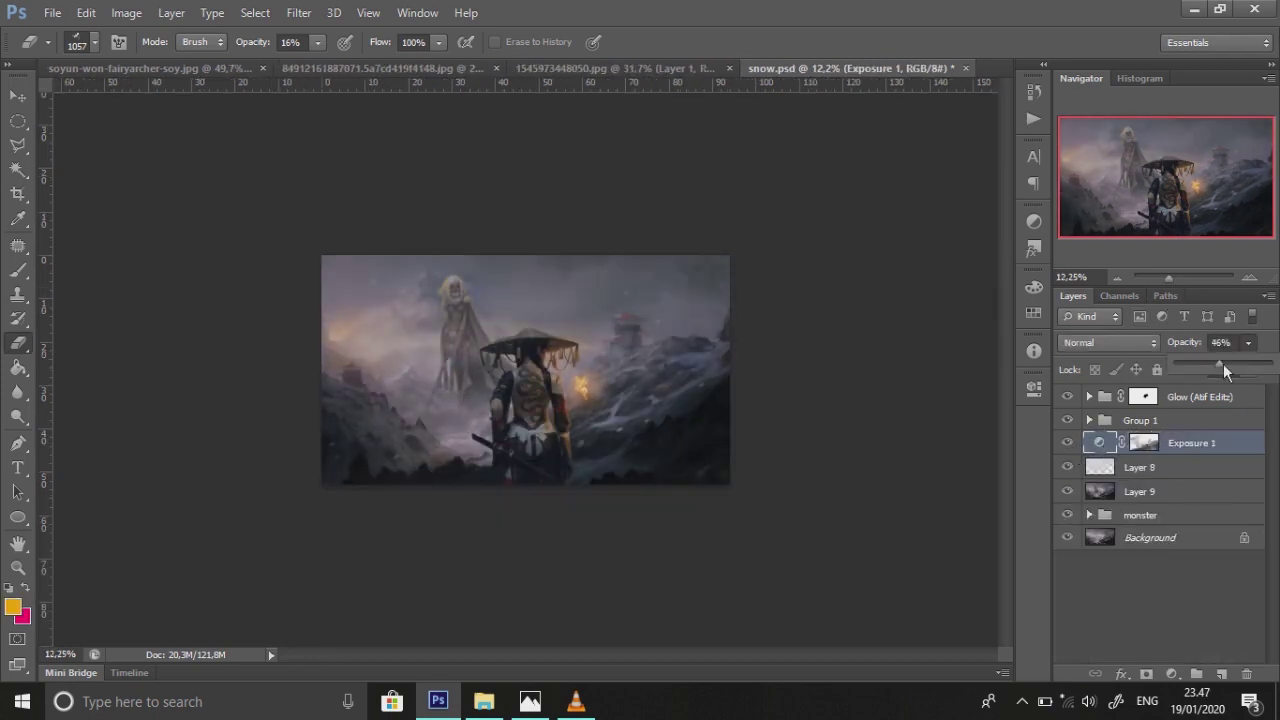
Draw an elliptical selection around the figures and add a Curves adjustment masked to it
{"action": "left_click", "coordinate": [1143, 397]}
{"action": "key", "text": "m"}
{"action": "left_click_drag", "start_coordinate": [452, 292], "coordinate": [617, 550]}
{"action": "left_click", "coordinate": [1172, 674]}
{"action": "left_click", "coordinate": [1098, 374]}
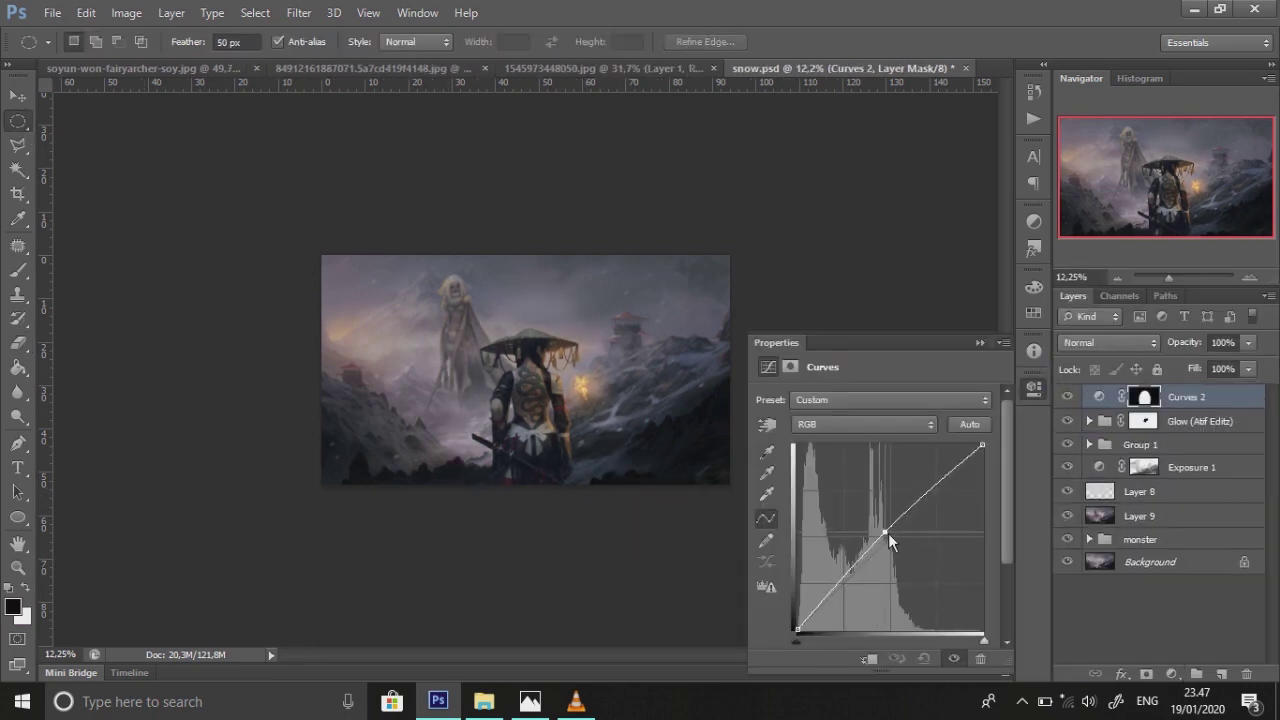
Brush the Curves 2 mask, set its opacity to 49%, and add an empty Layer 10
{"action": "left_click", "coordinate": [19, 276]}
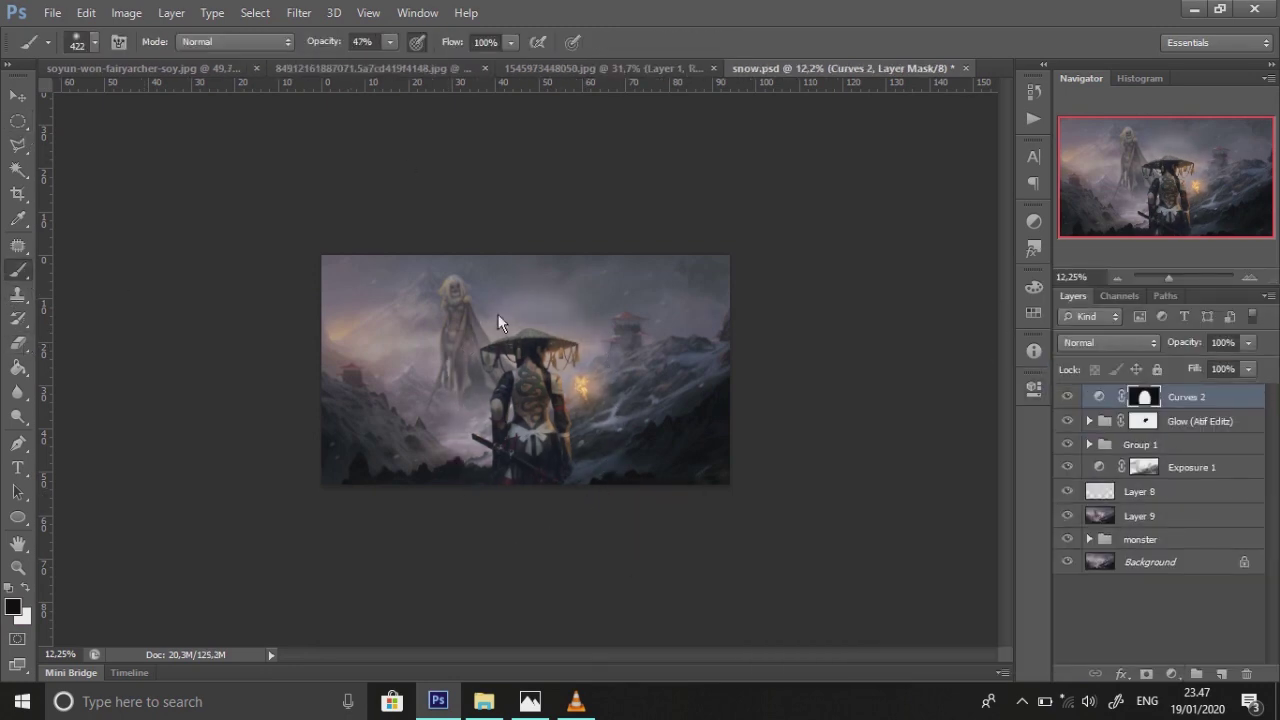
{"action": "left_click_drag", "start_coordinate": [608, 412], "coordinate": [475, 368]}
{"action": "left_click", "coordinate": [1248, 342]}
{"action": "left_click", "coordinate": [954, 428]}
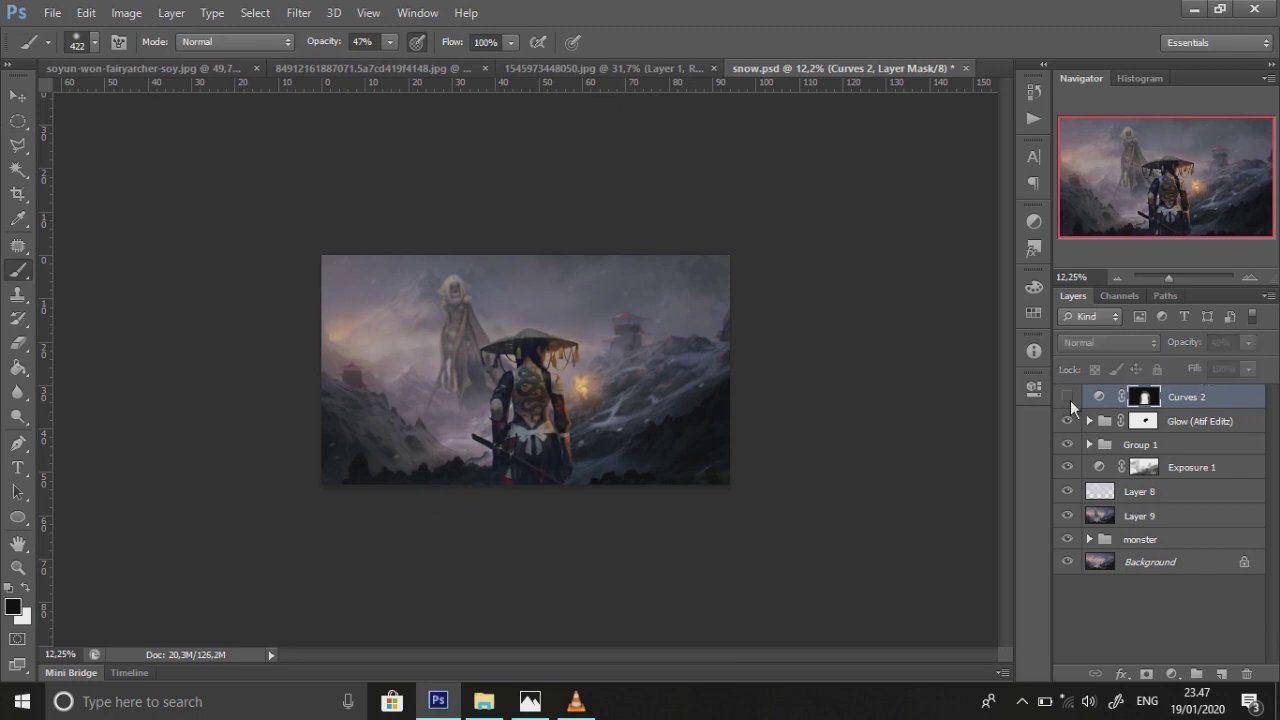
{"action": "left_click", "coordinate": [1173, 277]}
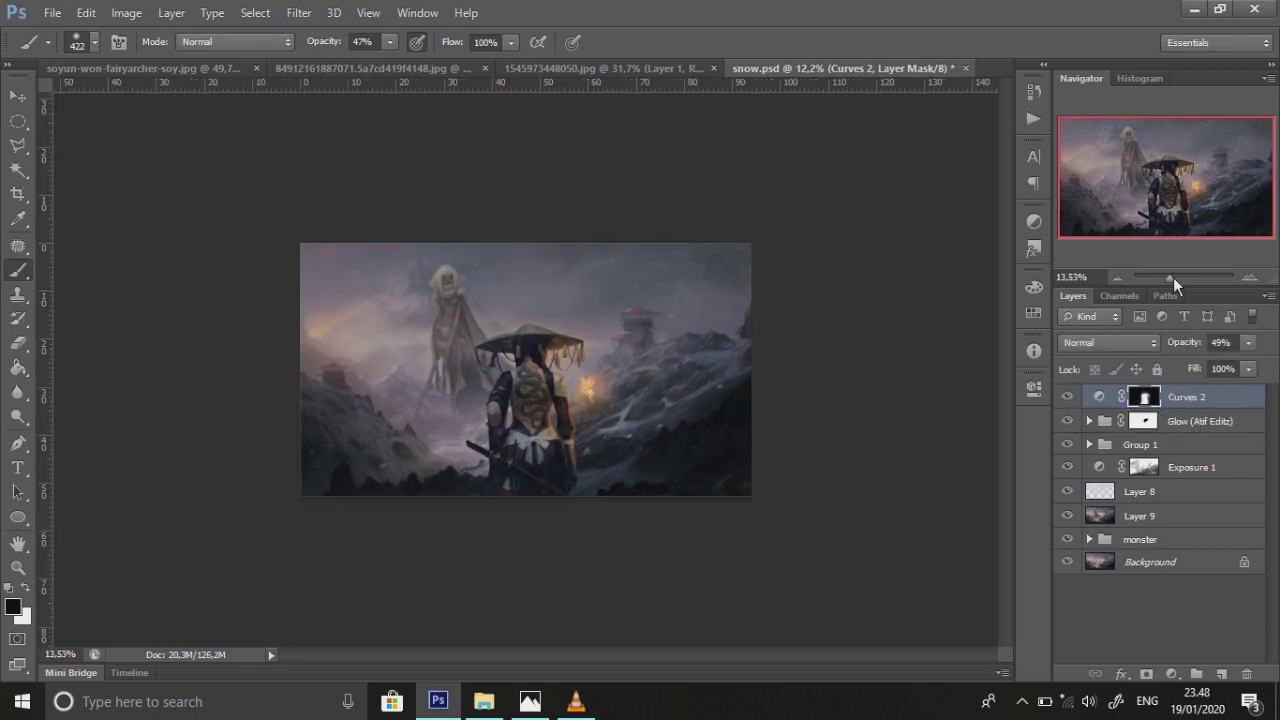
{"action": "left_click", "coordinate": [1221, 673]}
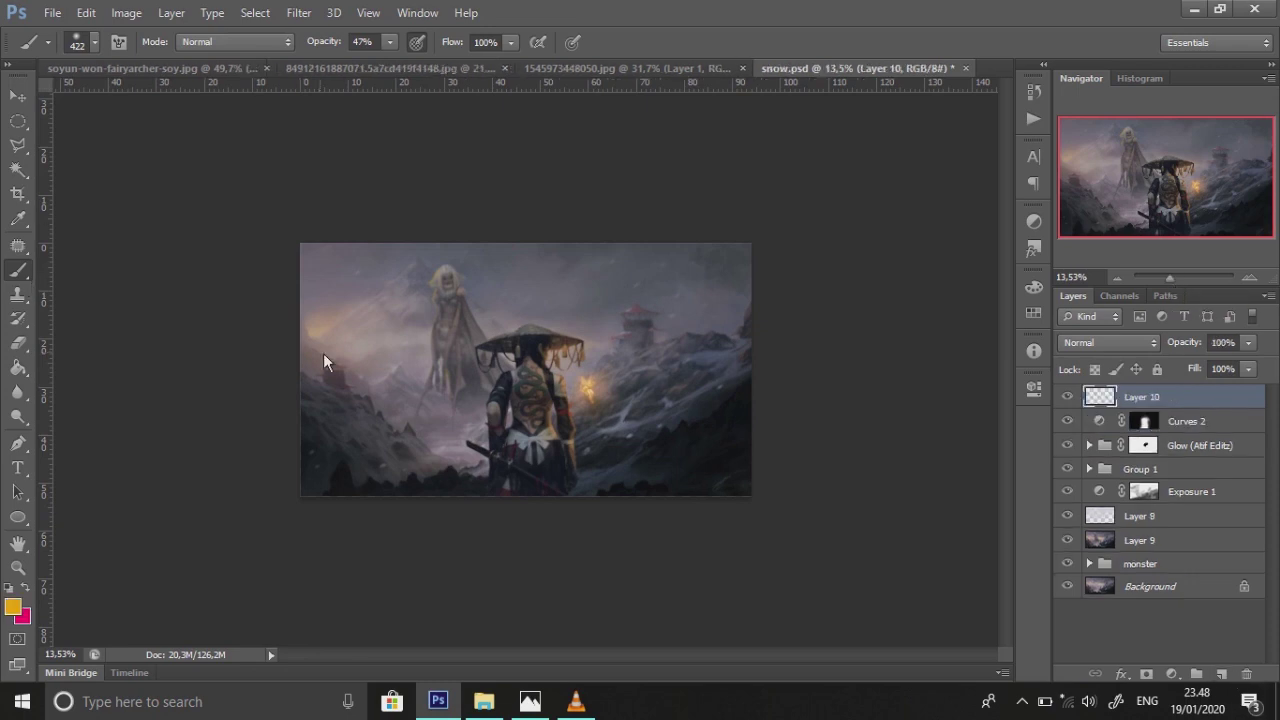
Set the foreground colour to white and choose a small brush tip of about 80 for snowflakes
{"action": "left_click", "coordinate": [13, 607]}
{"action": "left_click", "coordinate": [789, 297]}
{"action": "key", "text": "Return"}
{"action": "right_click", "coordinate": [481, 331]}
{"action": "left_click", "coordinate": [516, 368]}
{"action": "key", "text": "Return"}
{"action": "key", "text": "bracketleft"}
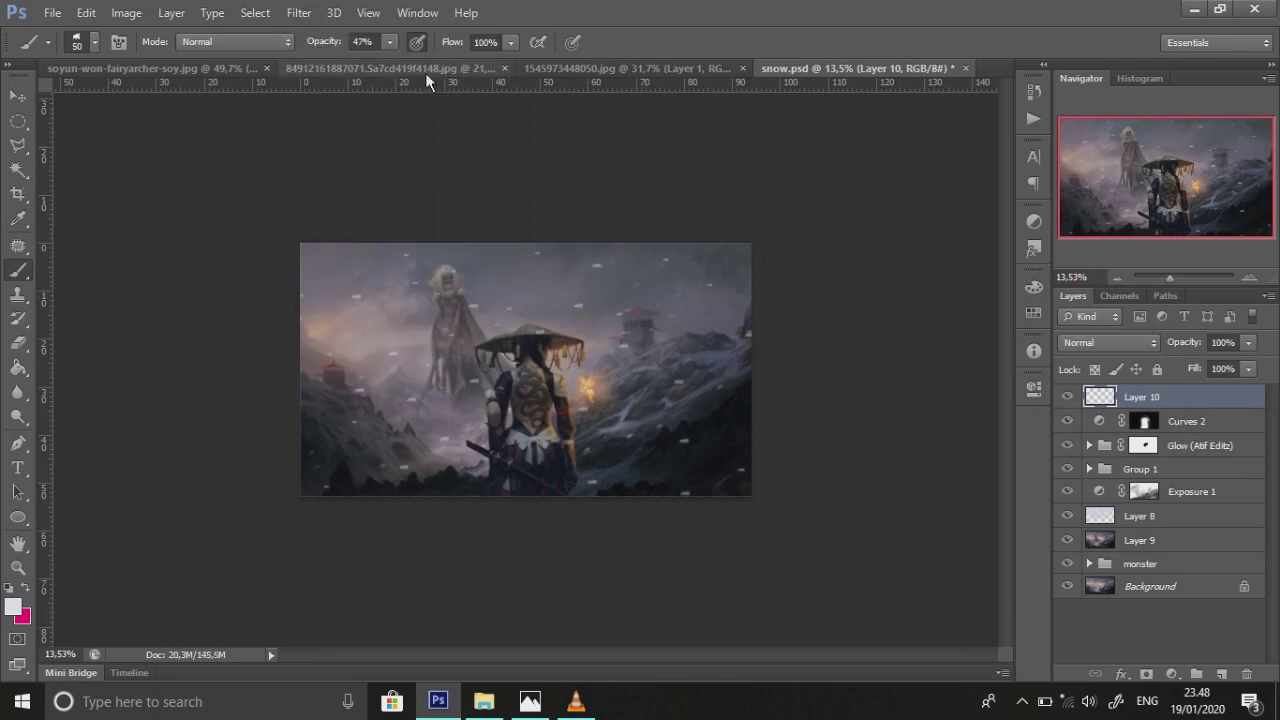
Preview a Motion Blur of distance 54 on the snow, cancel it, and add Layer 11 above Exposure 1
{"action": "left_click", "coordinate": [299, 12]}
{"action": "left_click", "coordinate": [605, 373]}
{"action": "left_click_drag", "start_coordinate": [850, 520], "coordinate": [859, 522]}
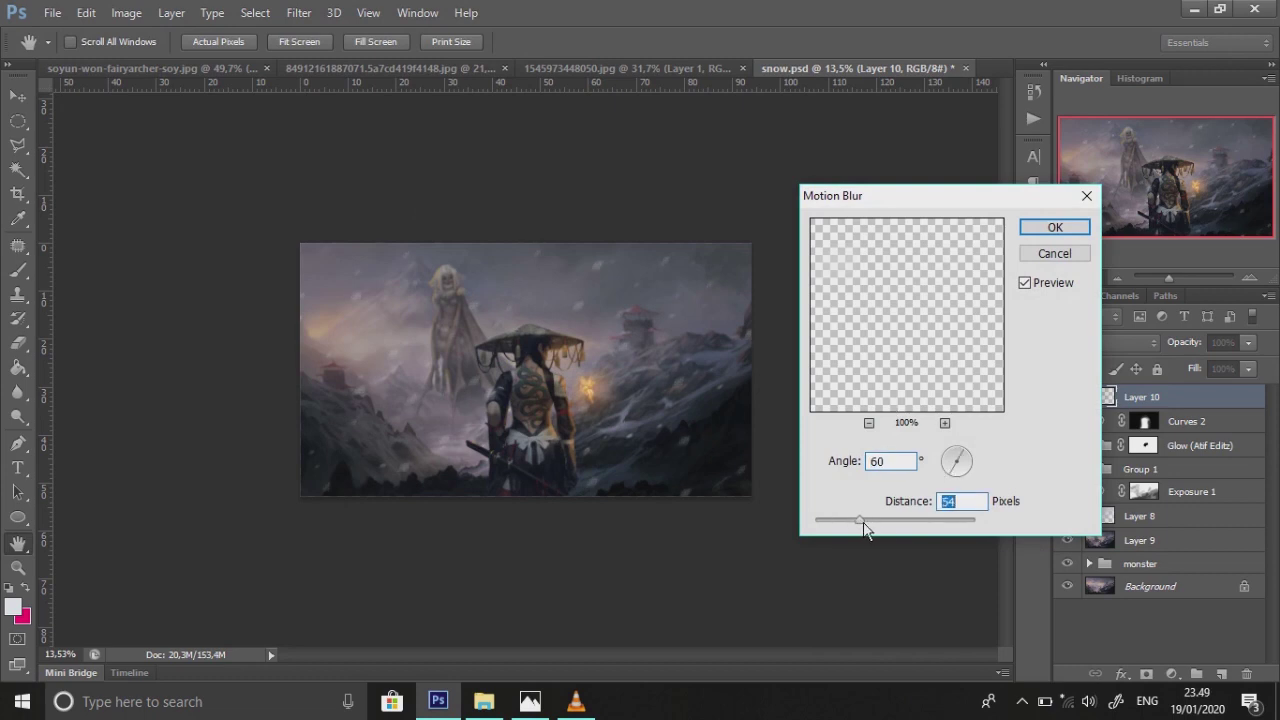
{"action": "left_click", "coordinate": [951, 467]}
{"action": "left_click", "coordinate": [1054, 256]}
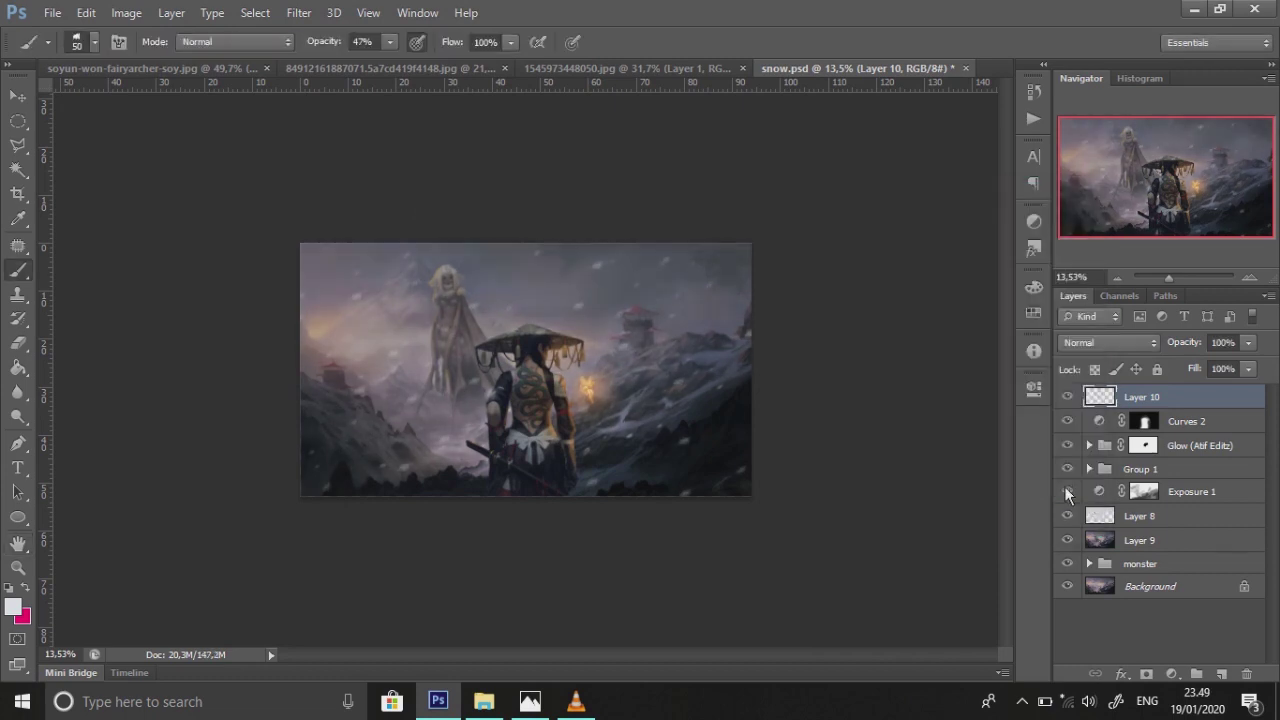
{"action": "left_click", "coordinate": [1170, 491]}
{"action": "key", "text": "ctrl+shift+alt+n"}
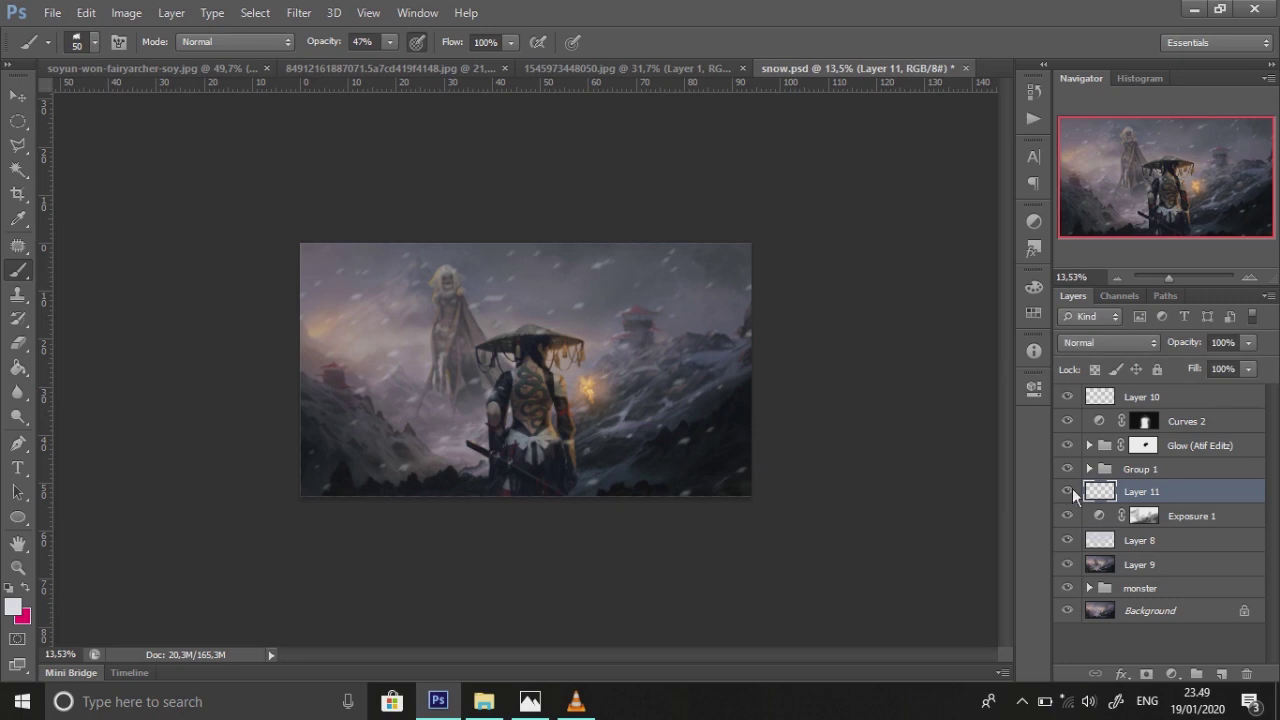
Lower the Layer 11 snow to 60% opacity and try erasing some flakes
{"action": "left_click", "coordinate": [1248, 342]}
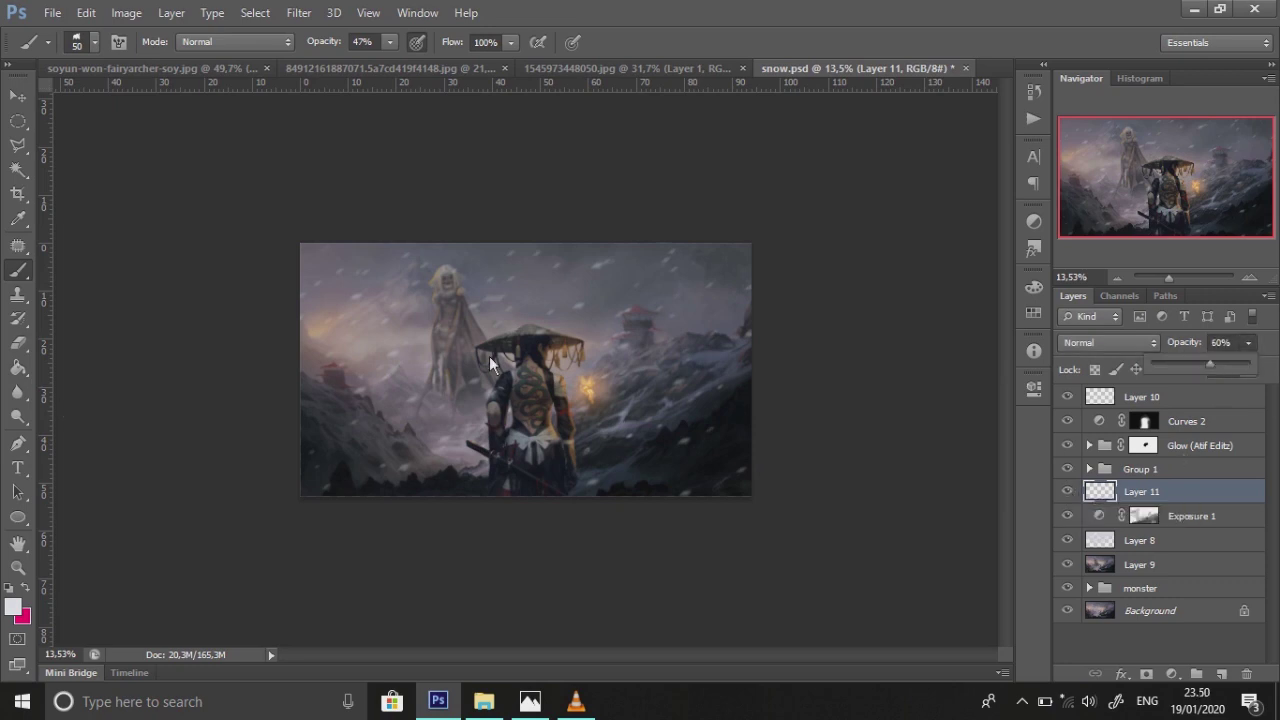
{"action": "left_click", "coordinate": [1101, 397]}
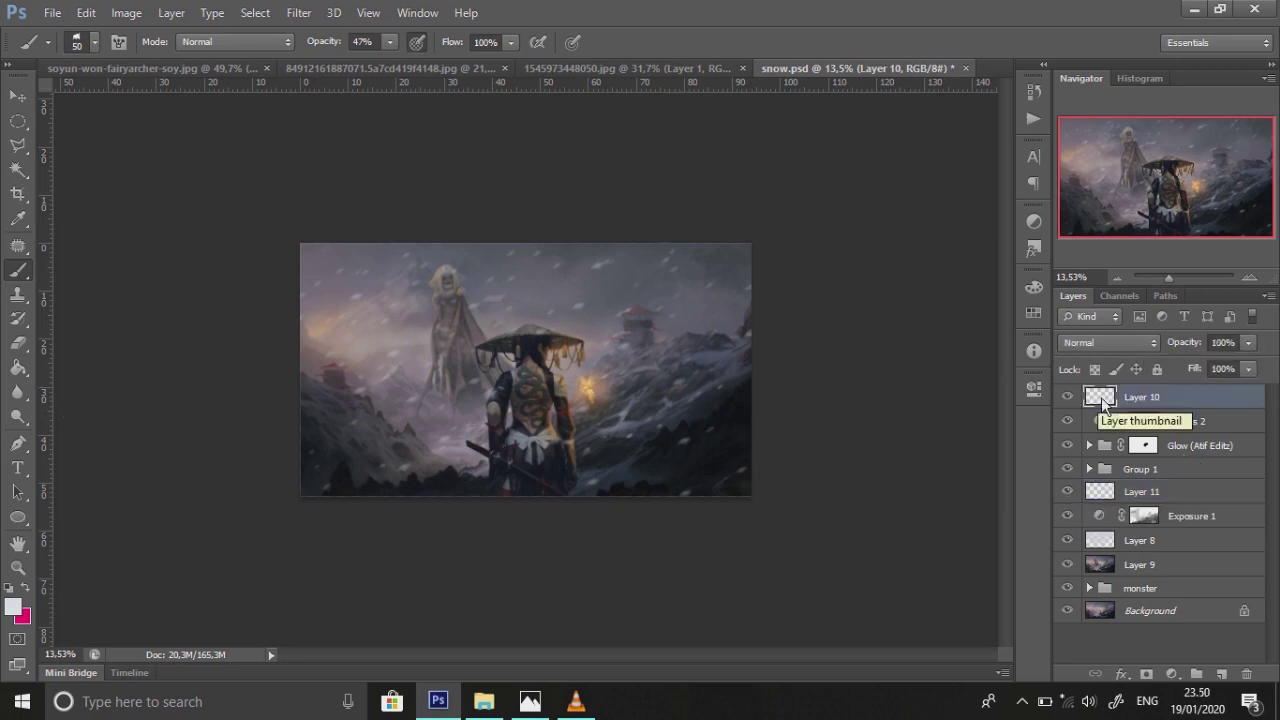
{"action": "key", "text": "e"}
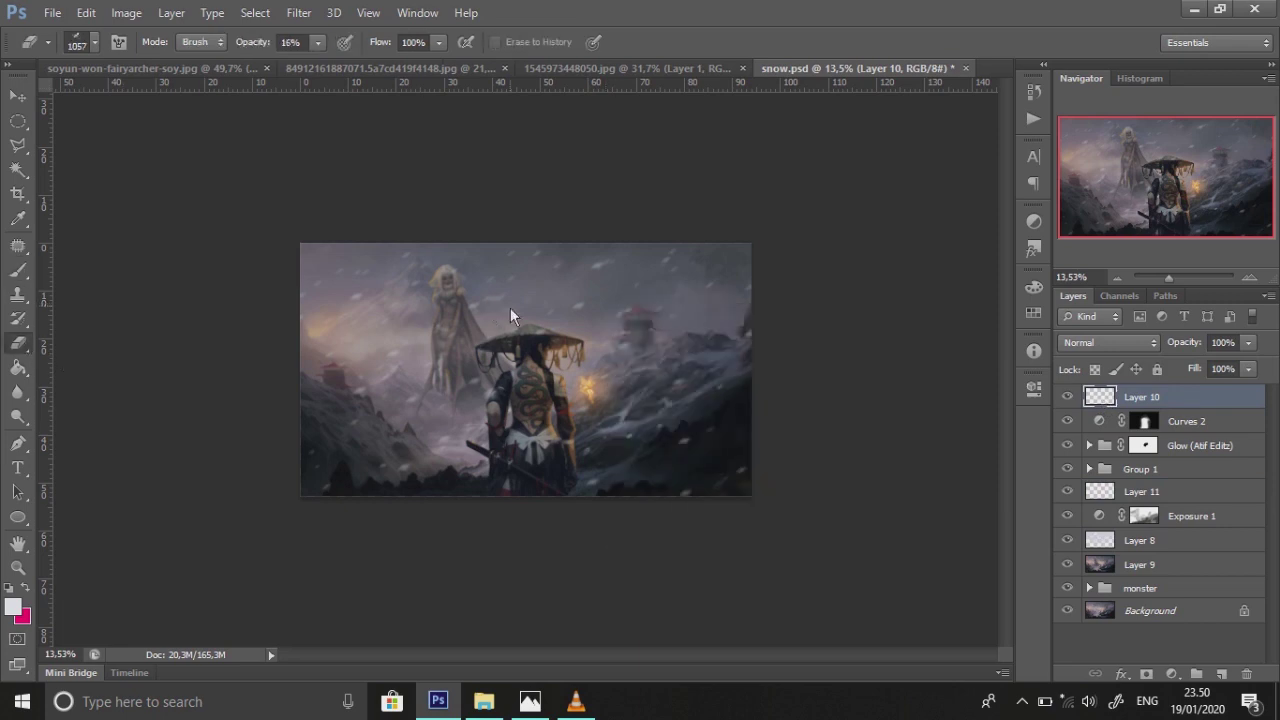
{"action": "key", "text": "ctrl+z"}
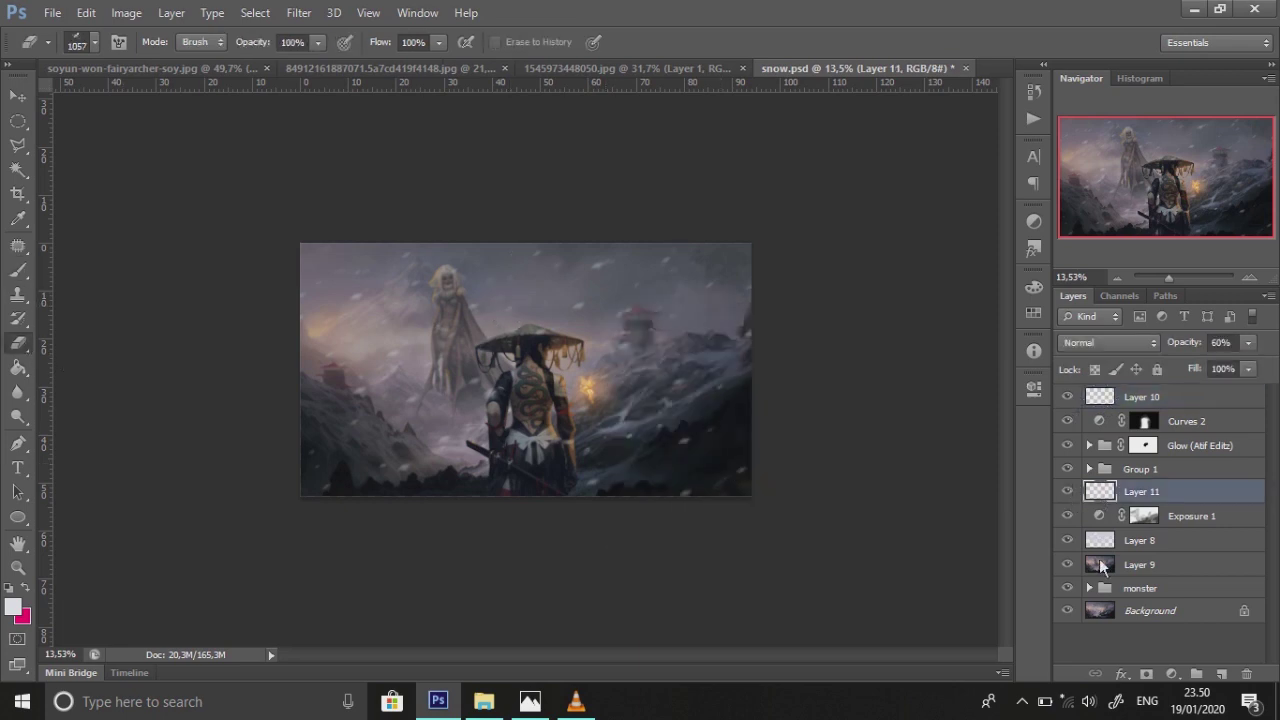
Paint soft white mist along the bottom edge on Layer 8 with a brush around 1800
{"action": "left_click", "coordinate": [1140, 540]}
{"action": "key", "text": "b"}
{"action": "right_click", "coordinate": [485, 398]}
{"action": "key", "text": "Escape"}
{"action": "left_click_drag", "start_coordinate": [409, 516], "coordinate": [777, 457]}
{"action": "key", "text": "bracketright"}
{"action": "key", "text": "bracketright"}
{"action": "key", "text": "bracketright"}
{"action": "key", "text": "7"}
{"action": "key", "text": "4"}
{"action": "left_click_drag", "start_coordinate": [571, 531], "coordinate": [285, 510]}
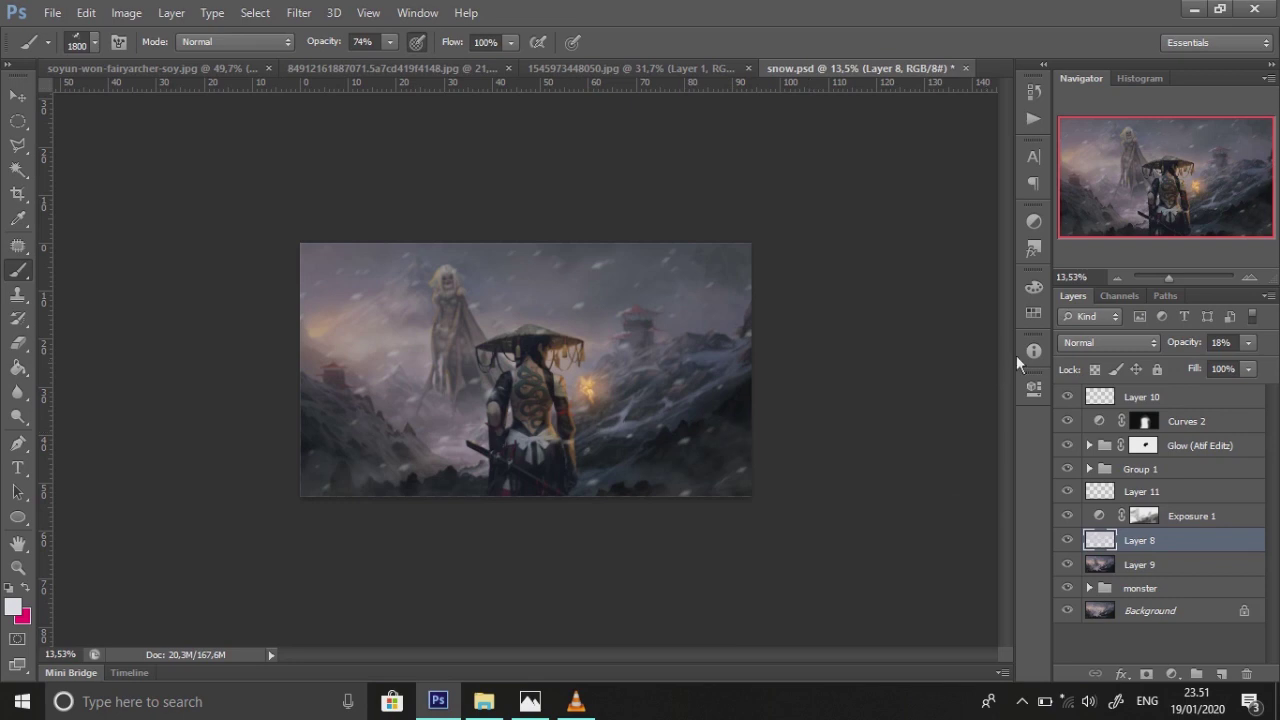
Add Layer 12 above Group 1, paint mist in front of the samurai, and set it to 24%
{"action": "left_click", "coordinate": [1110, 425]}
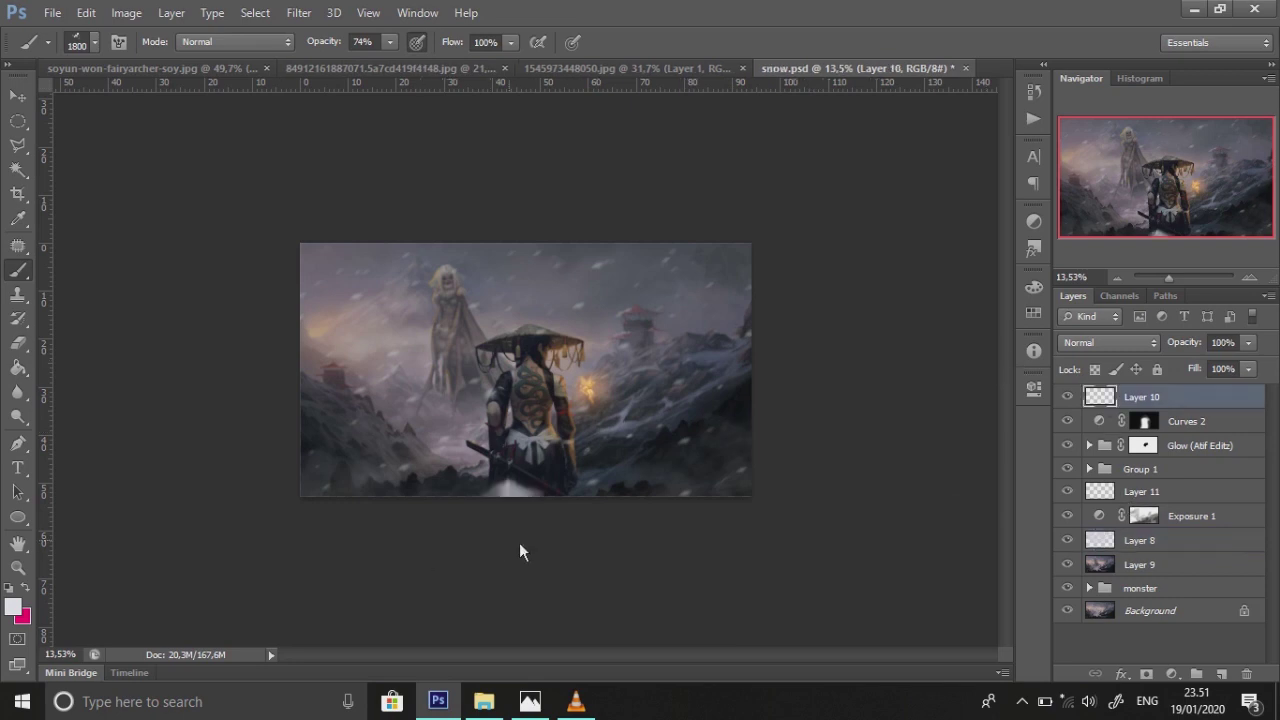
{"action": "left_click", "coordinate": [1087, 467]}
{"action": "key", "text": "ctrl+shift+alt+n"}
{"action": "left_click_drag", "start_coordinate": [443, 449], "coordinate": [574, 543]}
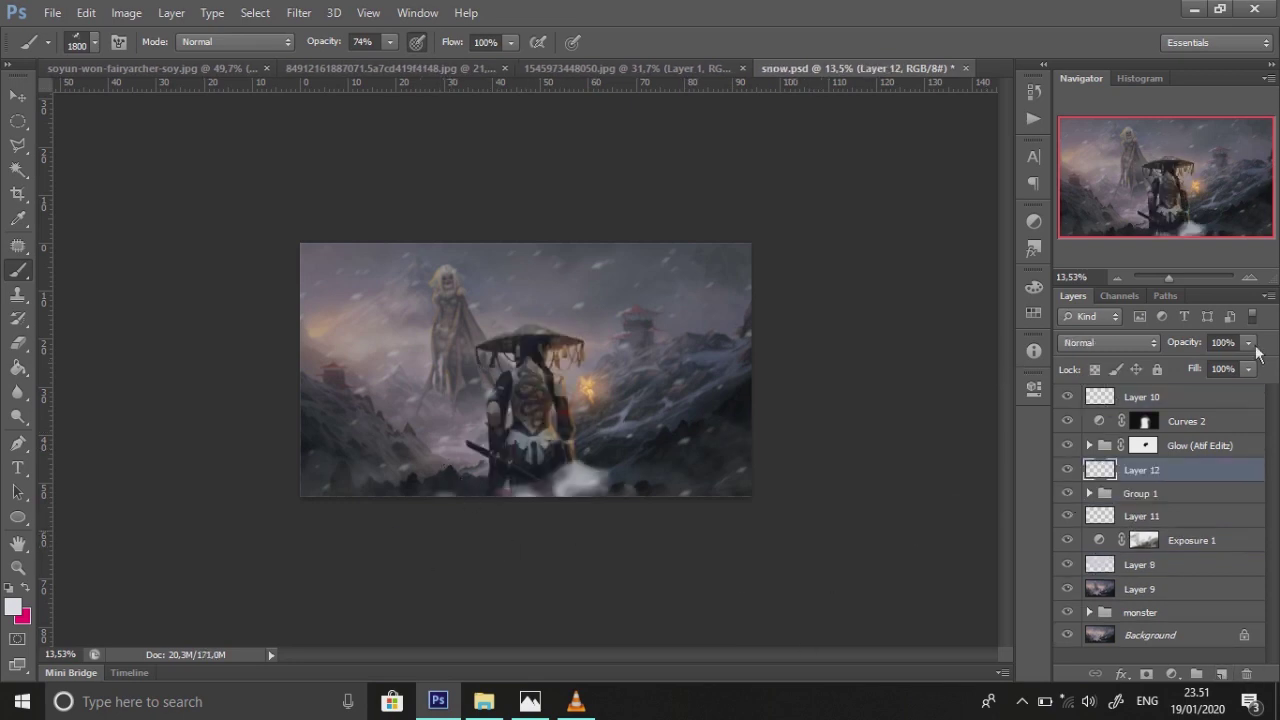
{"action": "left_click_drag", "start_coordinate": [1248, 342], "coordinate": [1175, 362]}
{"action": "key", "text": "alt+period"}
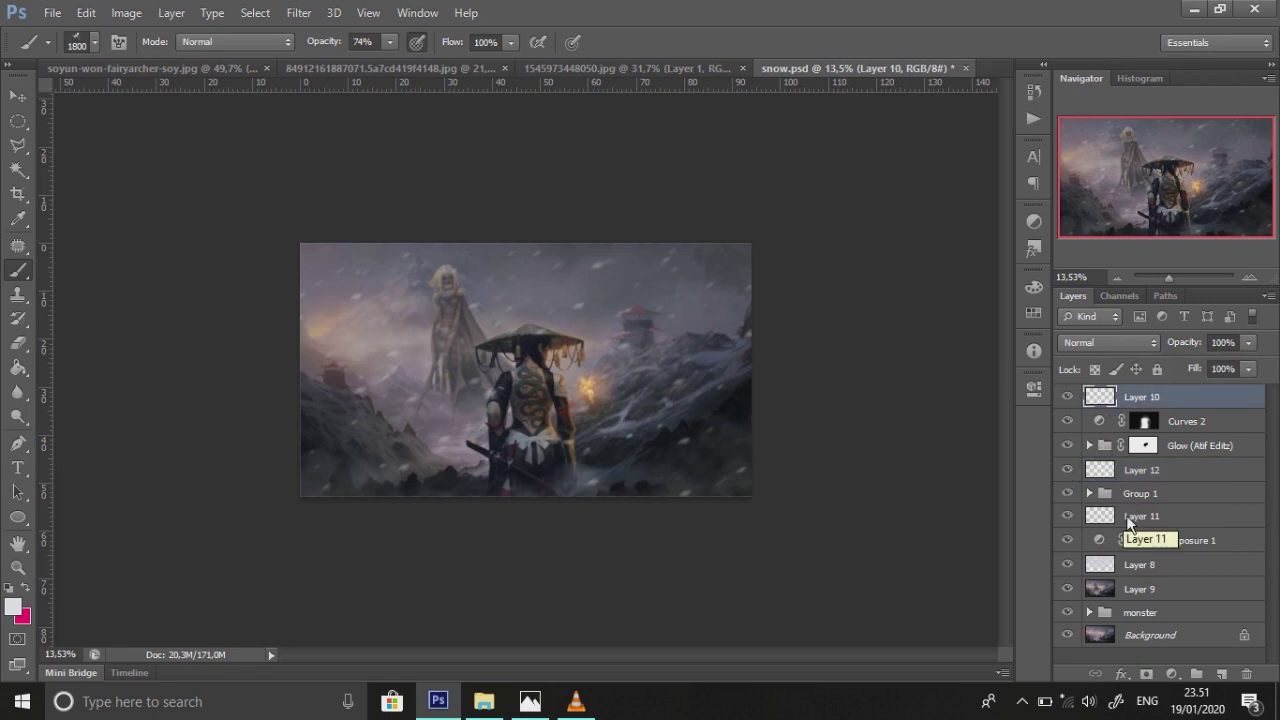